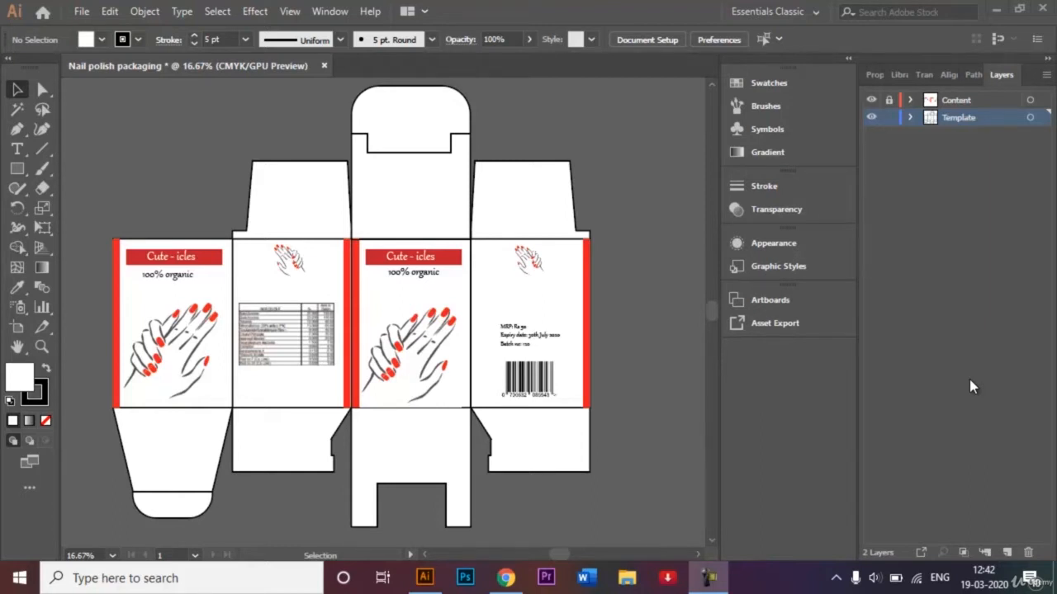
Create a 210 × 297 mm portrait document named "Nail polish packaging template"
left_click(81, 11)
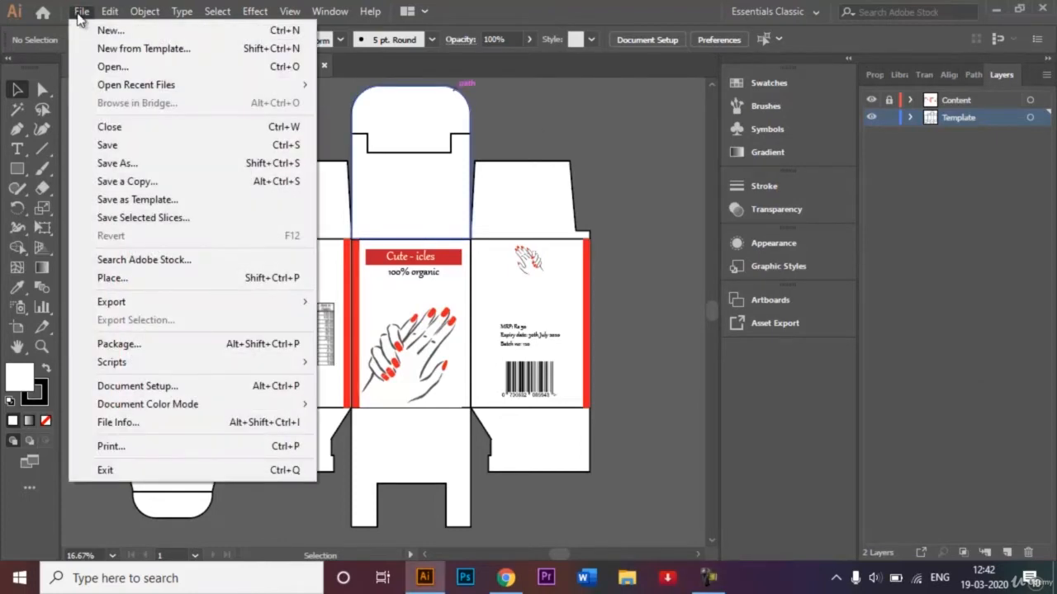
left_click(104, 31)
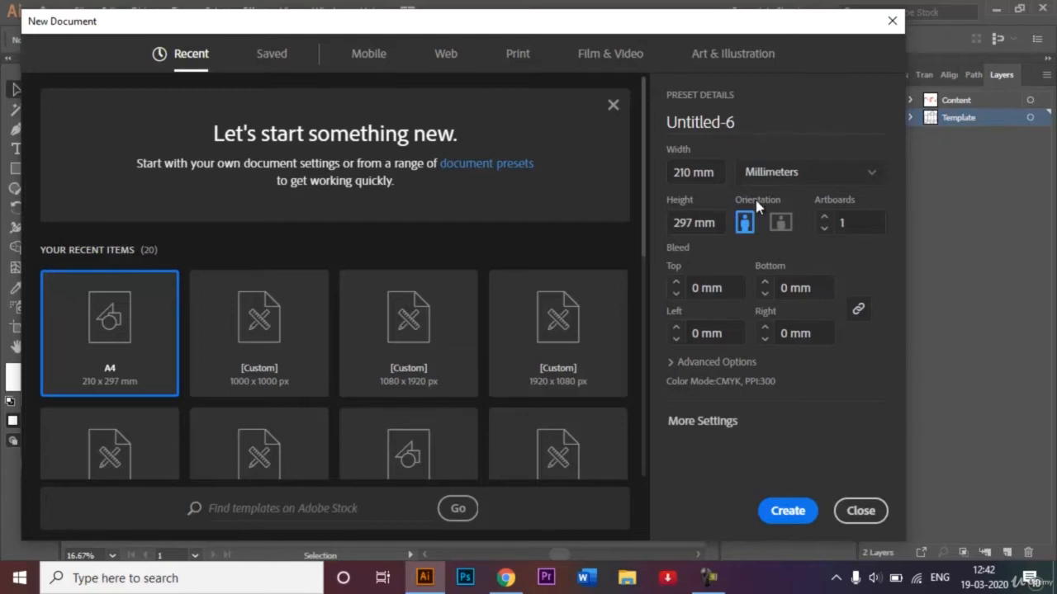
left_click(743, 116)
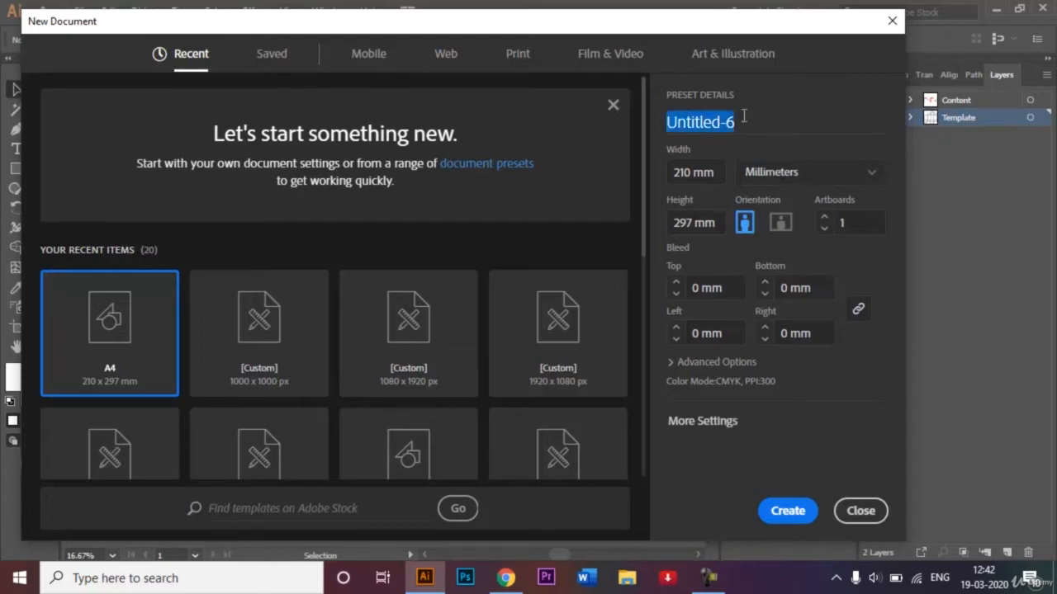
key("BackSpace")
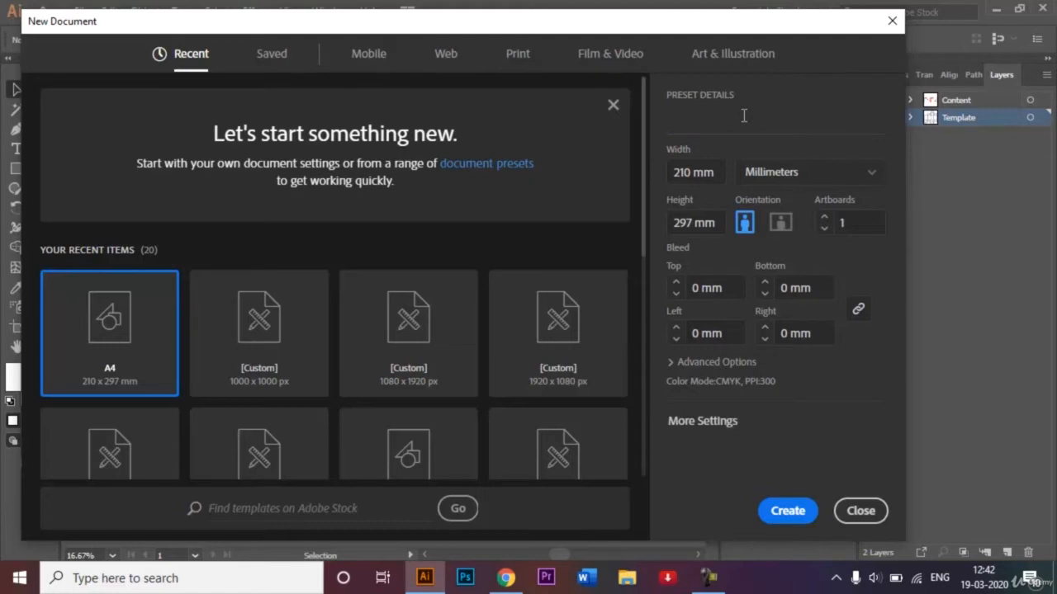
type("Nail polish packaging")
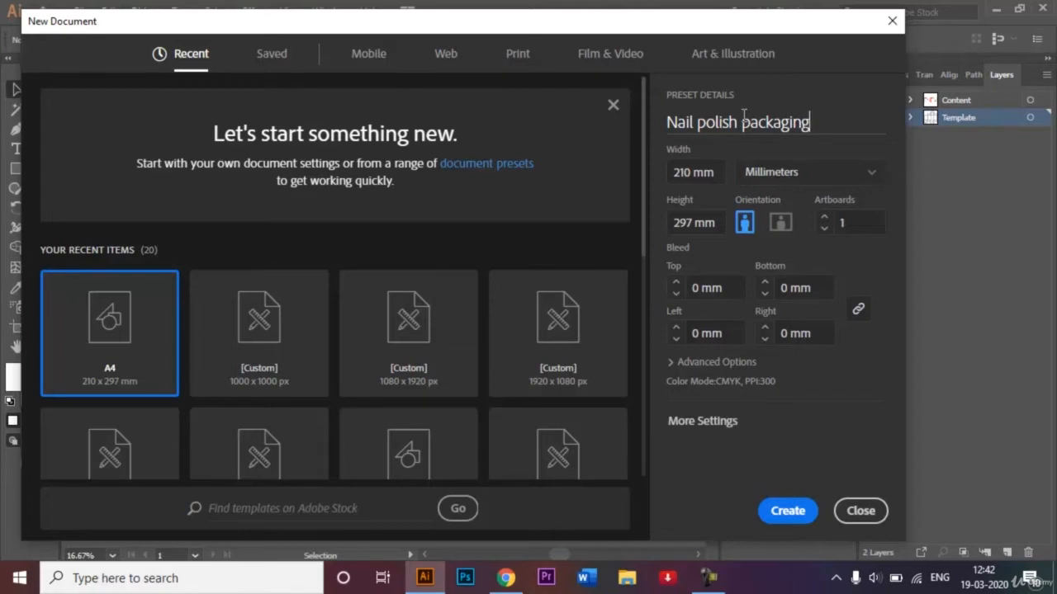
type(" template")
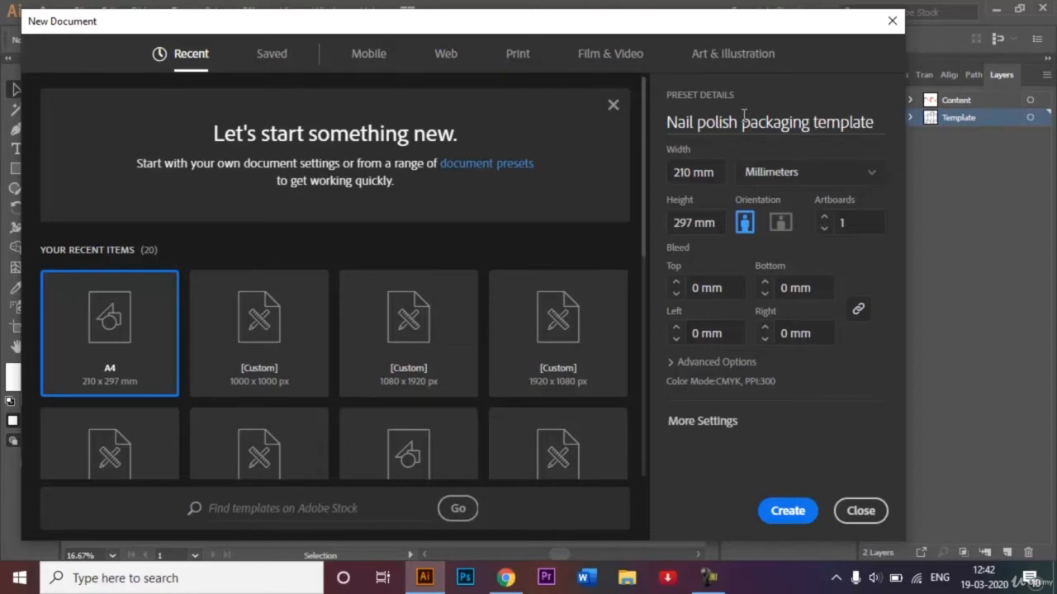
key("Return")
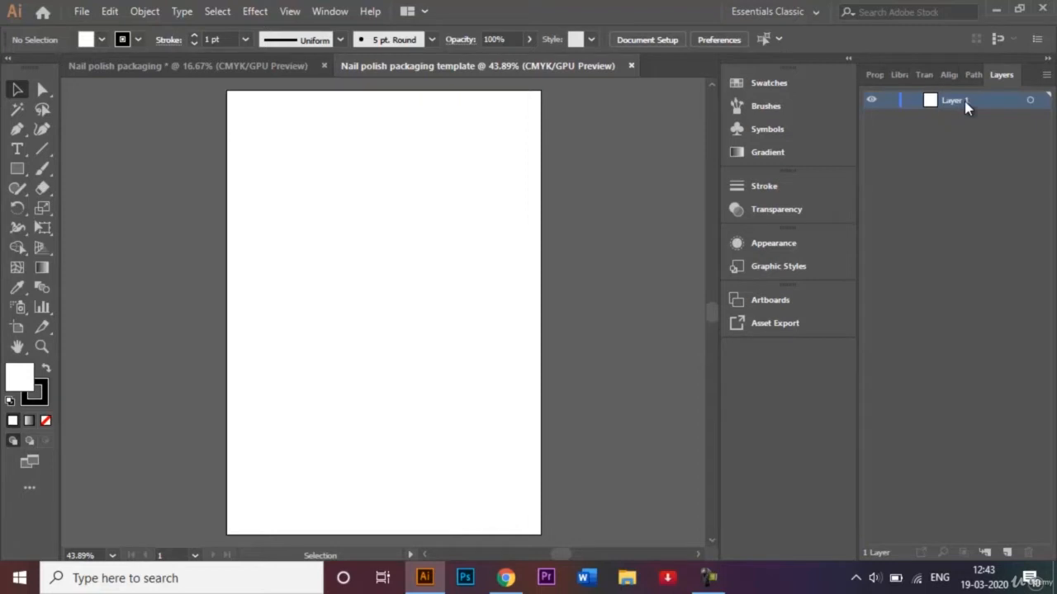
Rename Layer 1 as Template
type("Template")
key("Return")
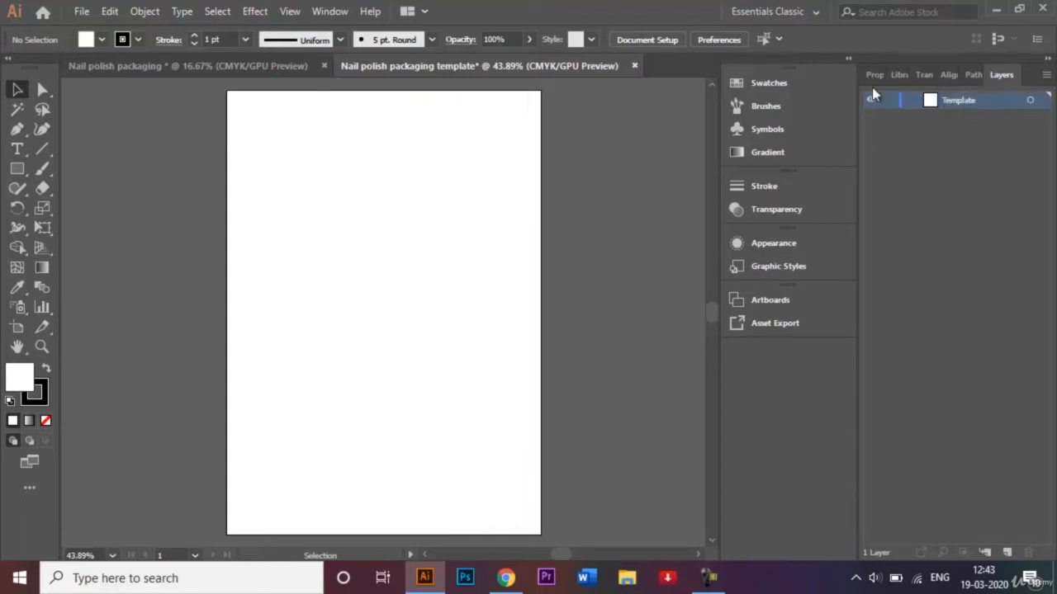
Consult the finished Nail polish packaging document, then create a 210 × 297 mm rectangle in the template document
left_click(270, 64)
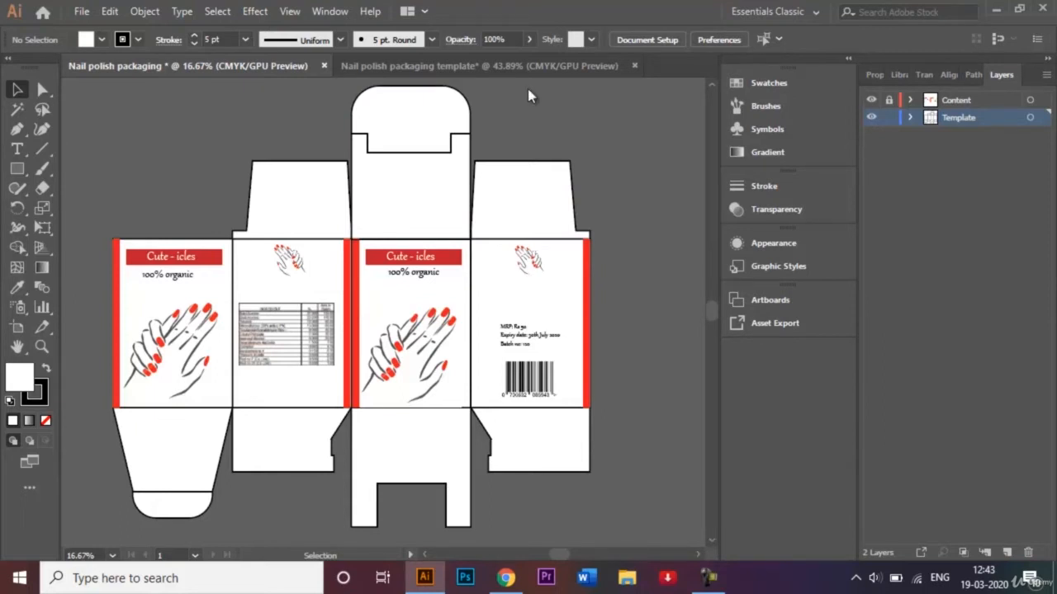
left_click(485, 61)
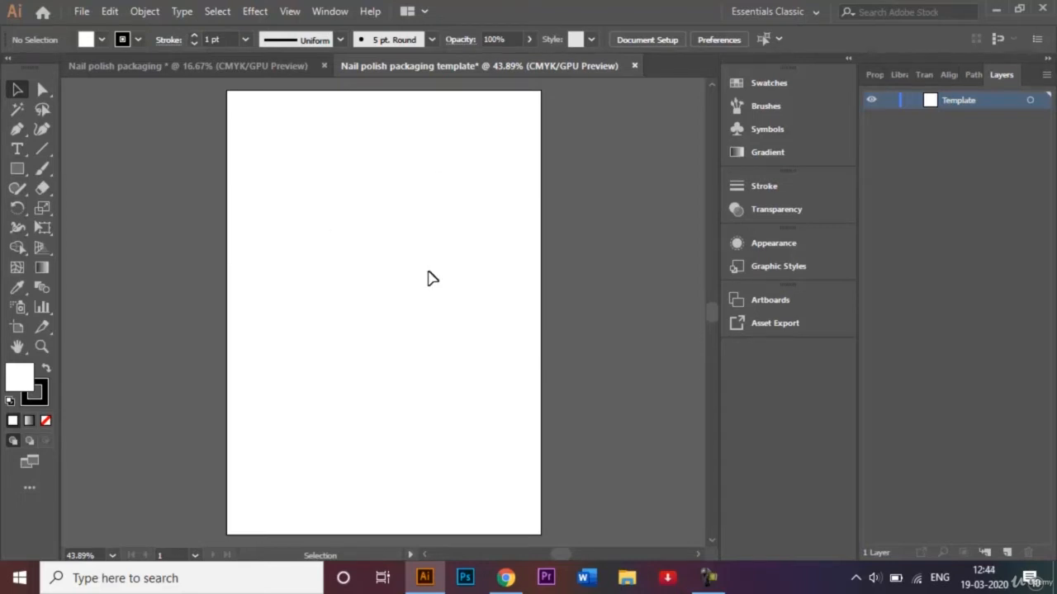
key("ctrl+minus")
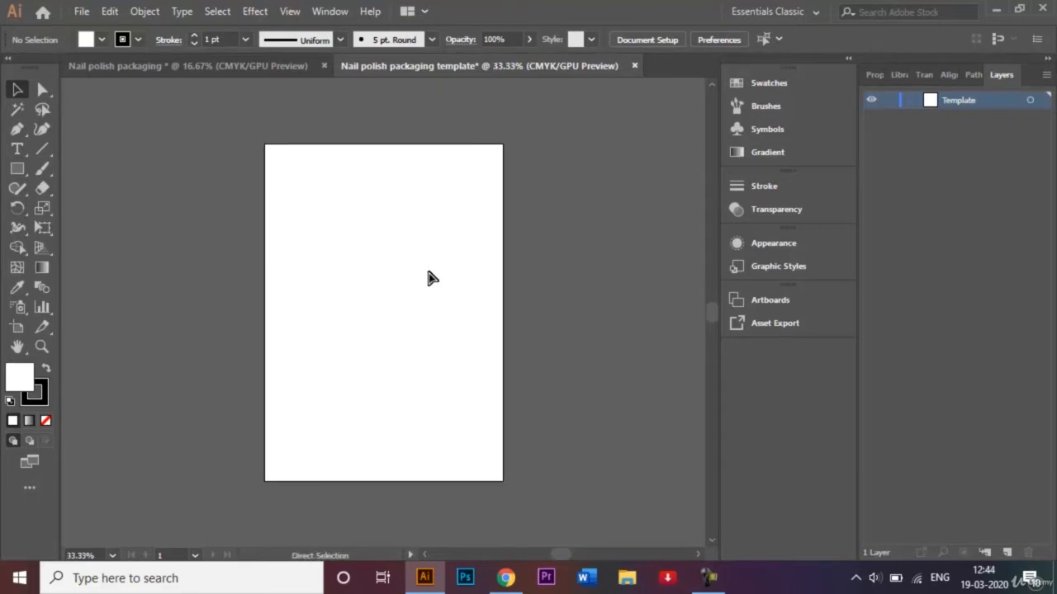
key("ctrl+minus")
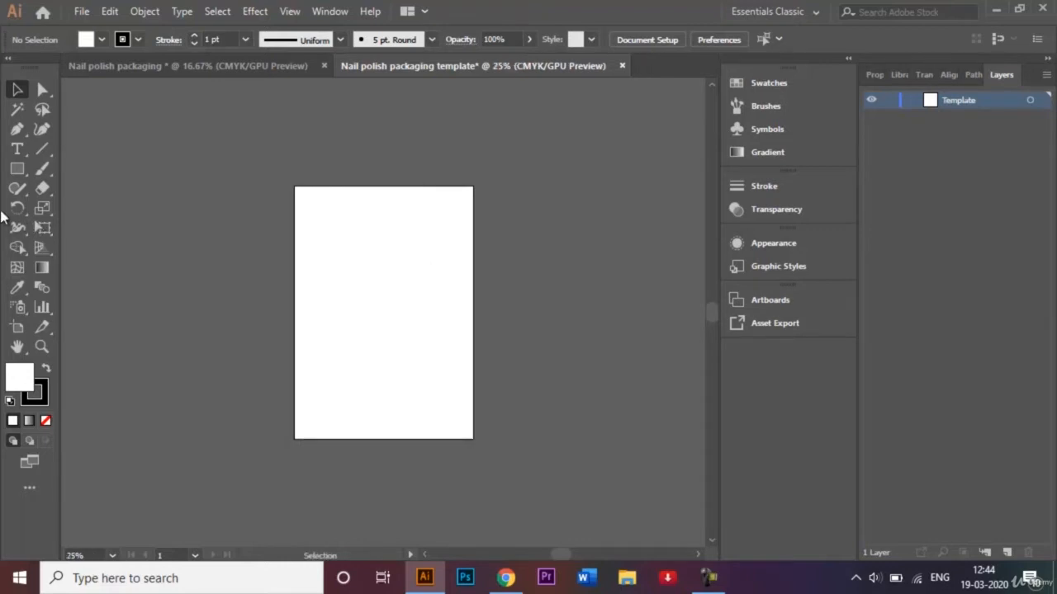
left_click(17, 170)
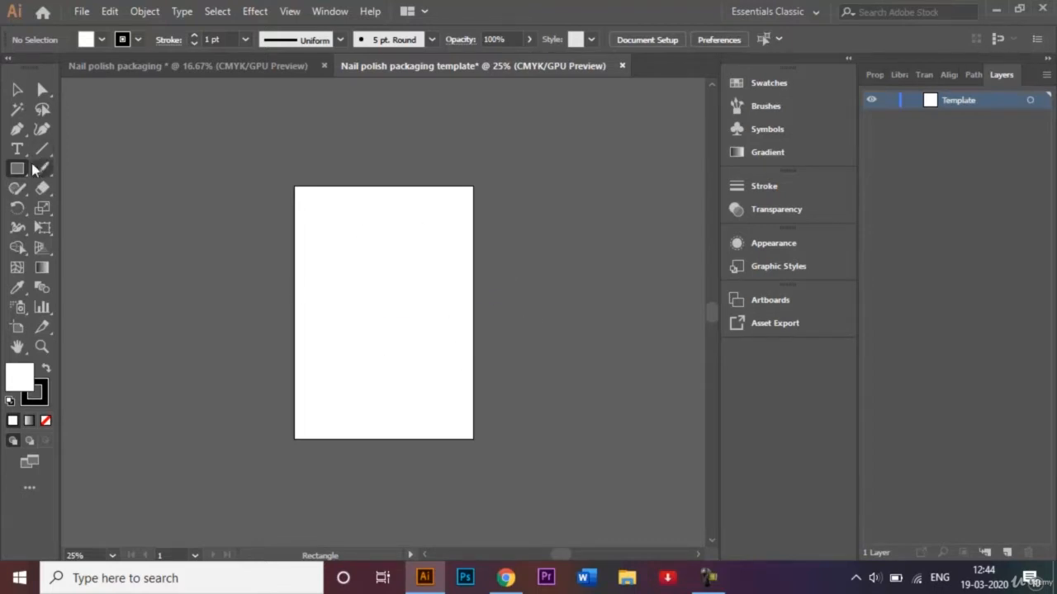
left_click(373, 288)
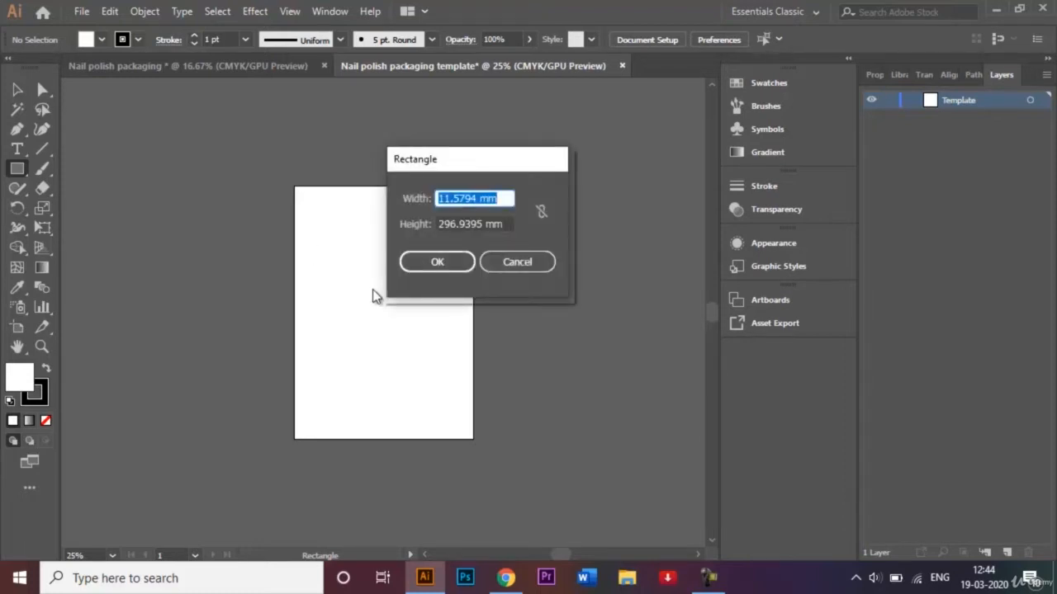
key("BackSpace")
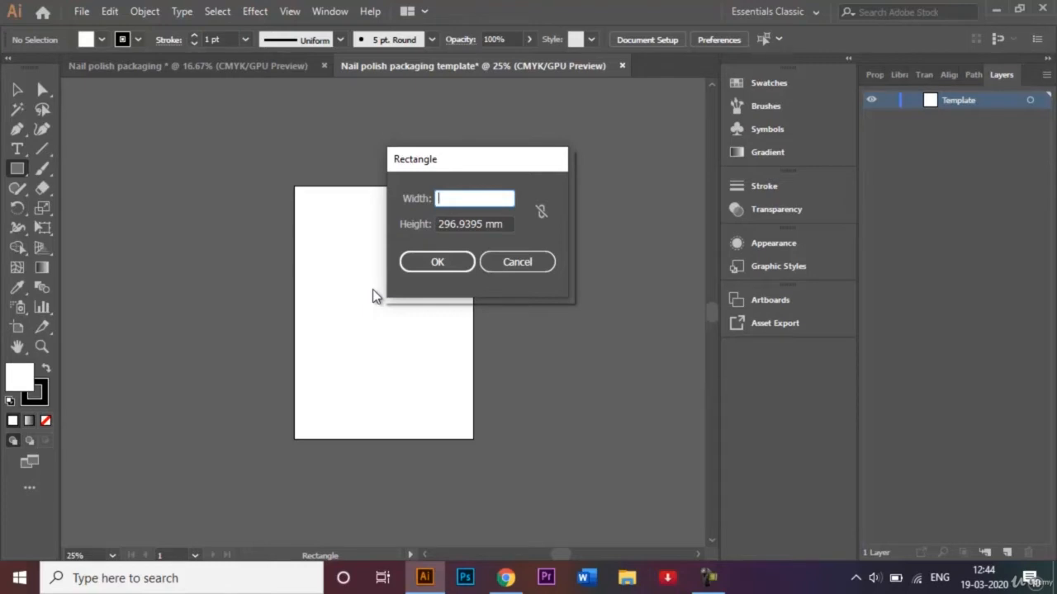
type("210")
key("Tab")
left_click(486, 223)
key("BackSpace")
key("BackSpace")
key("BackSpace")
key("BackSpace")
key("BackSpace")
key("BackSpace")
key("BackSpace")
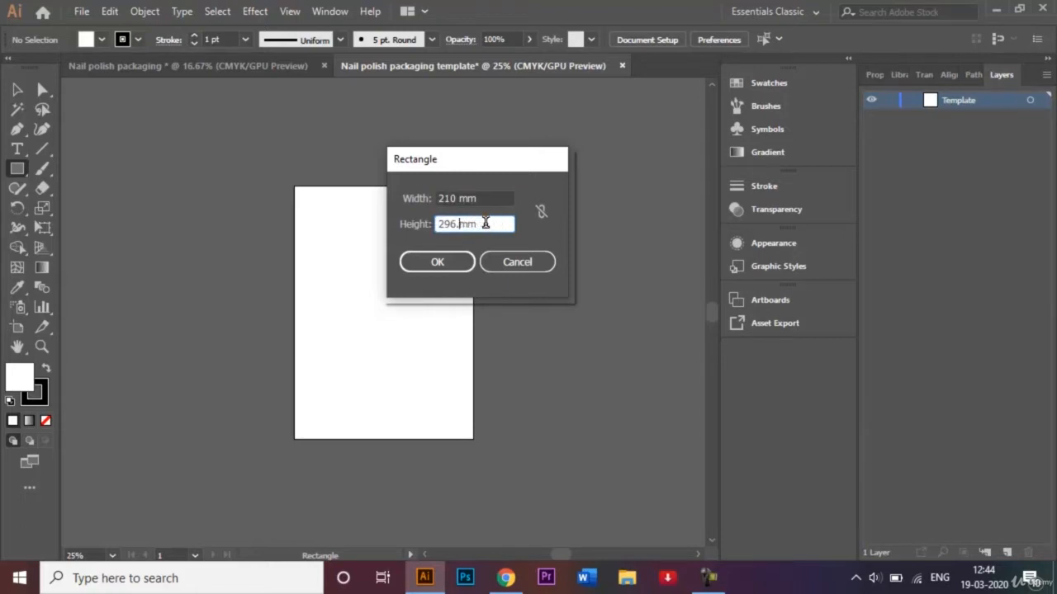
type("7")
key("Return")
Move the rectangle flush against the artboard's right edge, aligned with its top and bottom
left_click(17, 89)
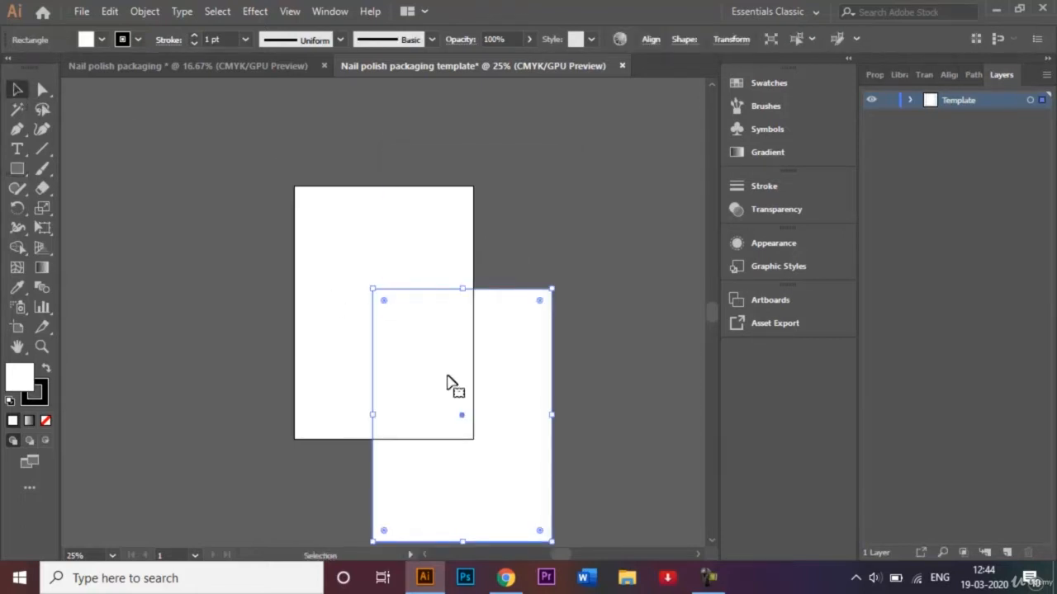
left_click_drag(465, 415, 568, 318)
left_click(608, 160)
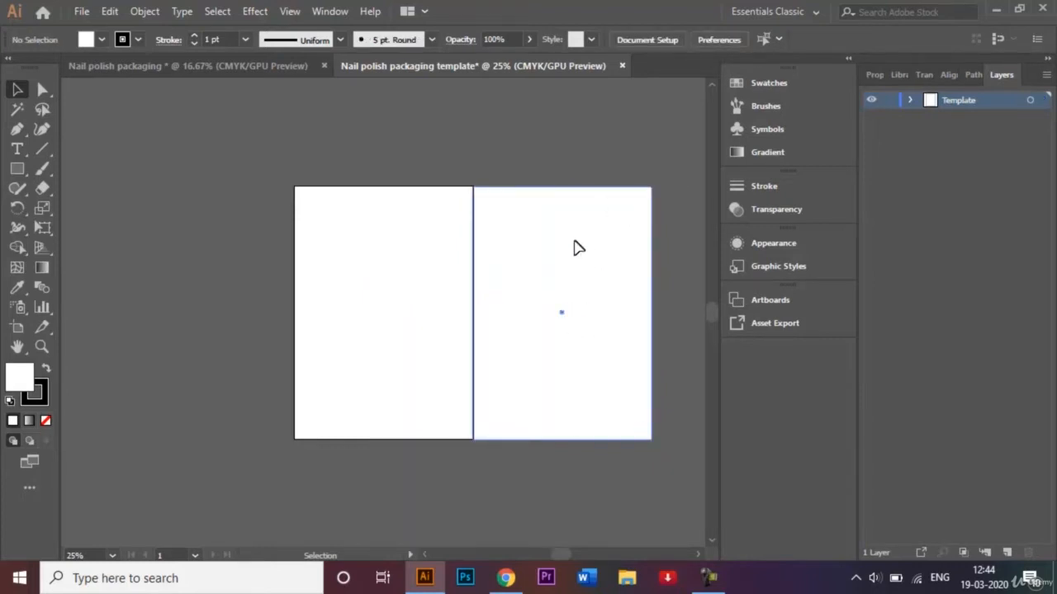
left_click_drag(577, 245, 586, 229)
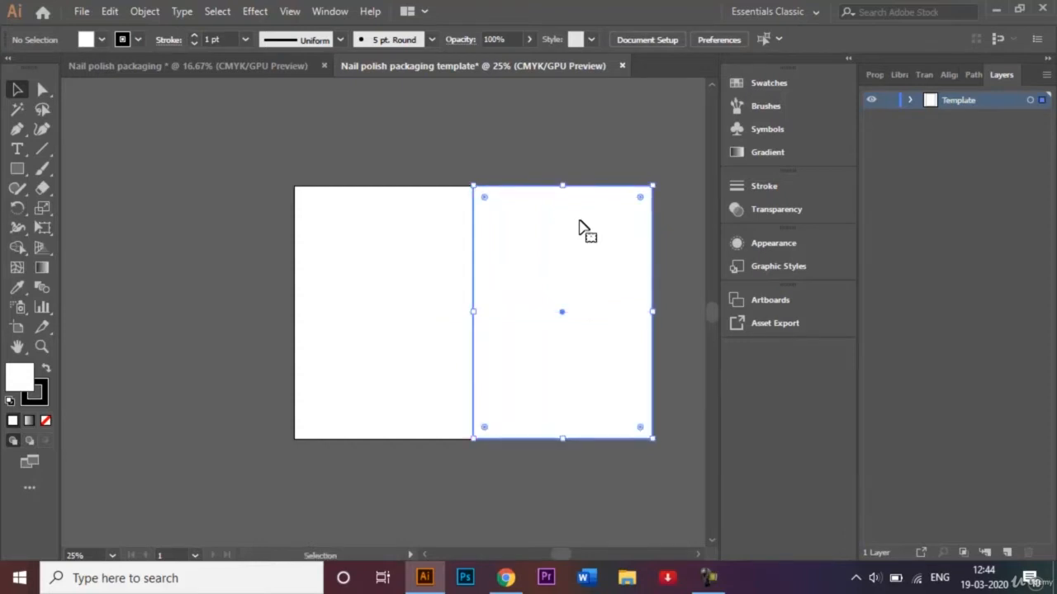
left_click(570, 153)
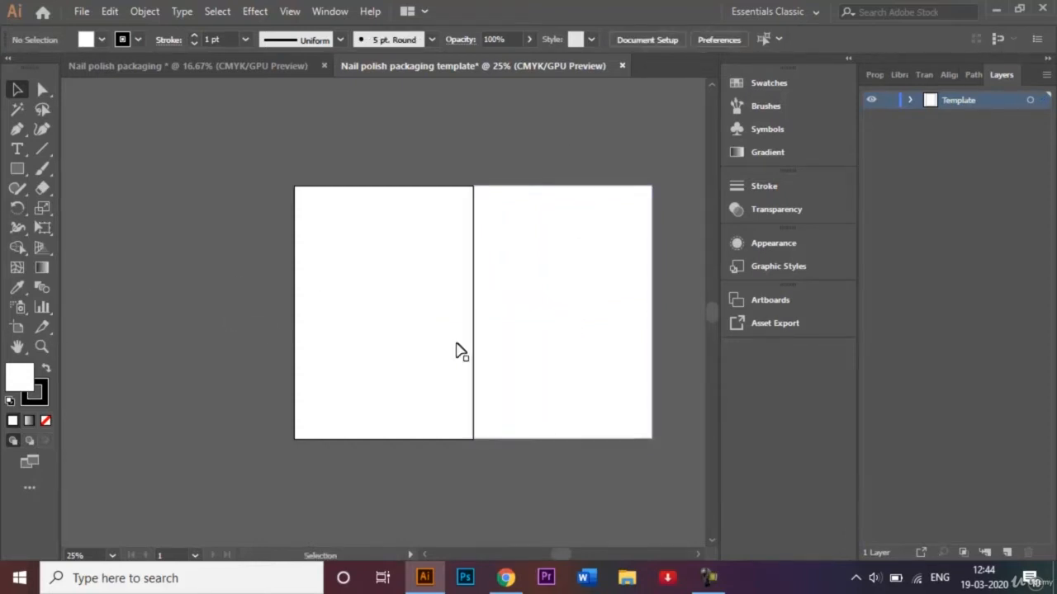
Duplicate the right-hand rectangle and place the copy flush against the artboard's left edge
left_click(574, 324)
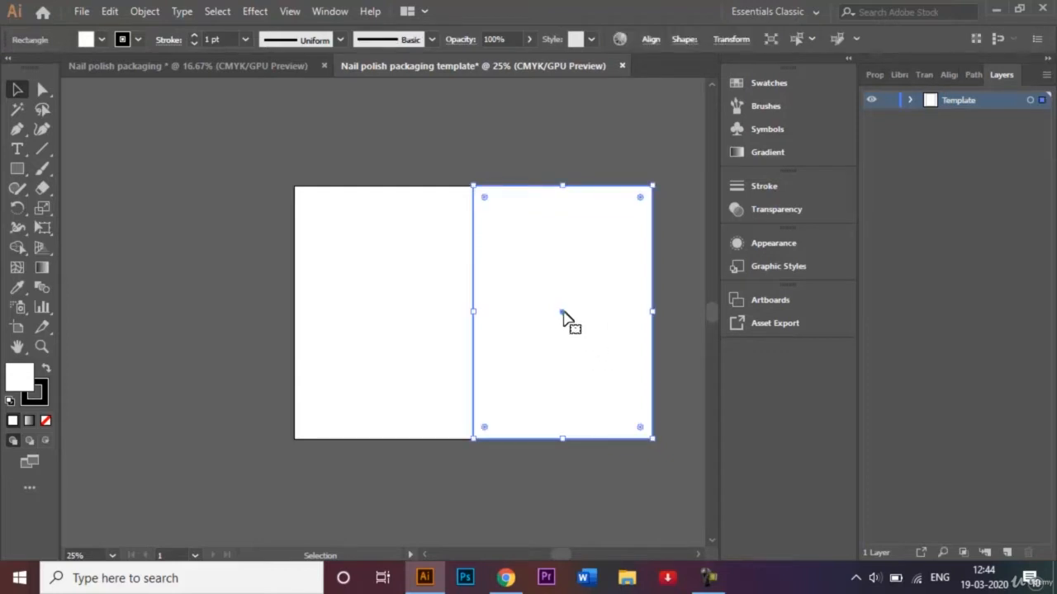
left_click_drag(561, 314, 209, 319)
left_click(335, 175)
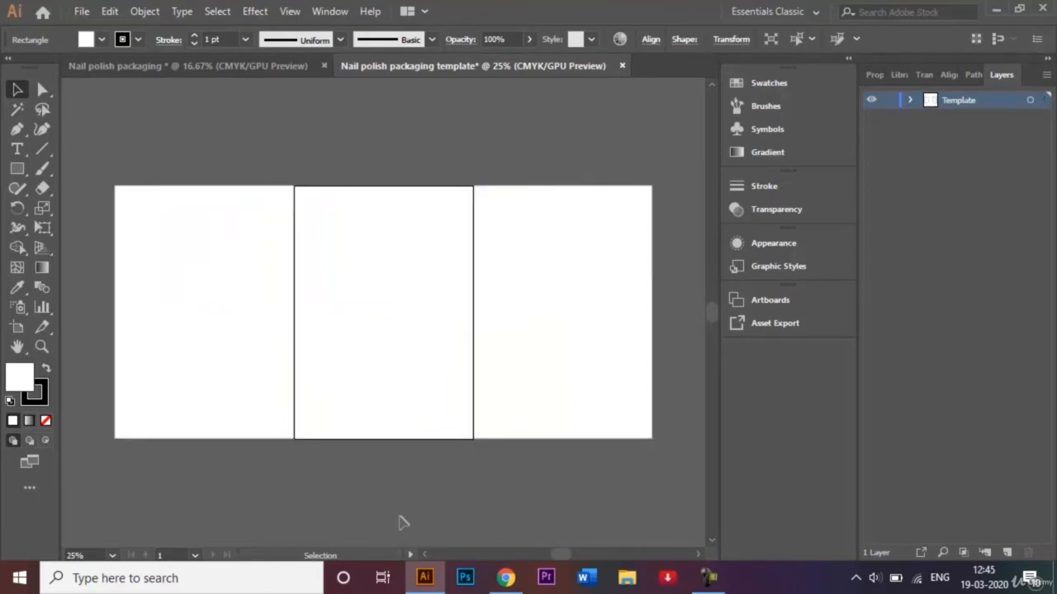
Duplicate the left-hand rectangle again and place the copy directly beside it on its left
left_click(423, 555)
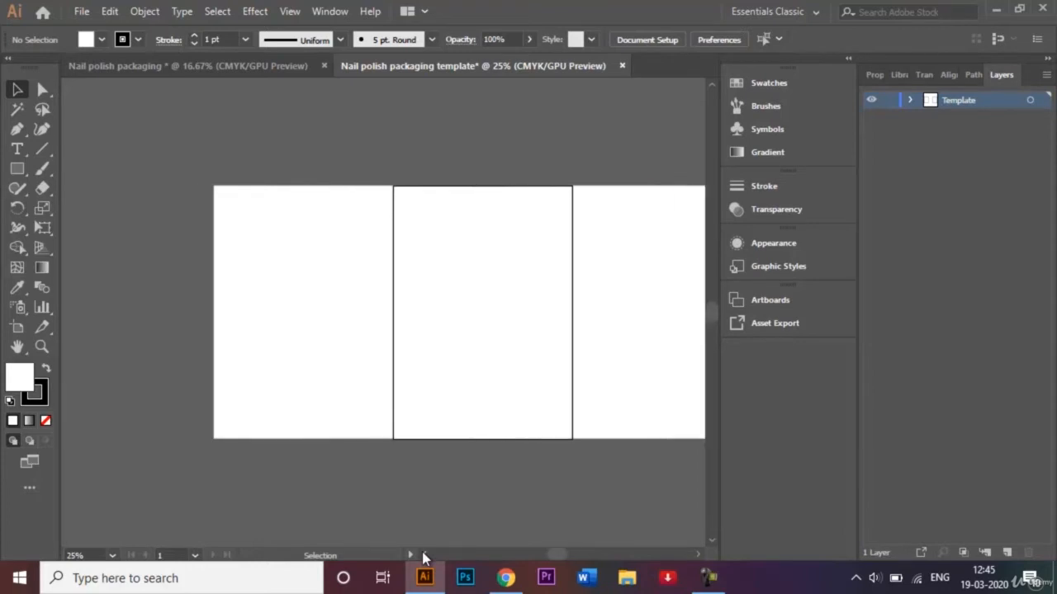
left_click(316, 281)
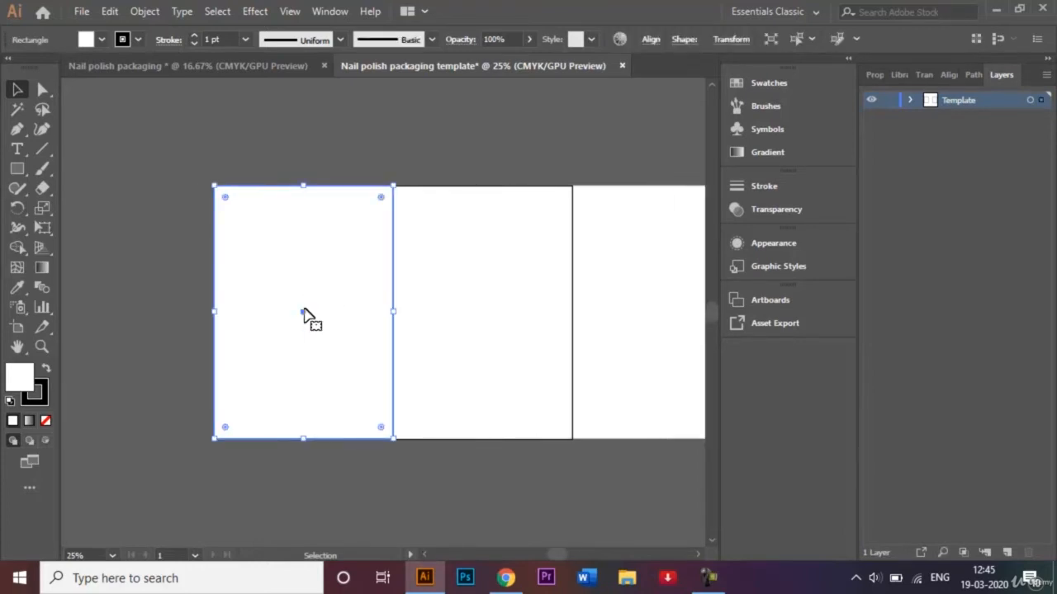
left_click_drag(304, 315, 126, 314)
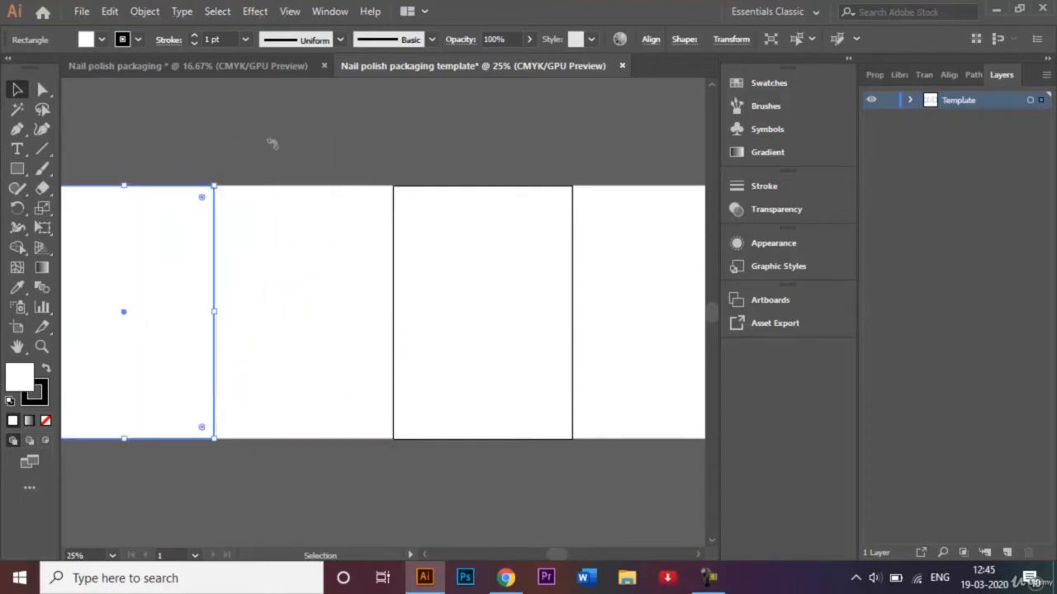
left_click(391, 490)
key("ctrl+minus")
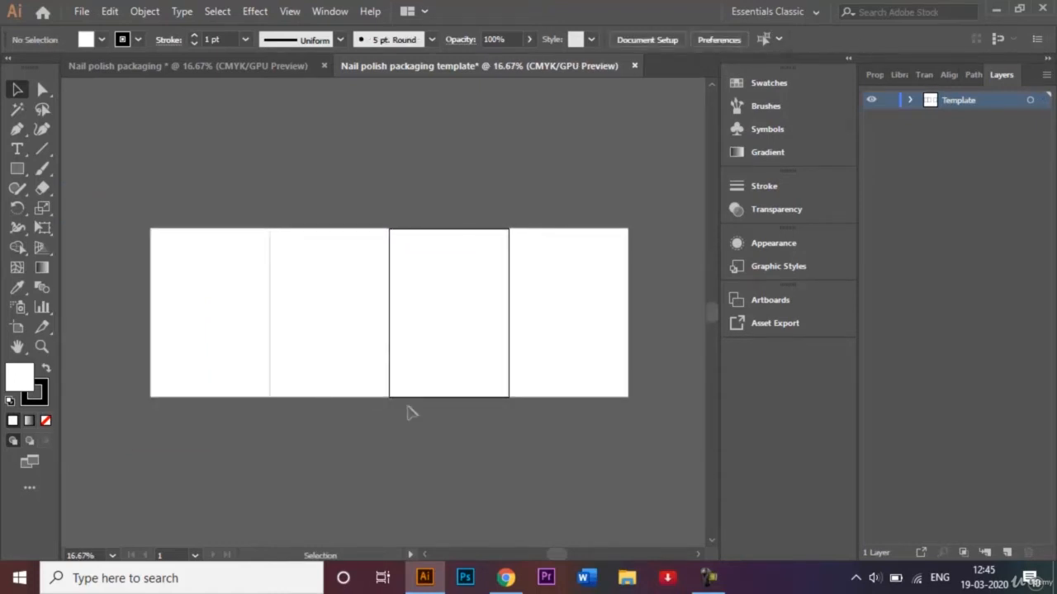
Check the finished packaging document for the flap shape and draw a narrow strip along the second panel's top edge, spanning its width
left_click(236, 65)
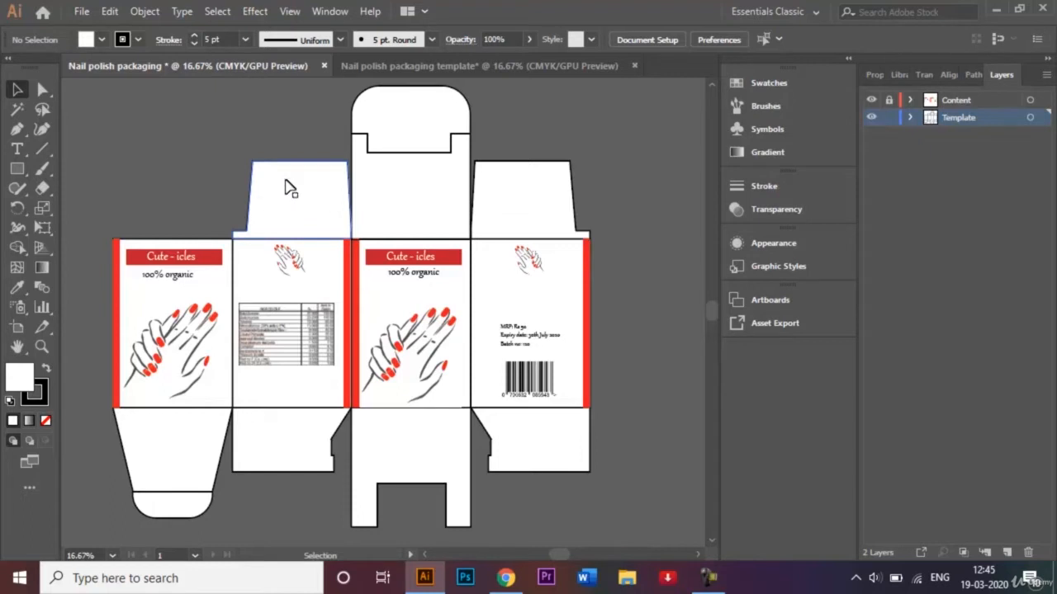
left_click(406, 66)
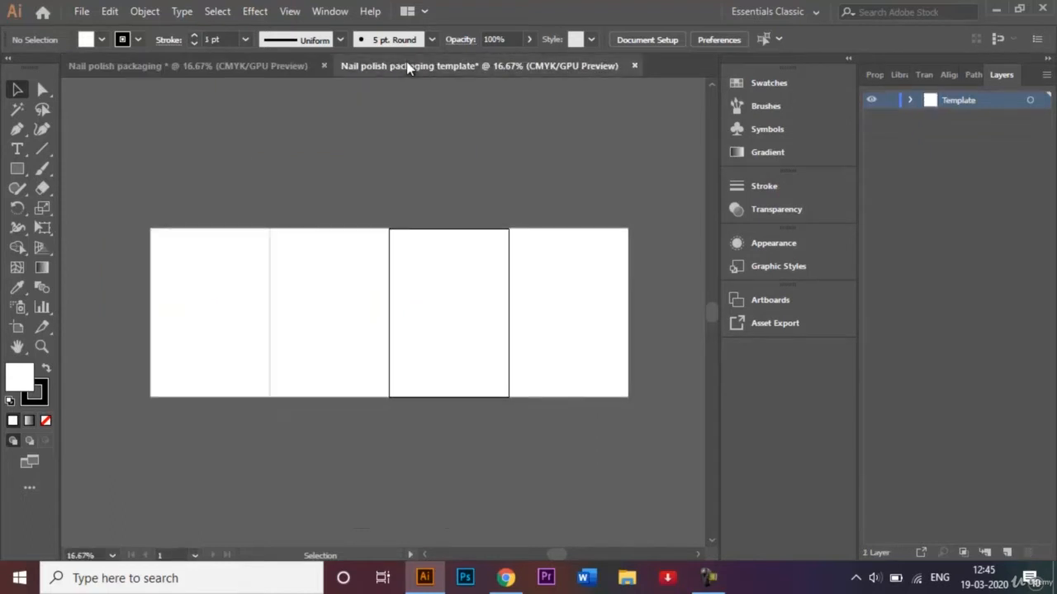
left_click(16, 168)
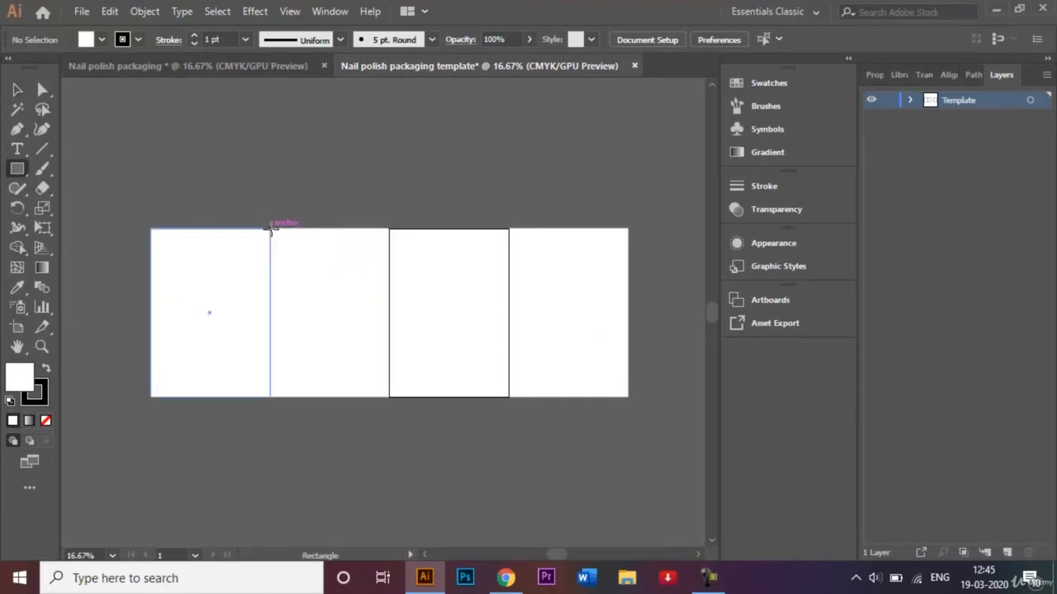
left_click_drag(312, 216, 391, 213)
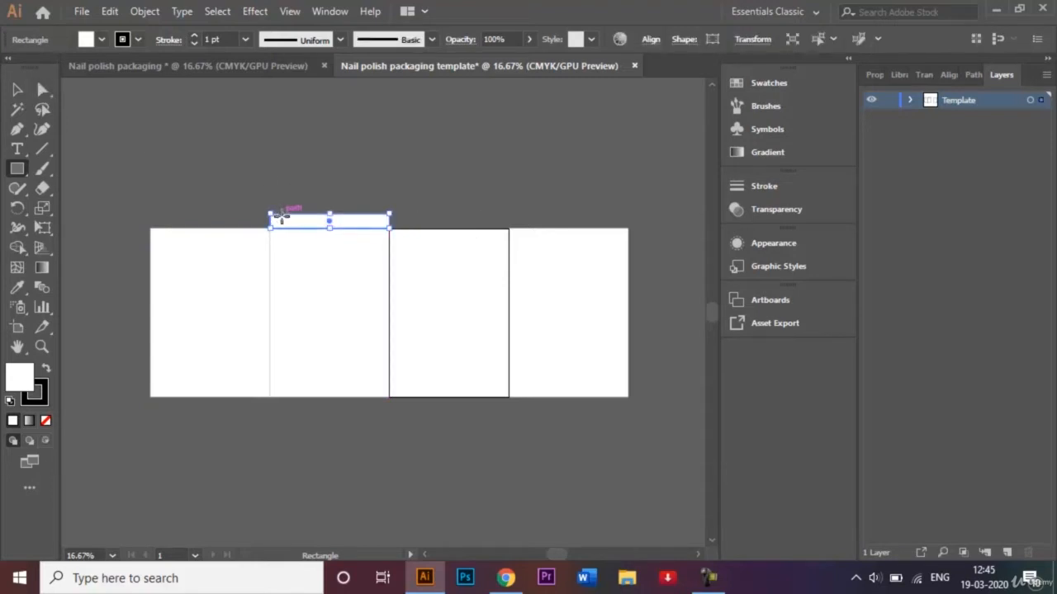
left_click_drag(282, 212, 287, 189)
key("ctrl+z")
left_click(16, 89)
left_click(142, 126)
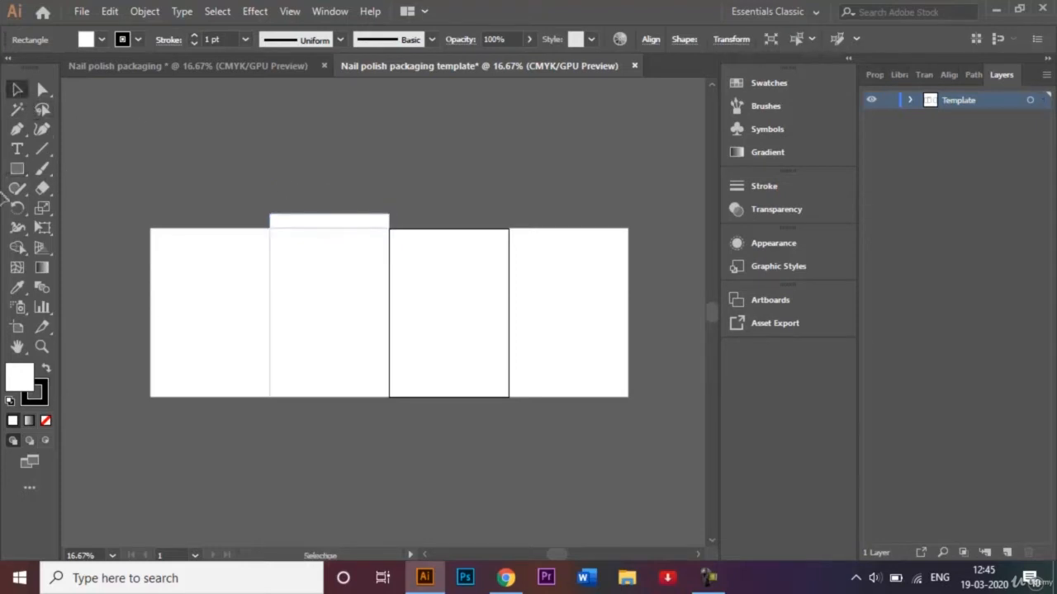
Draw a flap rectangle about 192 × 128 mm on top of the narrow strip, aligned with the strip's right end
left_click(16, 172)
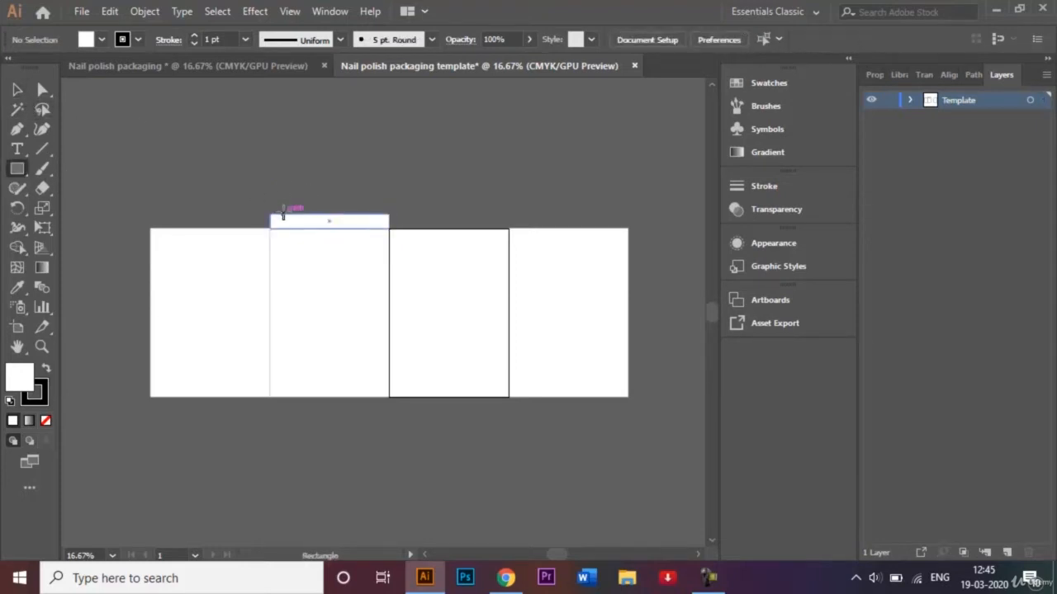
left_click_drag(280, 215, 388, 141)
left_click(440, 147)
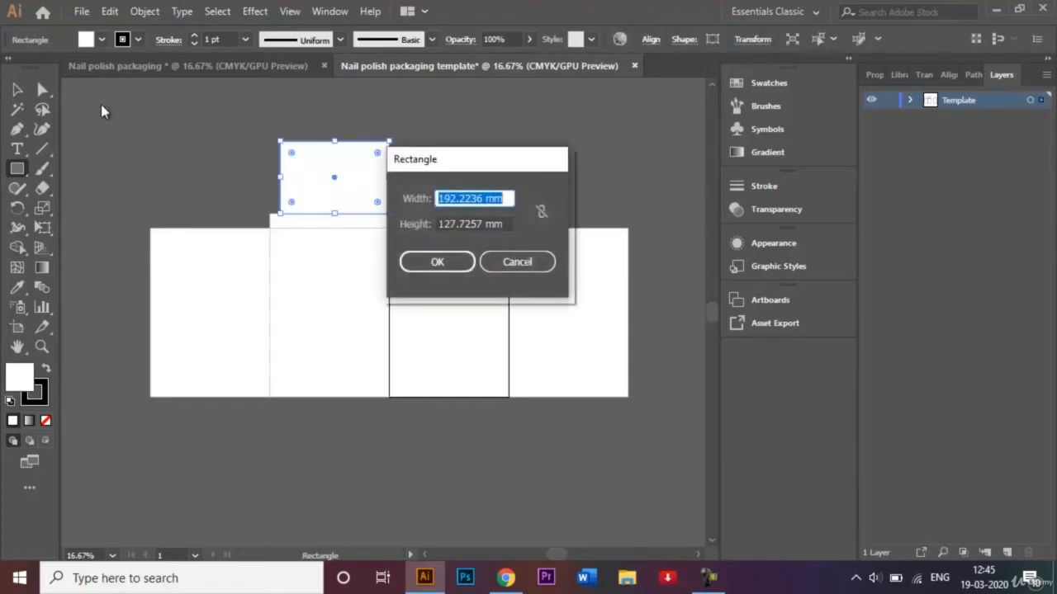
left_click(528, 262)
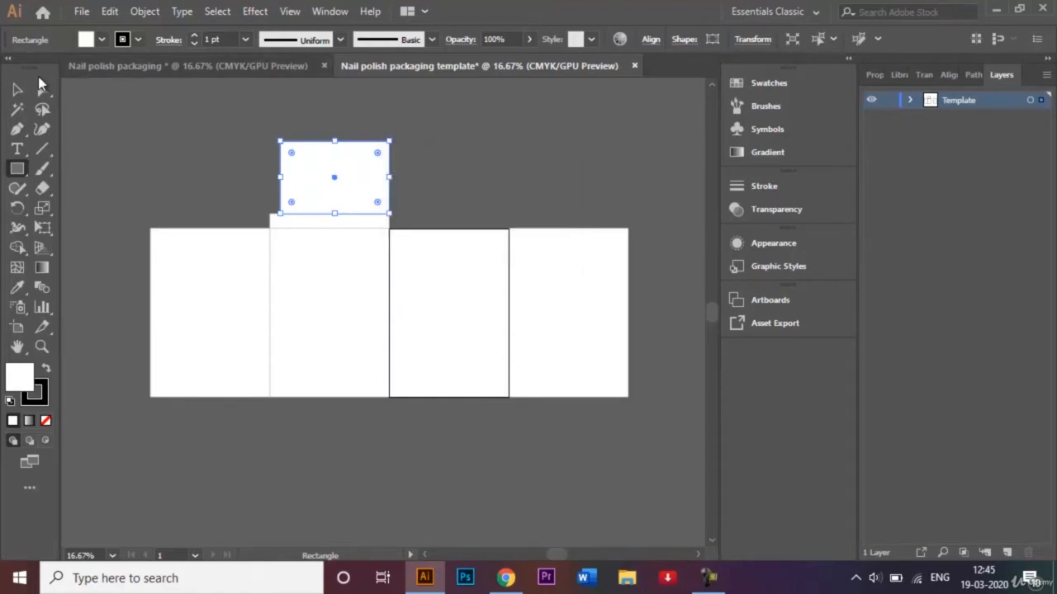
Move only the top-left corner point of the upper flap rectangle inward in large nudges, so its left side slants
left_click(41, 93)
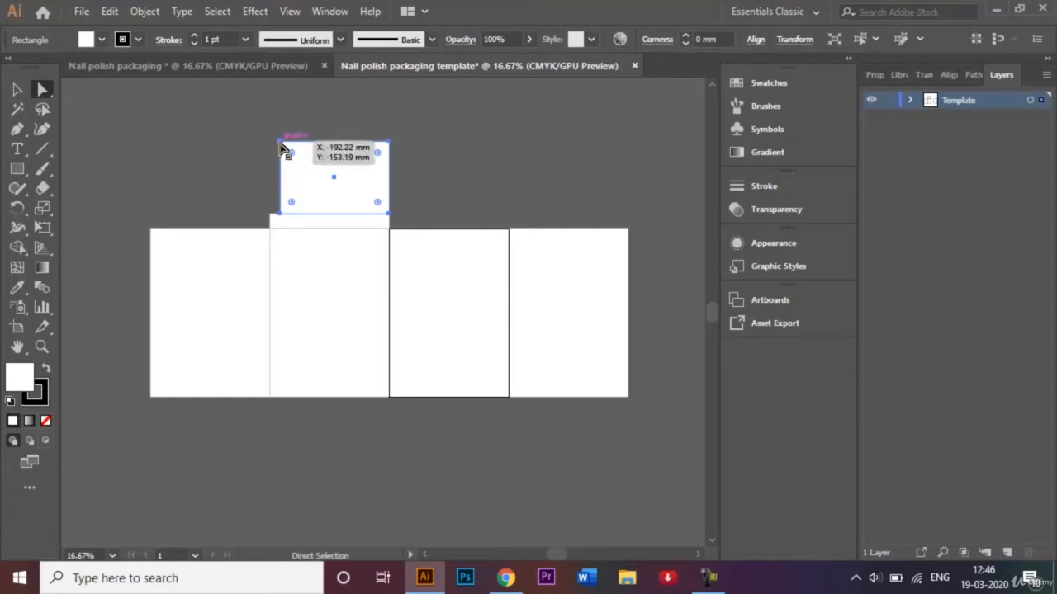
left_click(281, 147)
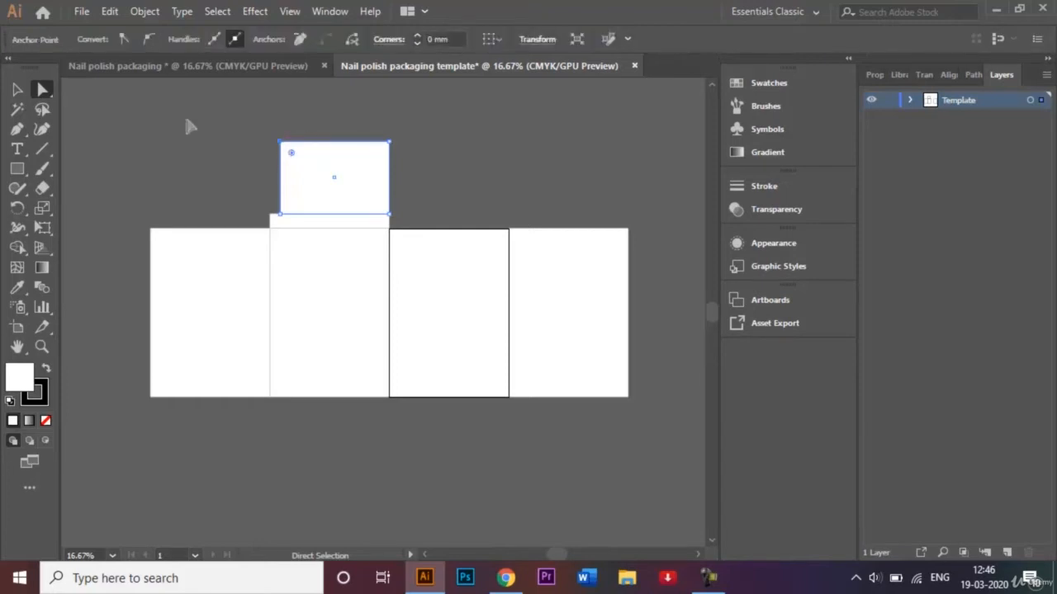
key("shift")
key("shift+Right")
key("shift+Right")
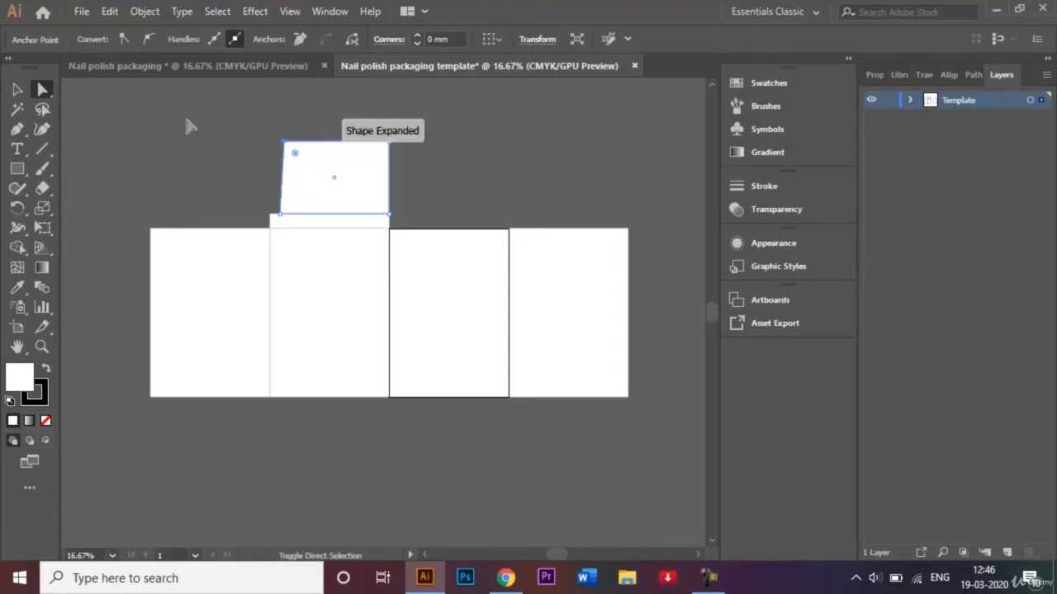
key("shift+Right")
key("shift+Right")
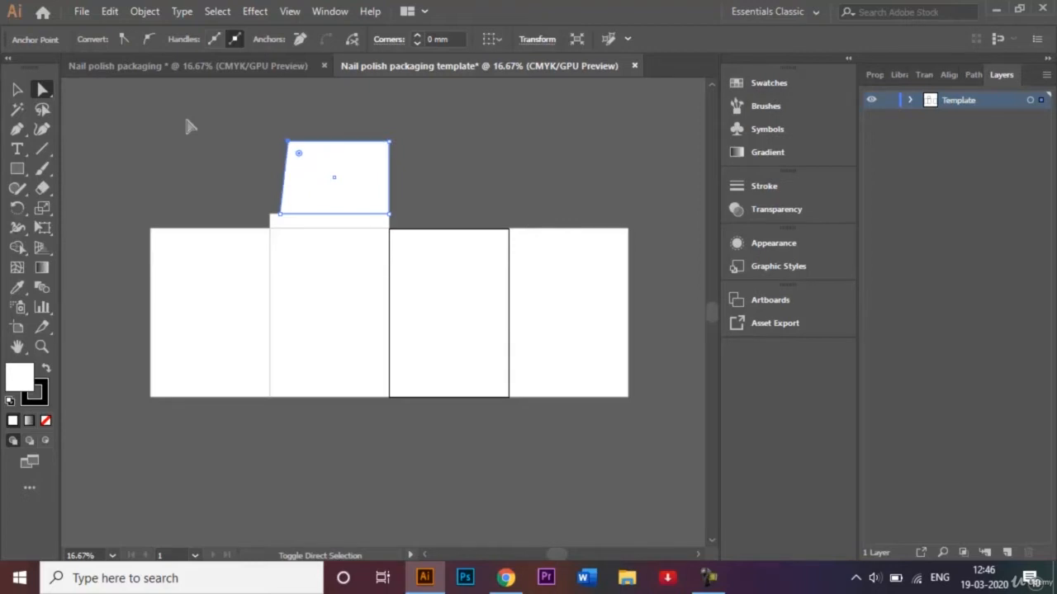
key("shift+Right")
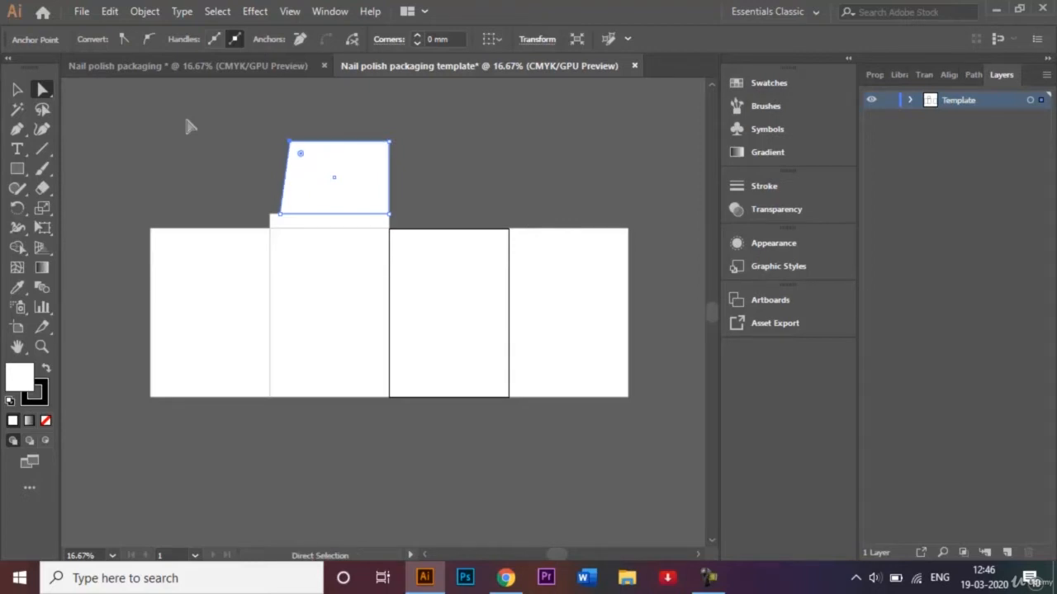
Nudge the flap's top-right corner point inward by a smaller amount than the left one, and deselect the flap
left_click(389, 142)
key("shift+Left")
key("shift+Left")
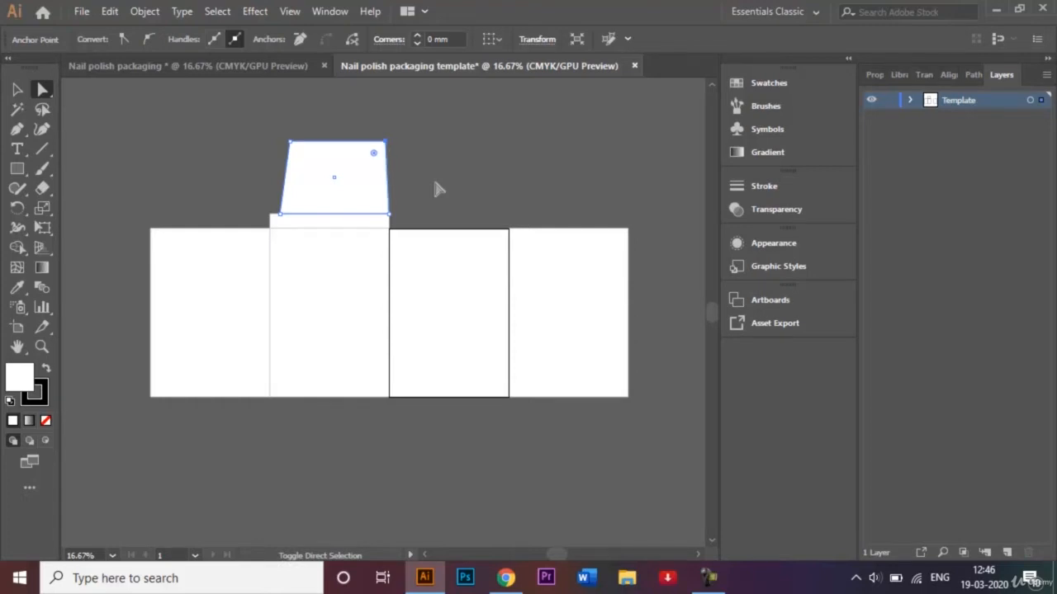
key("shift+Left")
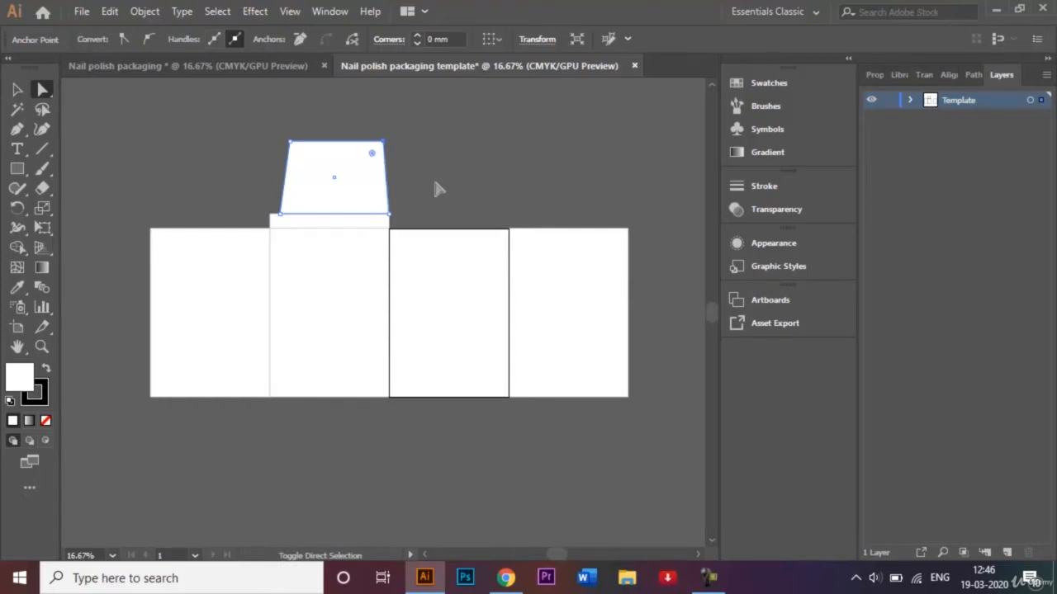
left_click(18, 89)
left_click(205, 159)
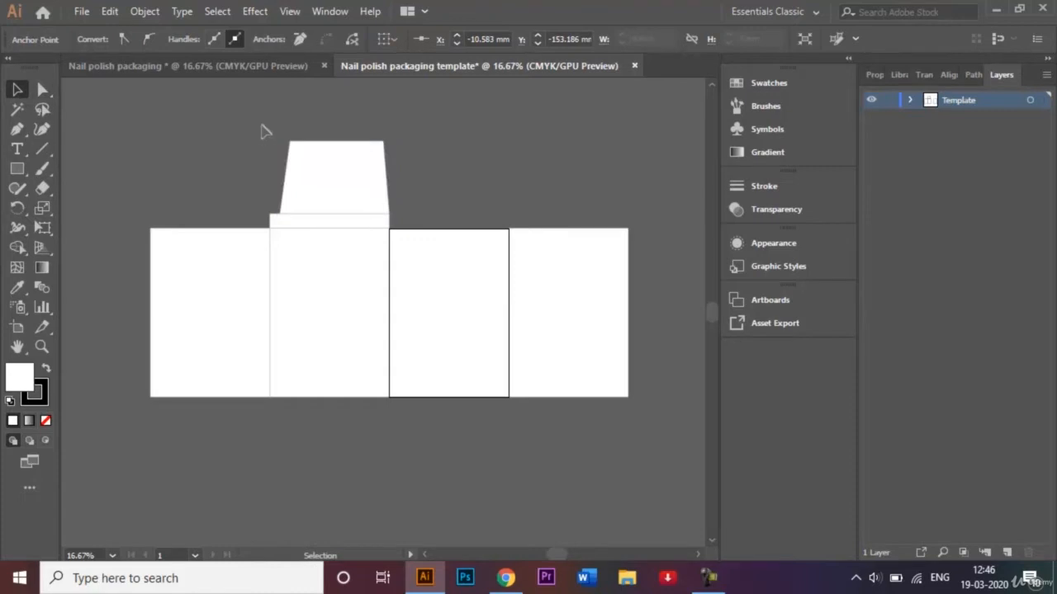
Unite the tapered flap and the narrow strip beneath it into a single shape
left_click_drag(291, 145, 377, 224)
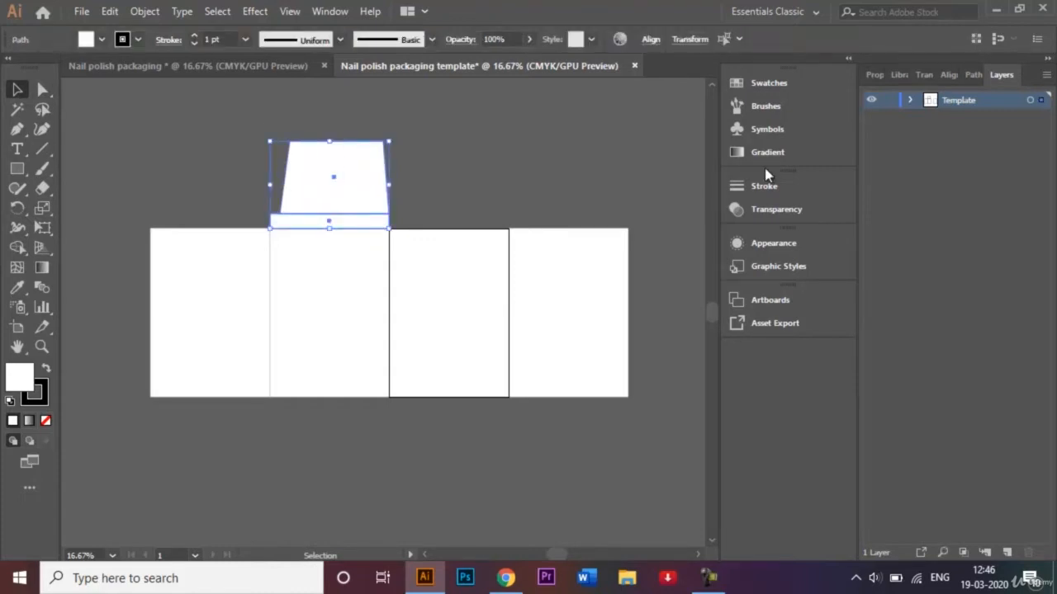
left_click(978, 76)
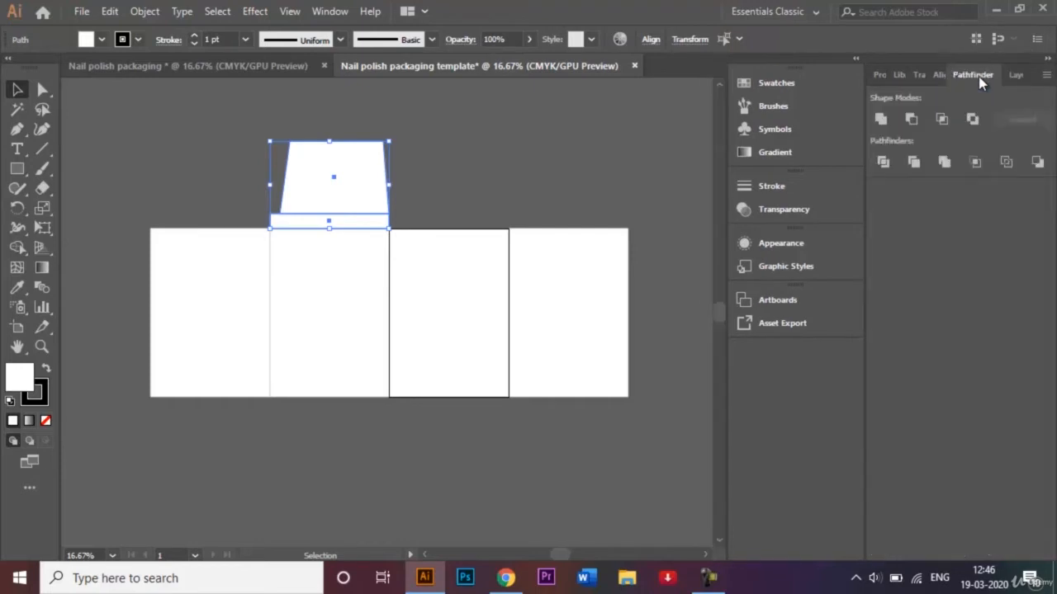
left_click(880, 121)
left_click(526, 157)
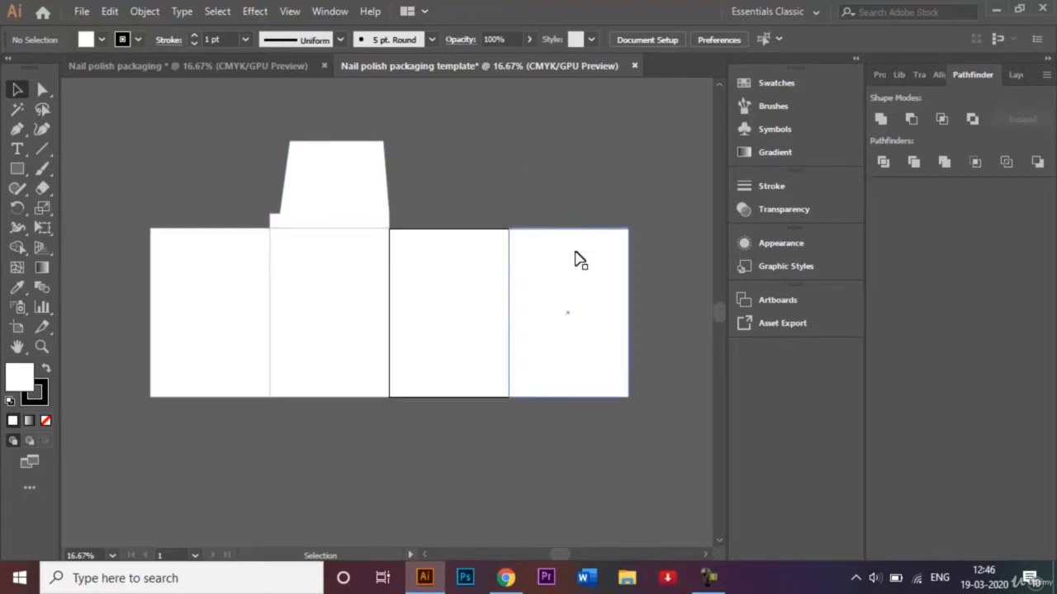
Make a copy of the united flap reflected across the vertical axis and place it on top of the fourth panel
left_click(351, 175)
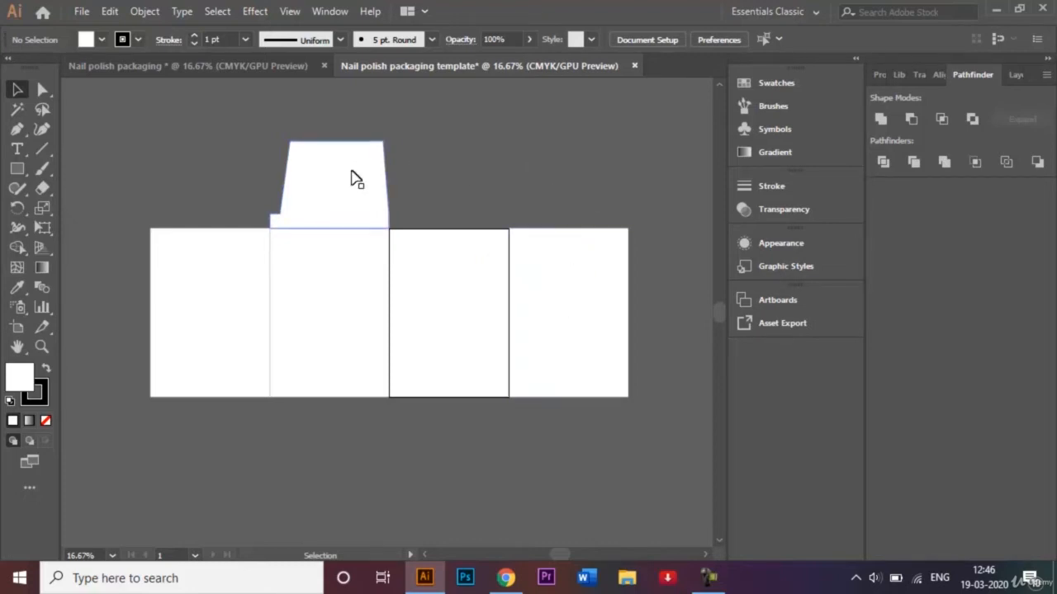
right_click(351, 172)
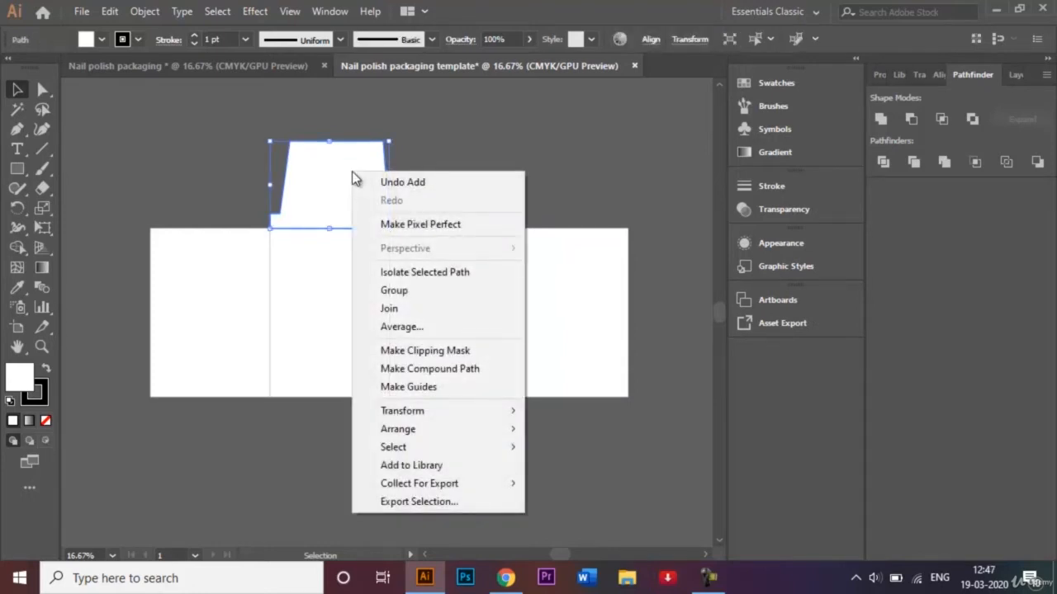
mouse_move(432, 410)
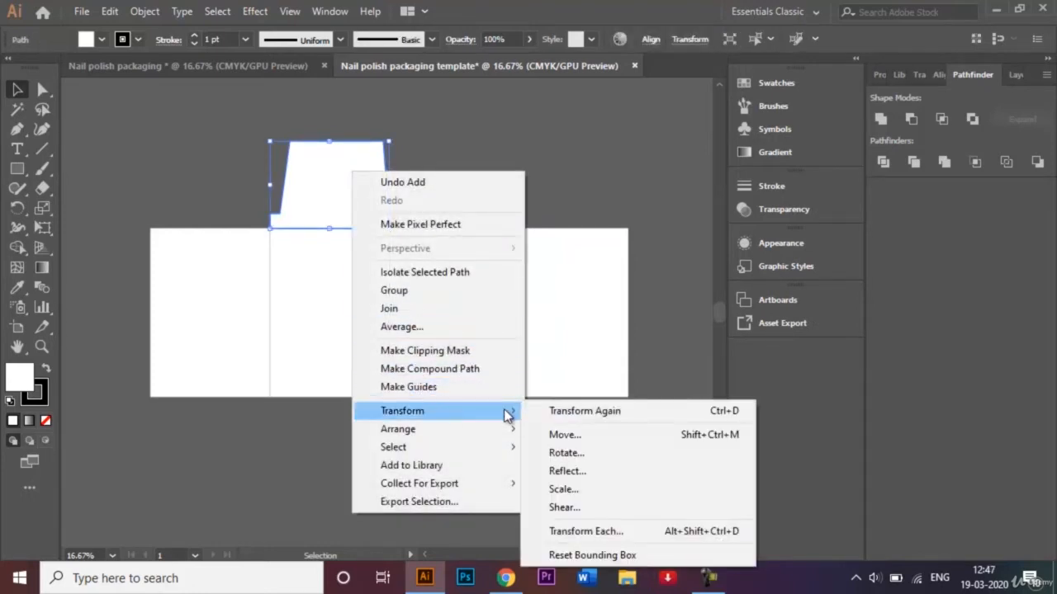
left_click(577, 470)
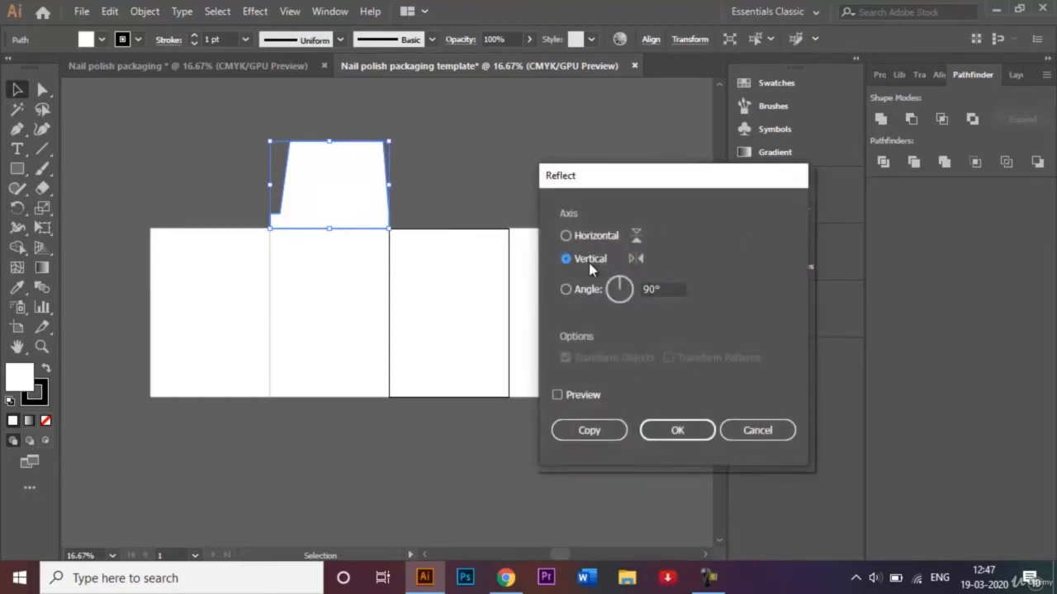
left_click(612, 433)
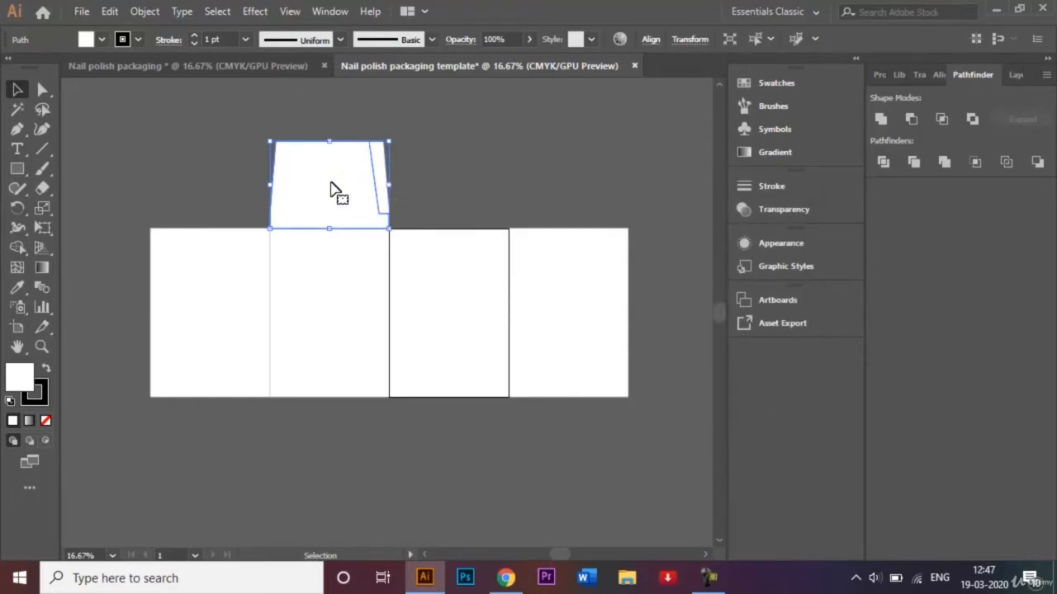
left_click_drag(330, 188, 574, 187)
left_click(667, 157)
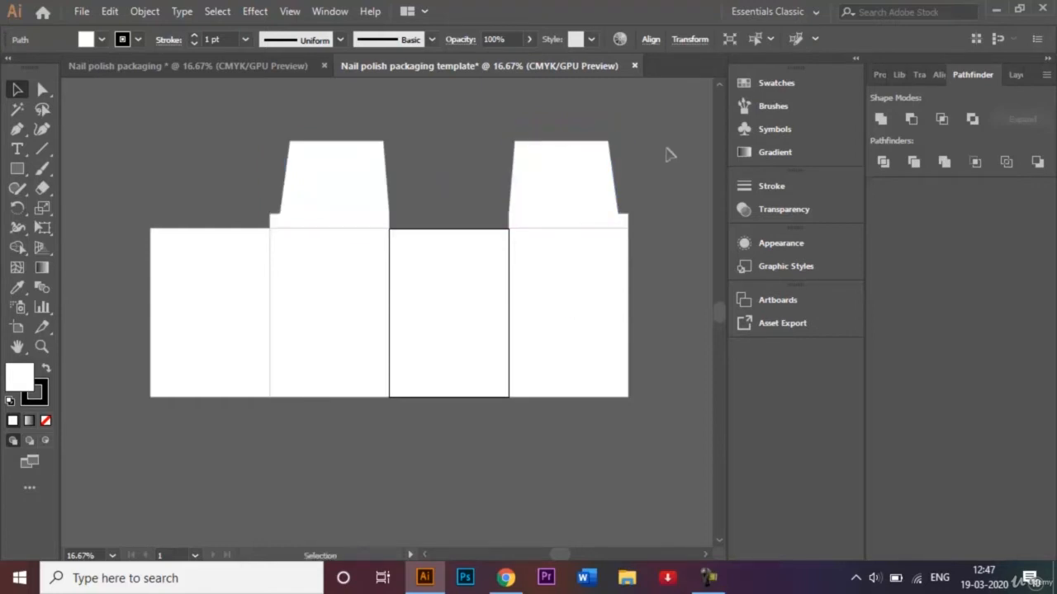
Make copies of both top flaps reflected across the horizontal axis and place them against the bottom edges of the second and fourth panels
left_click(585, 210)
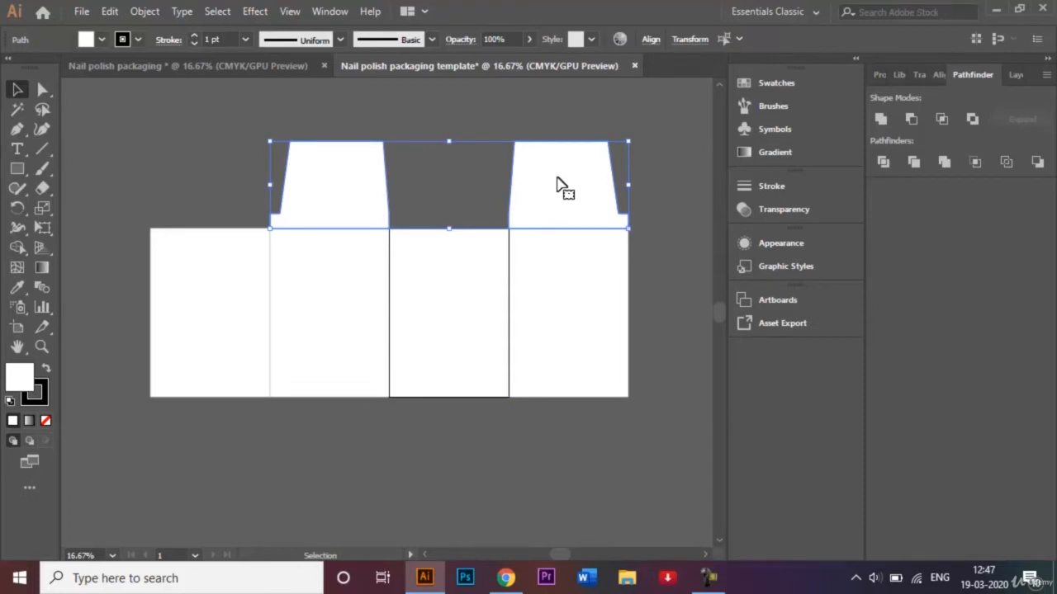
right_click(557, 178)
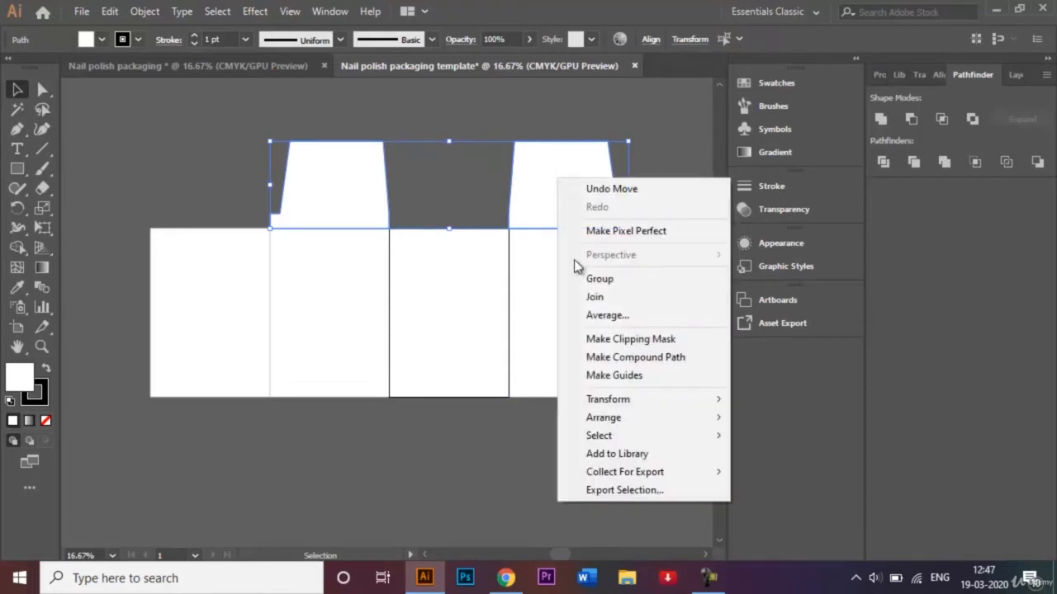
mouse_move(644, 403)
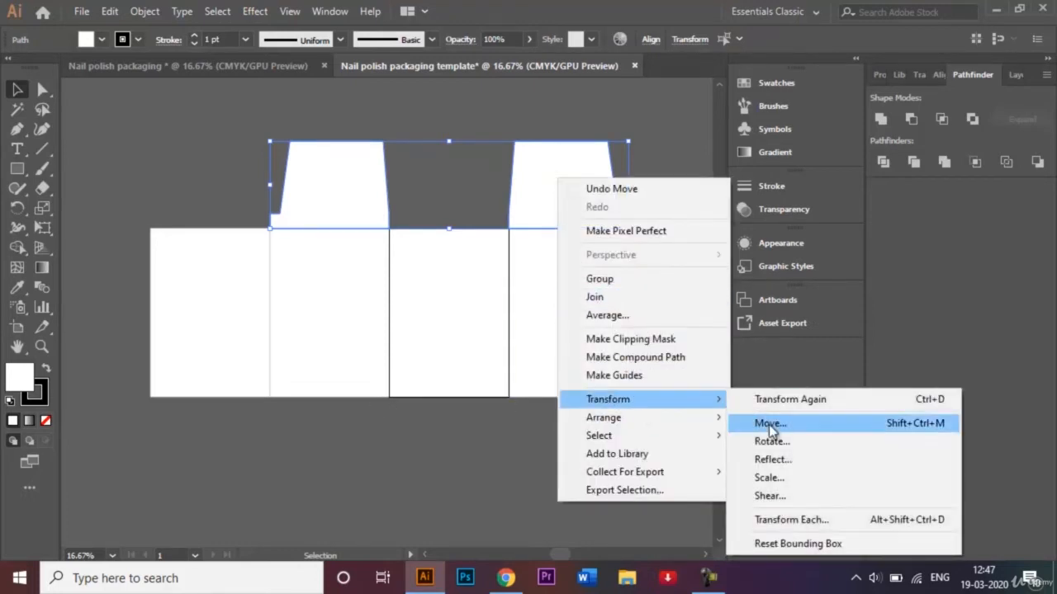
left_click(785, 460)
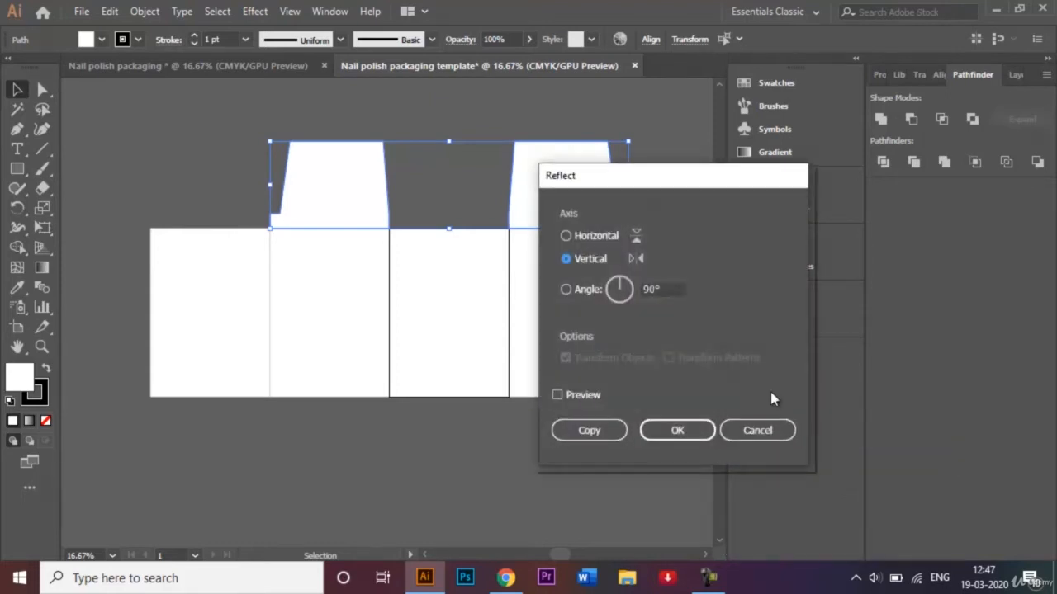
left_click(566, 236)
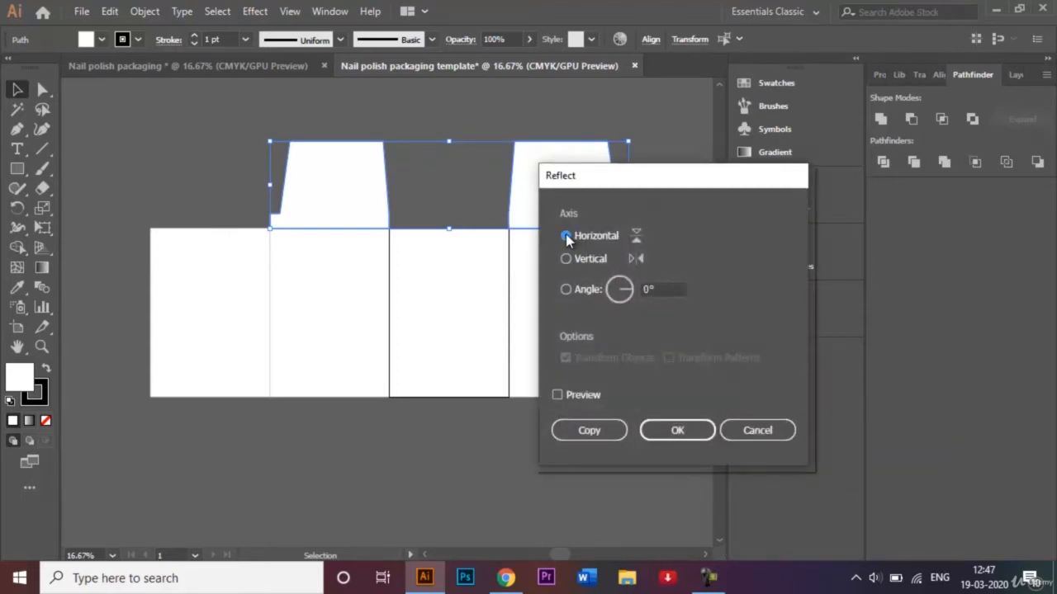
left_click(588, 430)
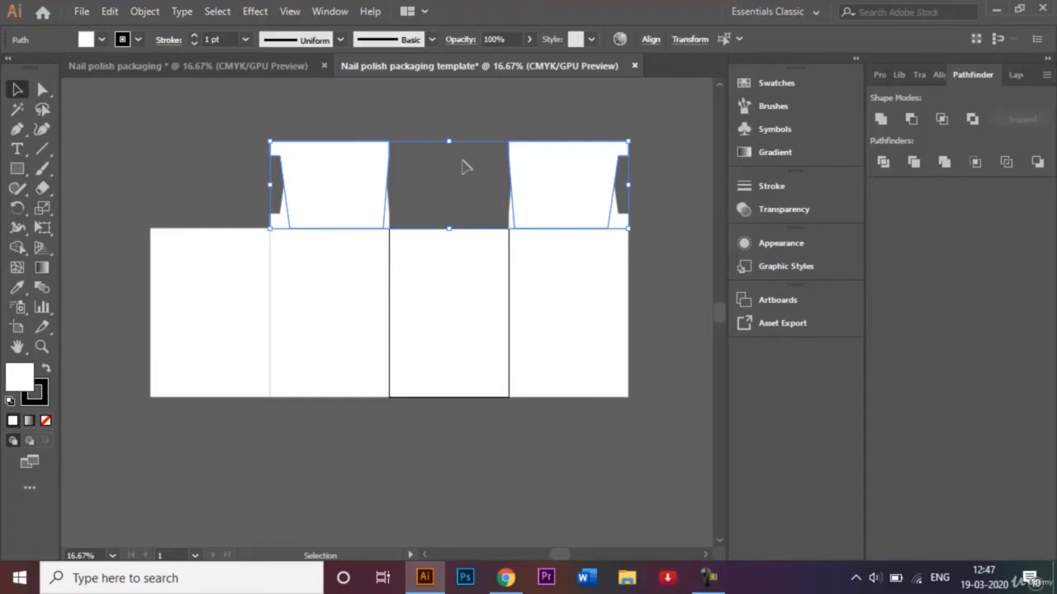
left_click_drag(345, 200, 344, 454)
left_click(418, 163)
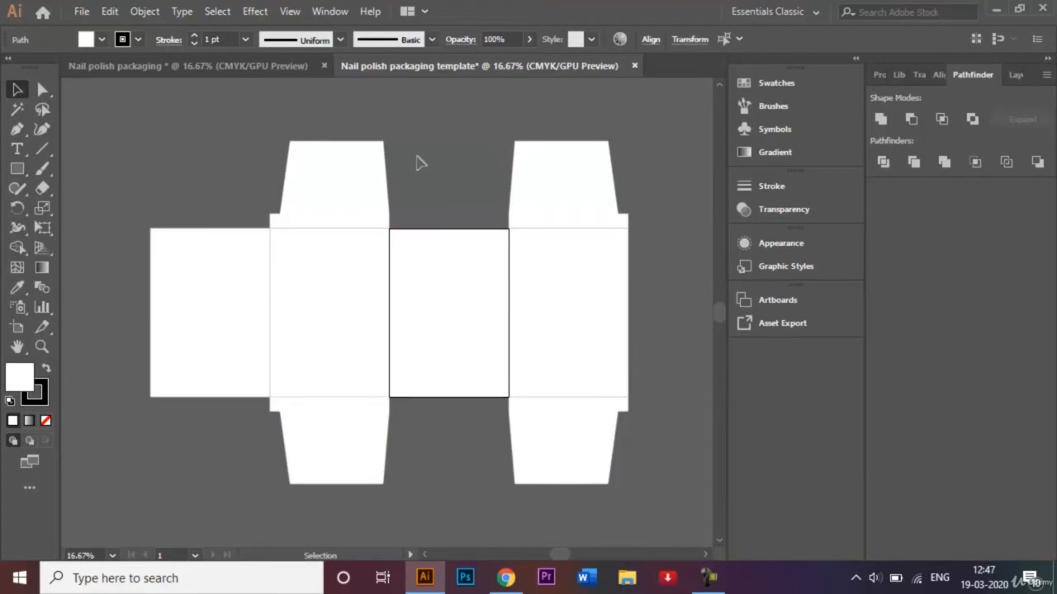
Compare the template with the finished packaging document, examining its bottom flaps and the lid shape above the third panel
left_click(1015, 74)
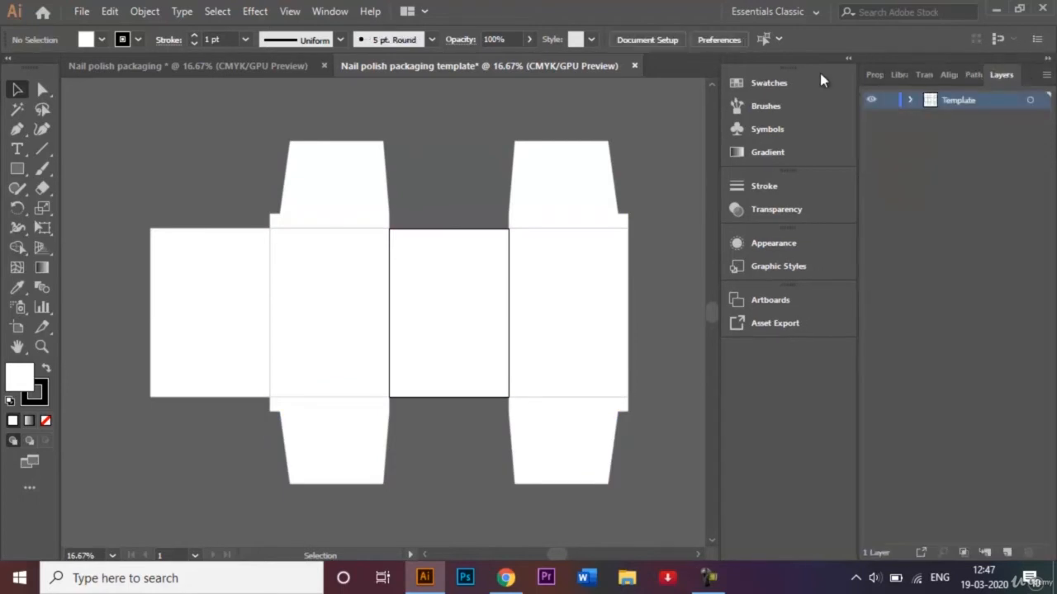
left_click(253, 70)
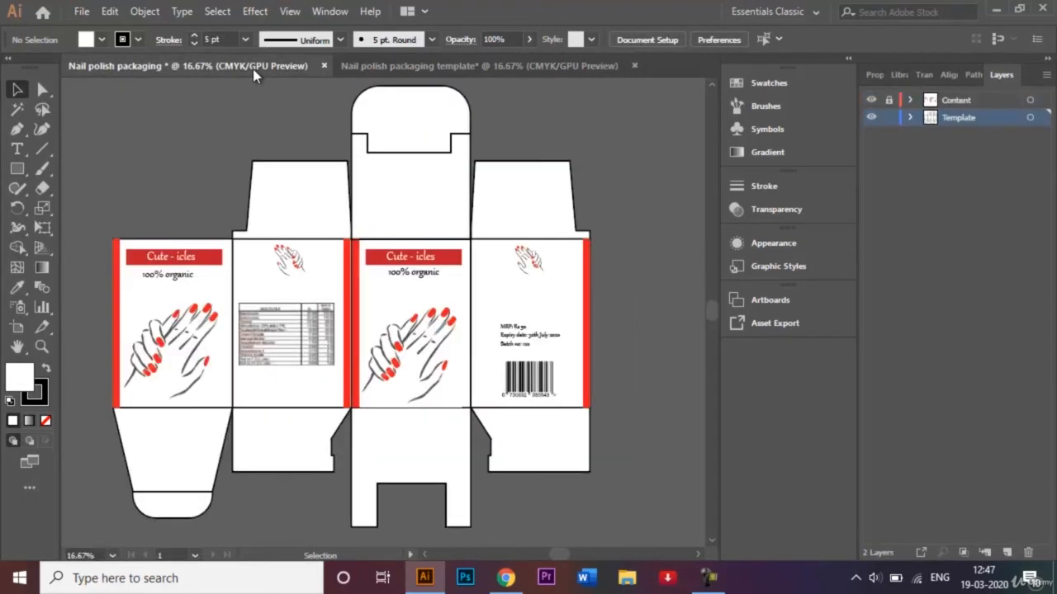
left_click(403, 69)
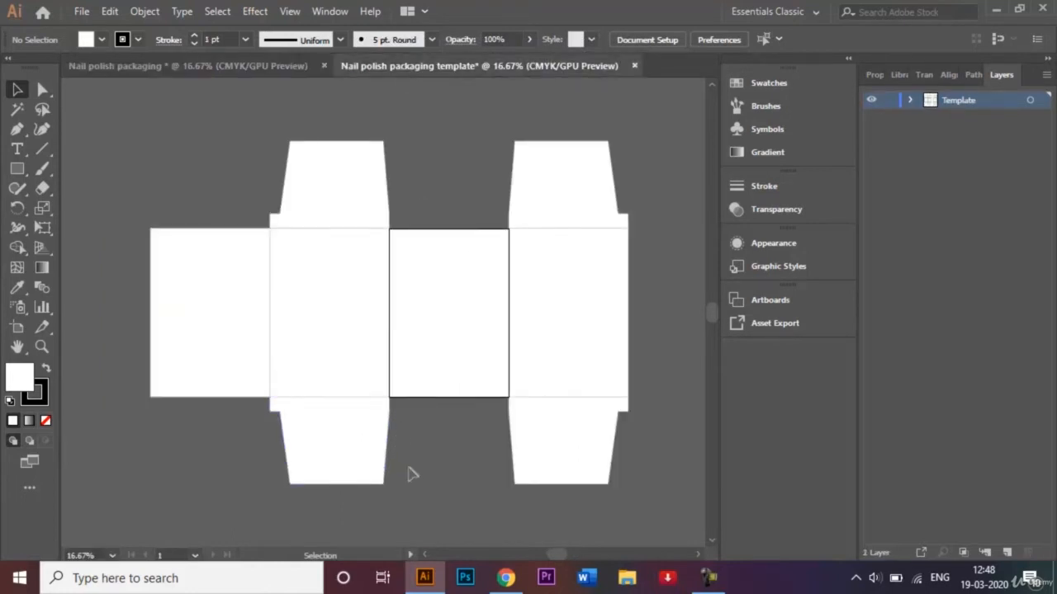
left_click(186, 65)
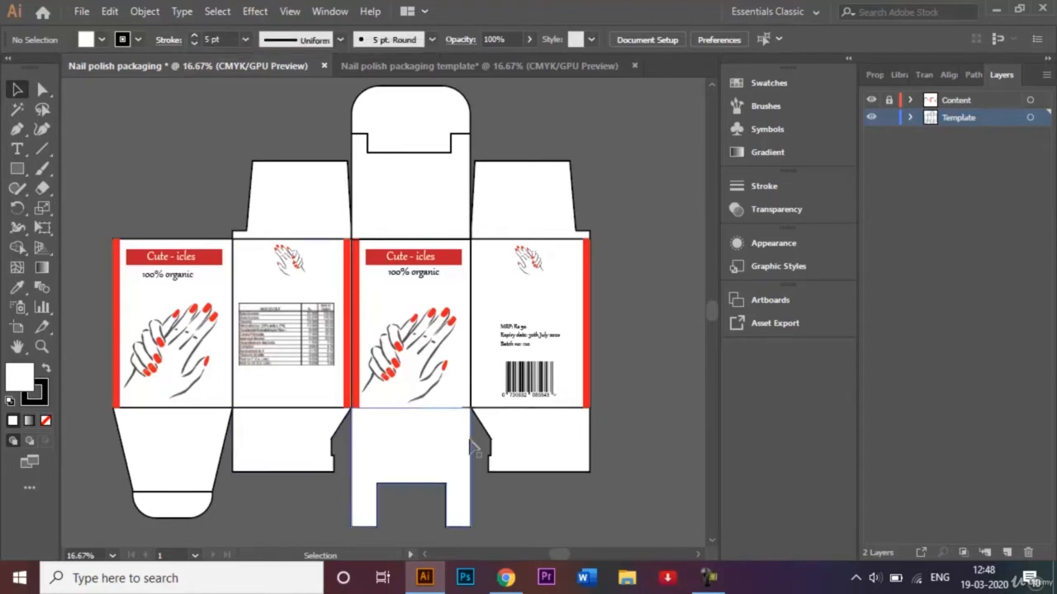
left_click(462, 66)
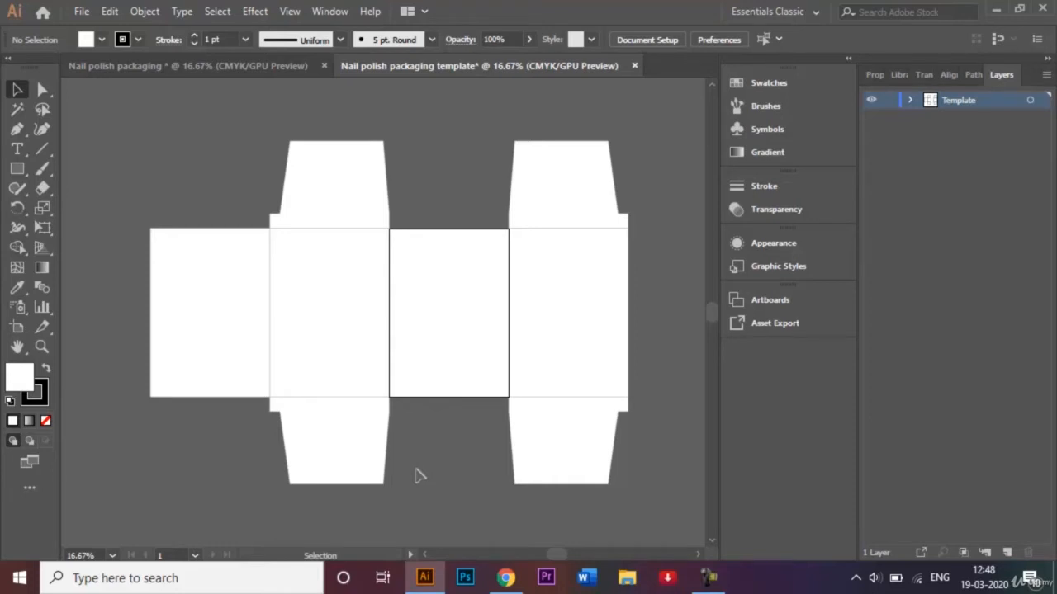
left_click(154, 75)
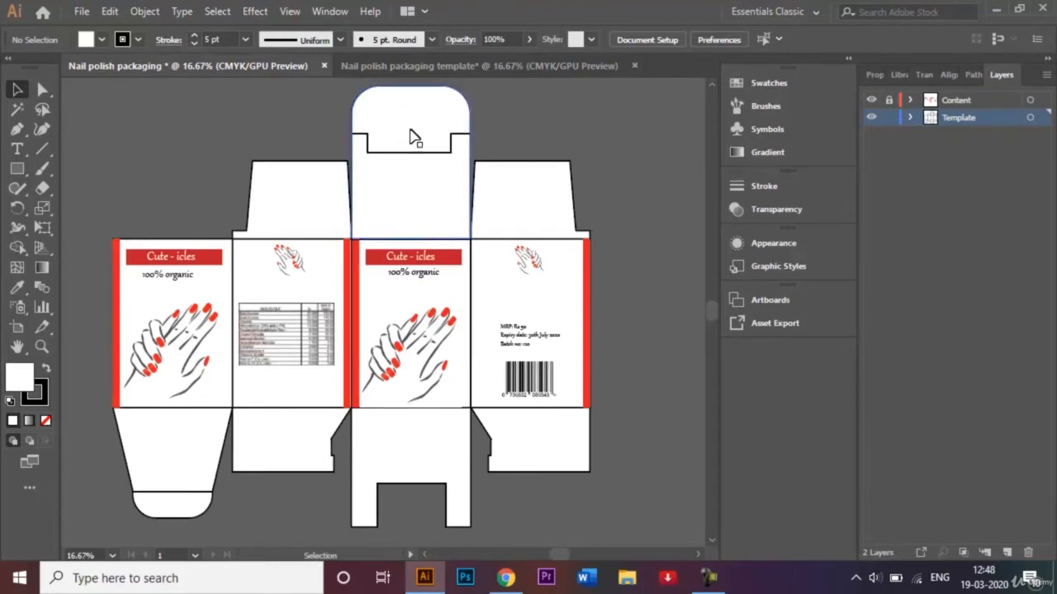
left_click(344, 65)
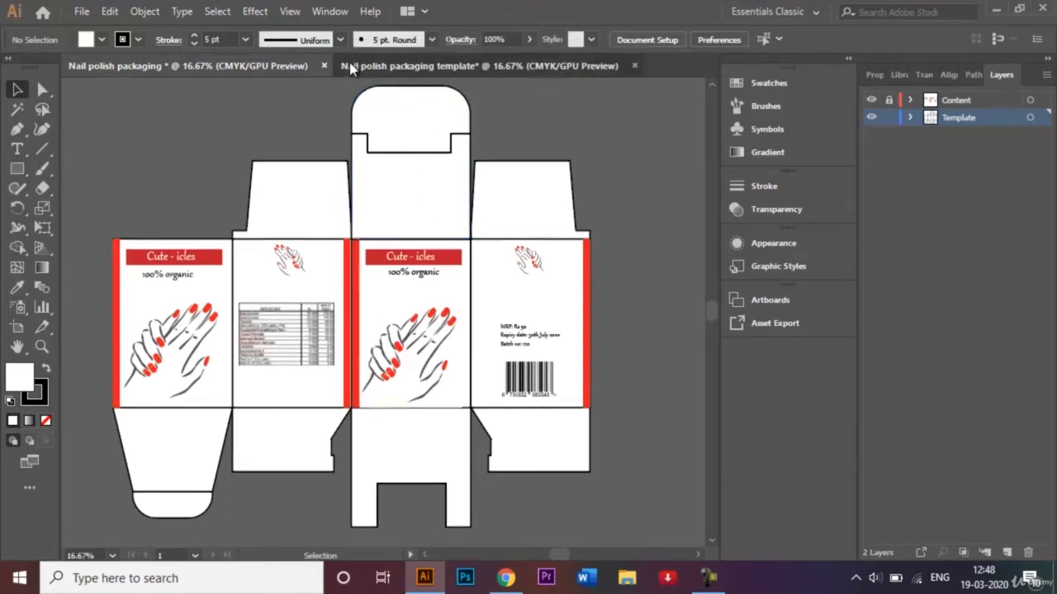
Draw a lid rectangle upward from the third panel's top edge, spanning its full width and rising slightly above the side flaps
left_click(16, 169)
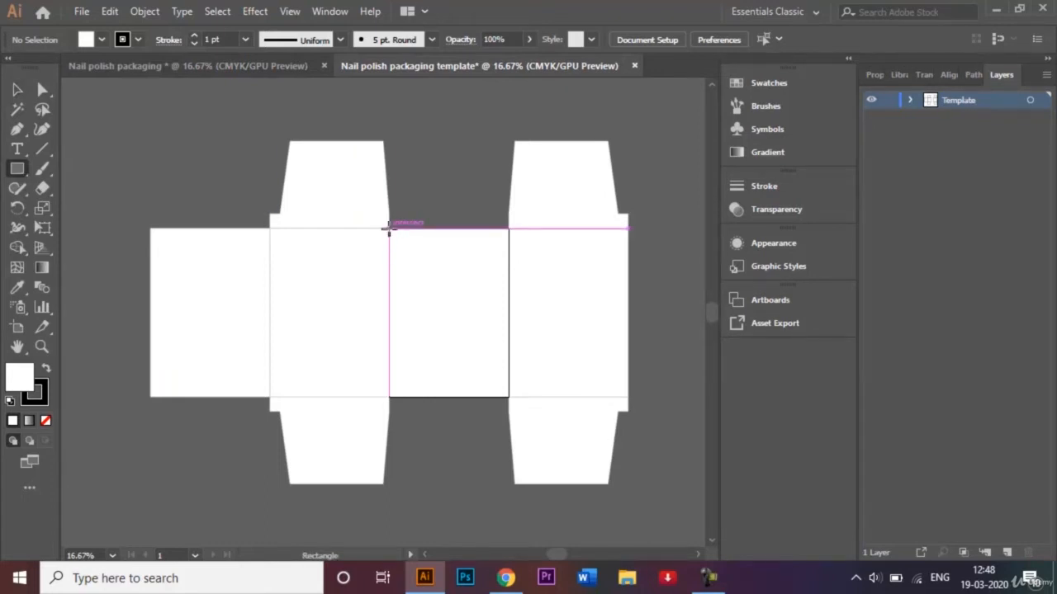
left_click_drag(389, 228, 509, 123)
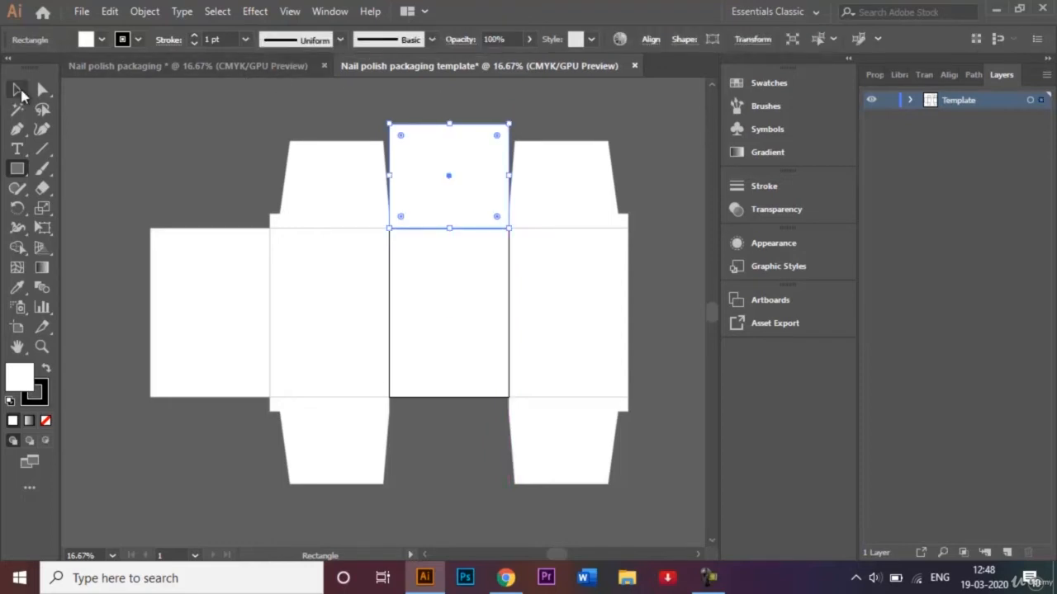
left_click(16, 90)
left_click(111, 134)
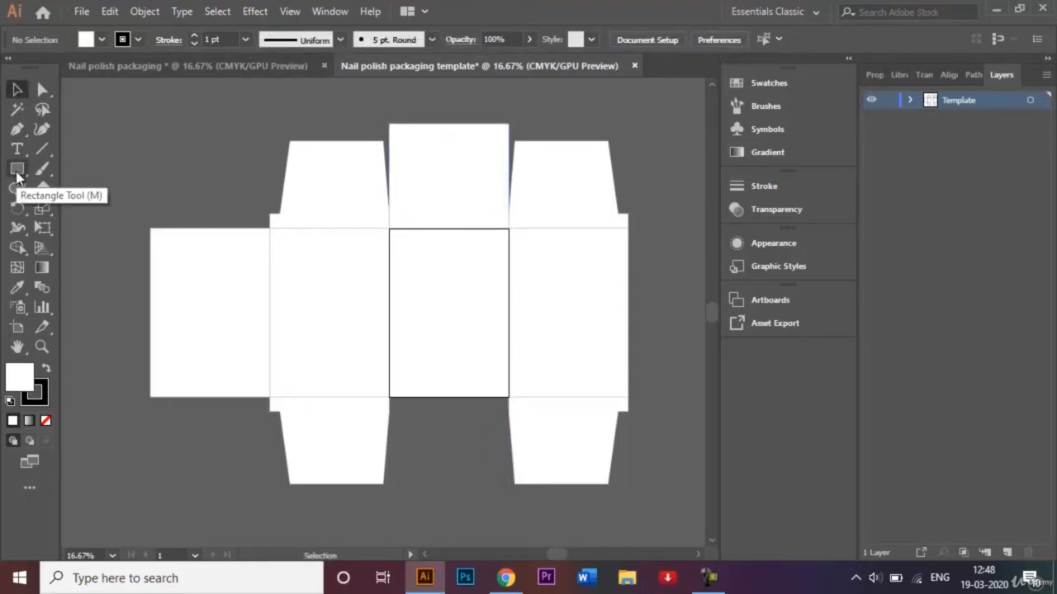
Draw a narrow tuck flap rectangle along the lid's top edge, spanning its full width, and round its two upper corners to about 46 mm
left_click(16, 170)
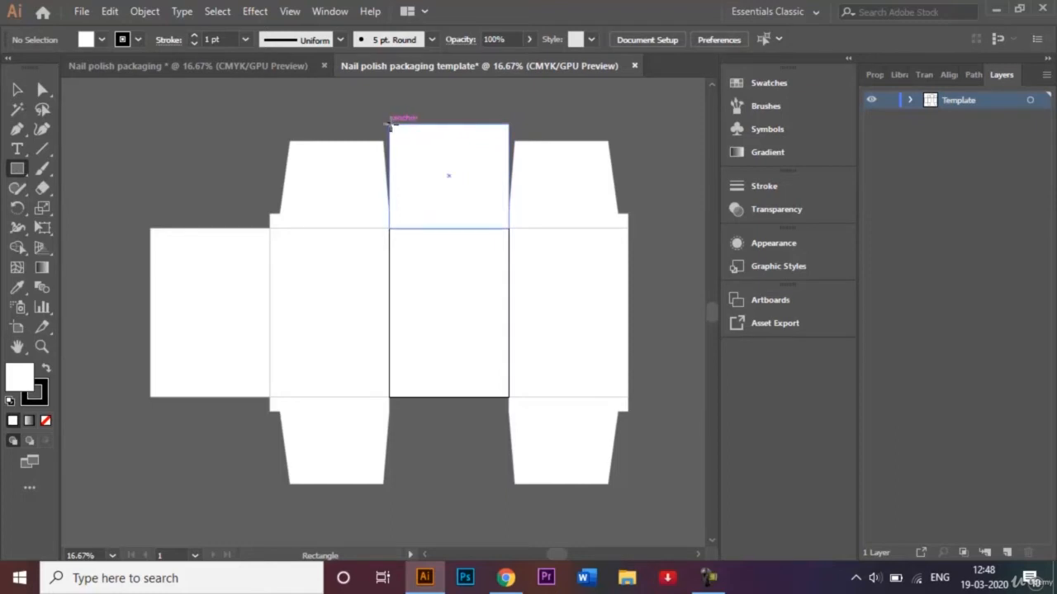
left_click_drag(389, 124, 510, 96)
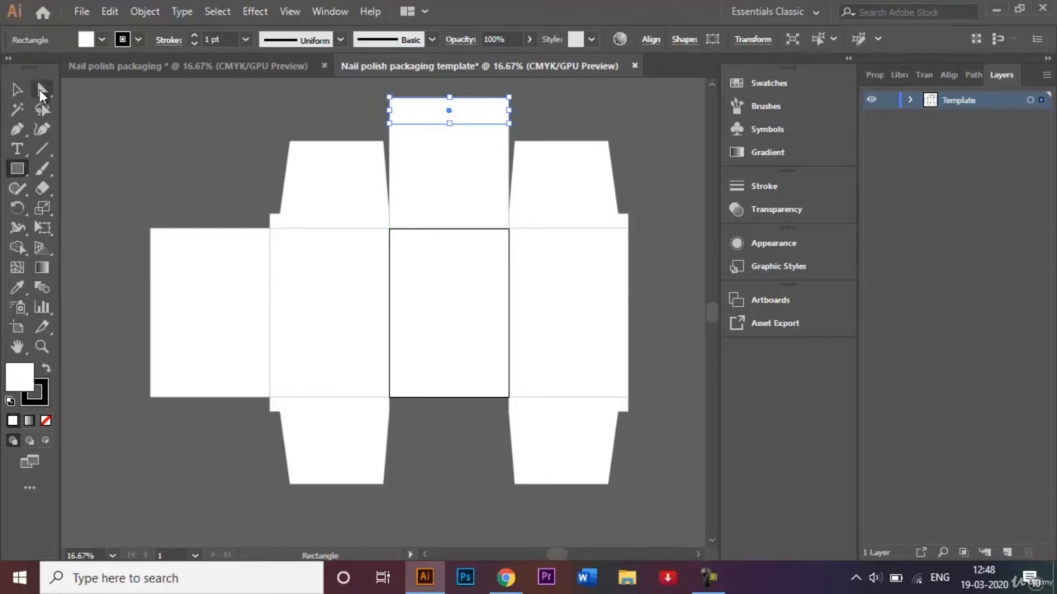
left_click(42, 91)
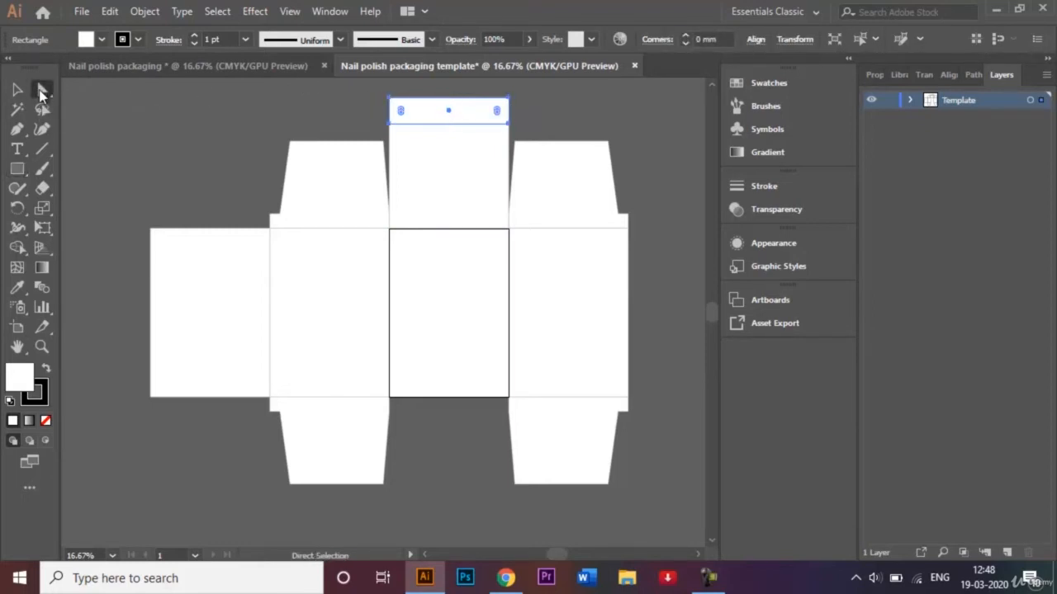
left_click(390, 98)
left_click(392, 99)
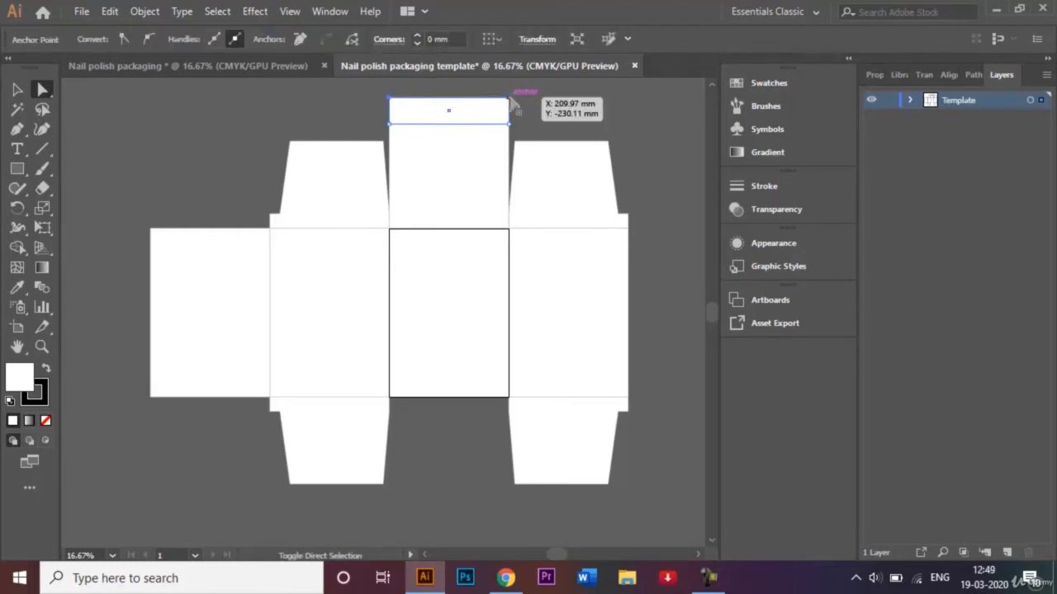
left_click(509, 98, "shift")
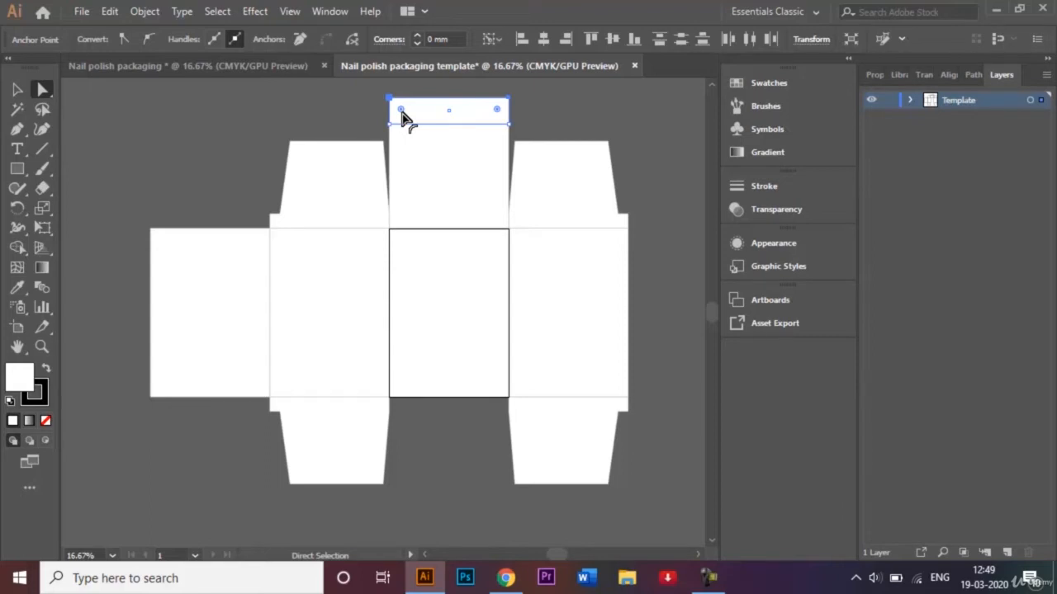
left_click_drag(401, 110, 418, 134)
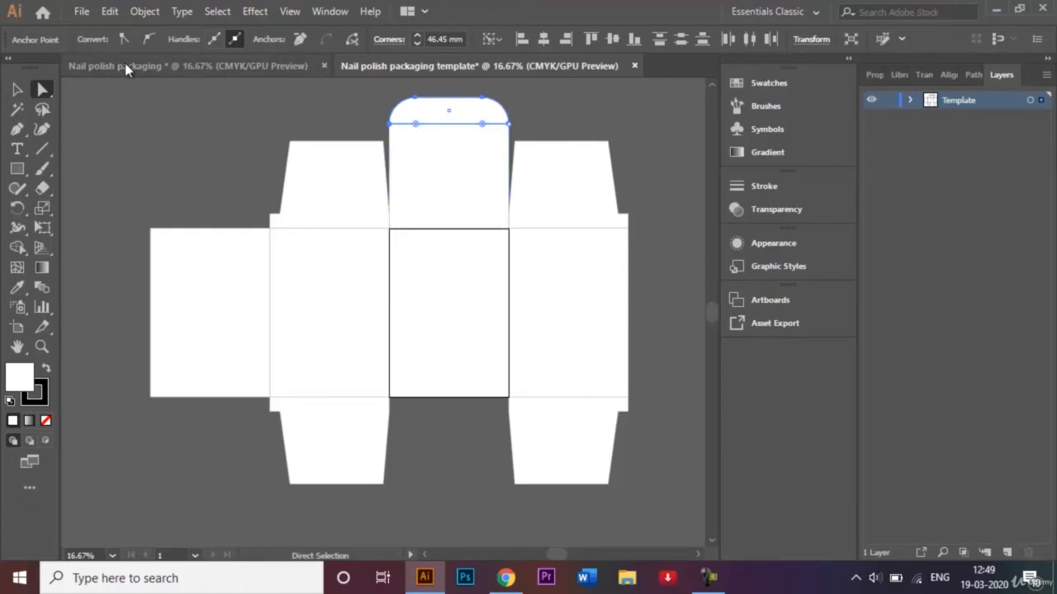
Unite the rounded tuck flap with the lid rectangle below it into a single shape
key("v")
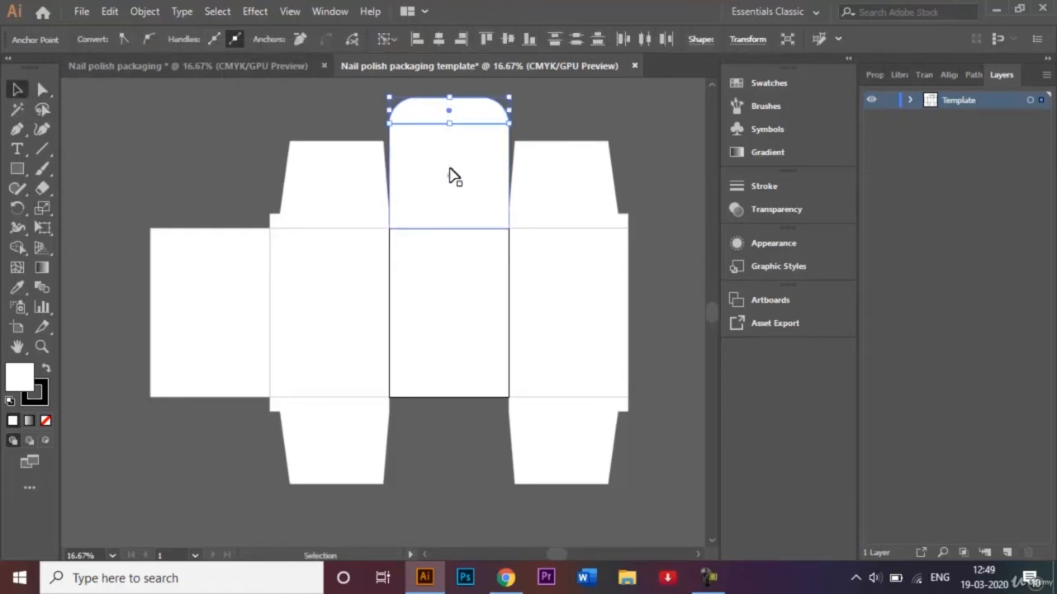
left_click(457, 178, "shift")
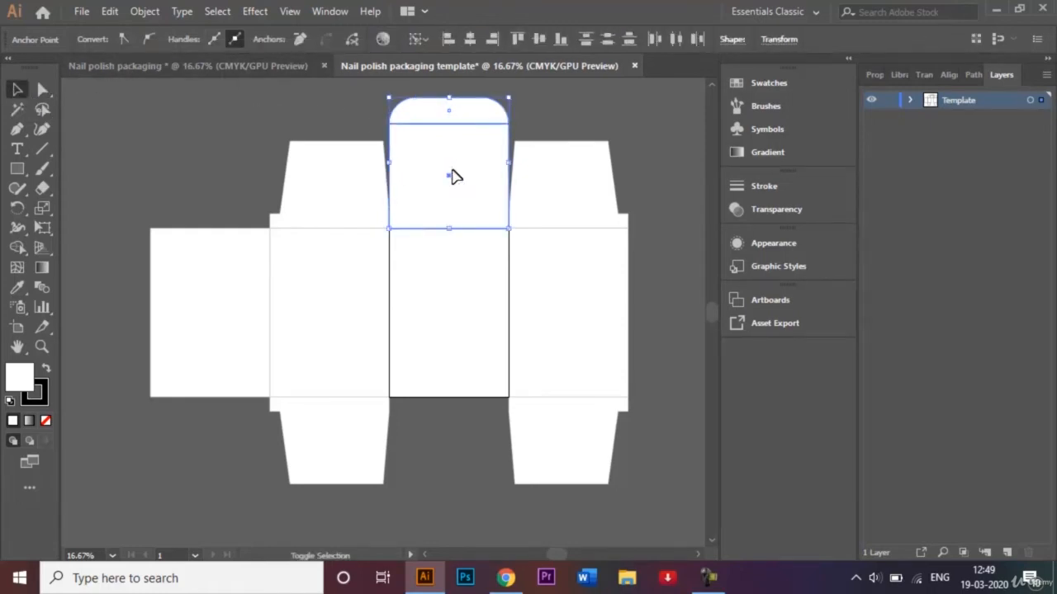
left_click(976, 75)
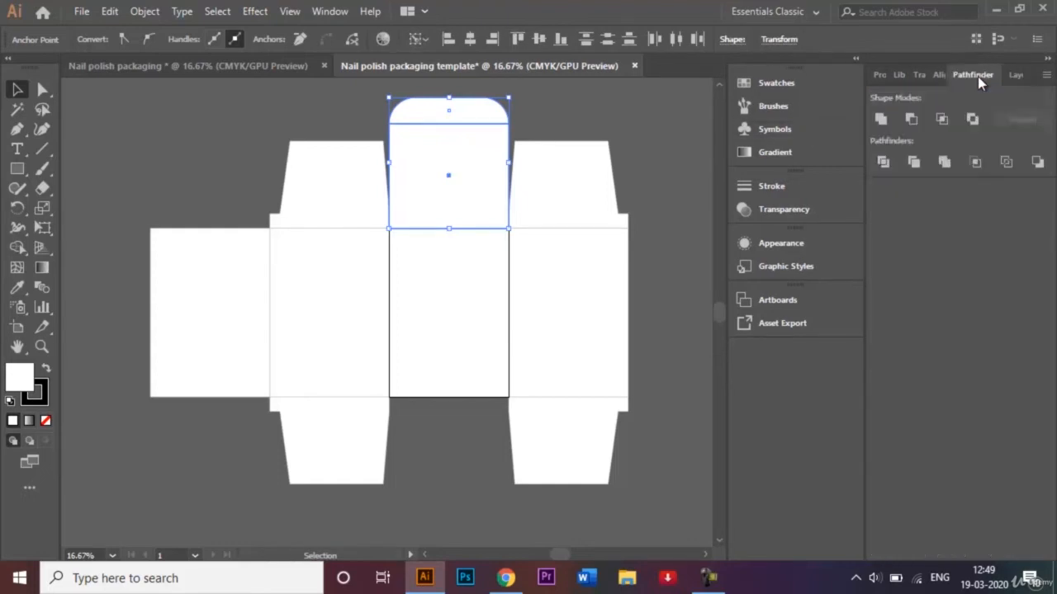
left_click(880, 121)
left_click(572, 110)
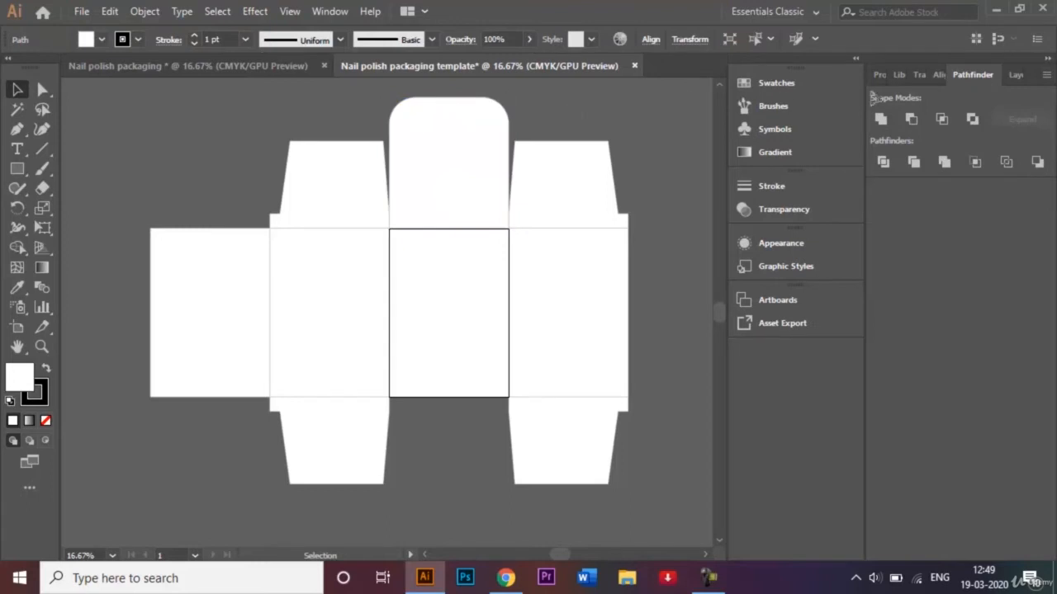
left_click(1018, 74)
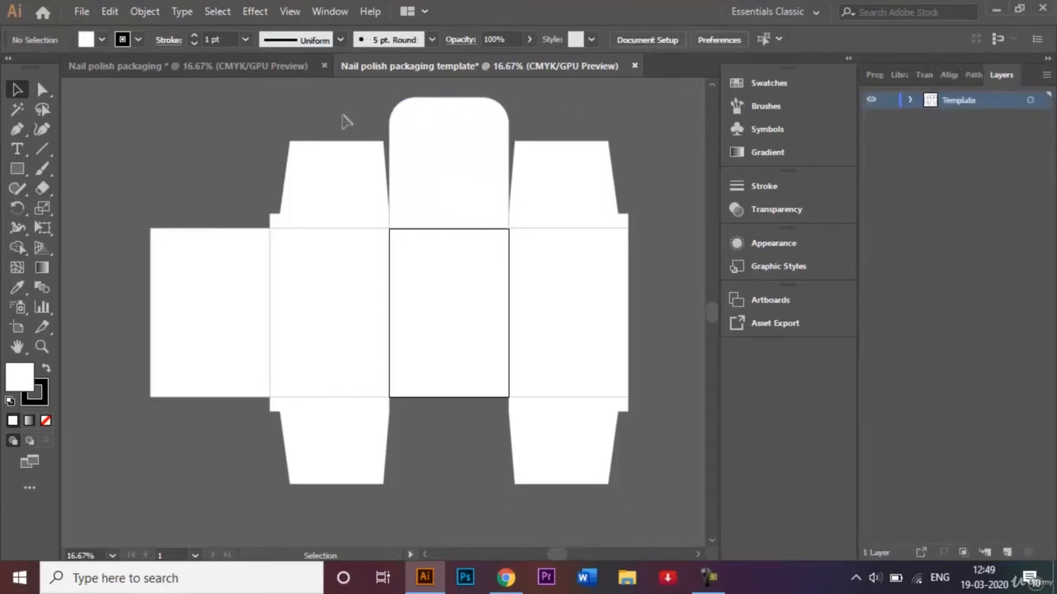
Following the finished packaging, draw an unfilled Pen line across the lid's upper part, edge to edge, stepping down into a wide recess between short end segments
left_click(111, 66)
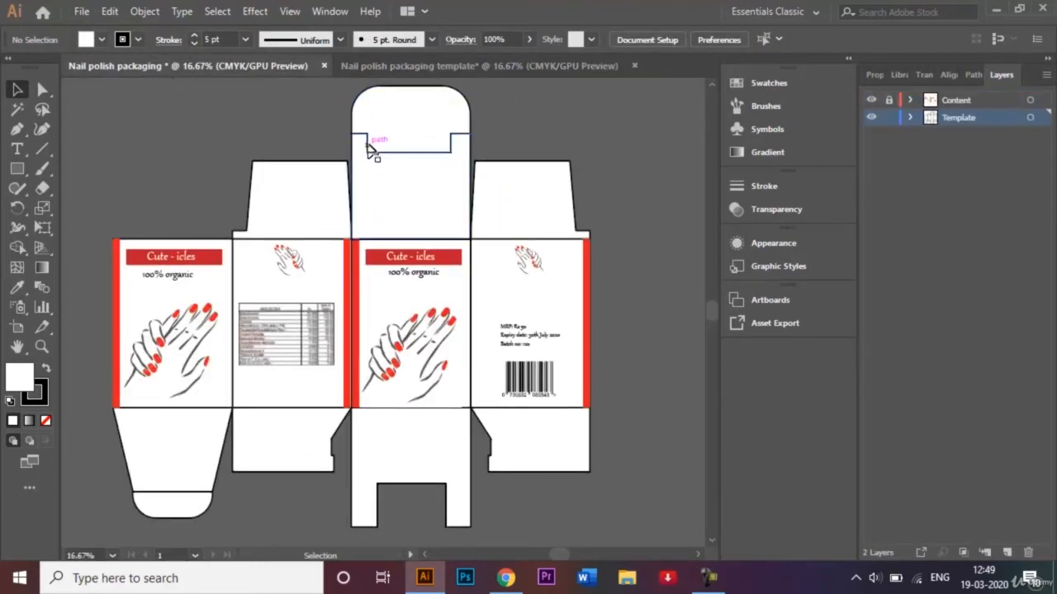
left_click(504, 69)
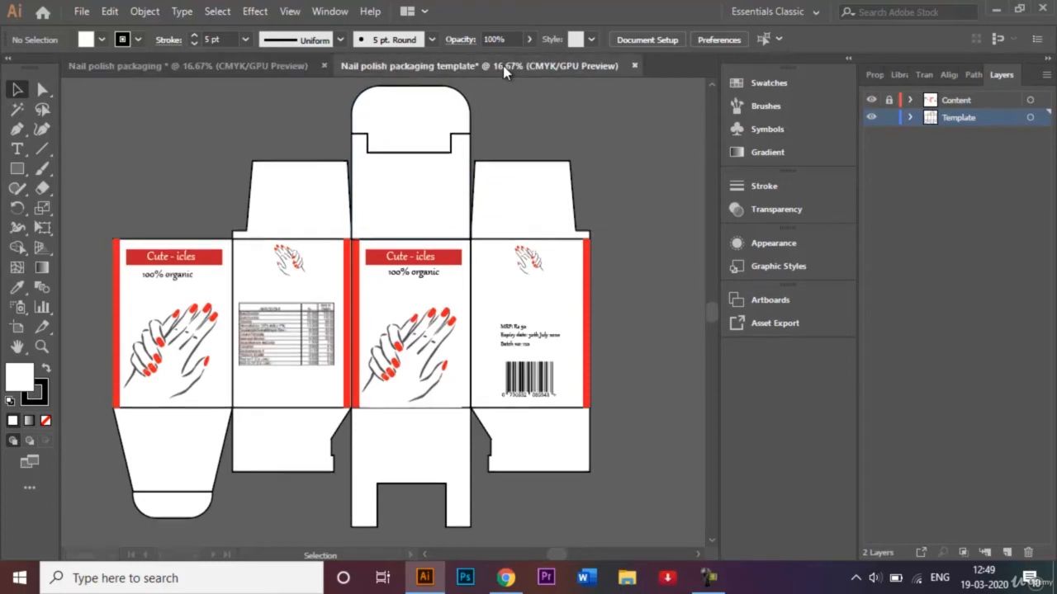
left_click(17, 132)
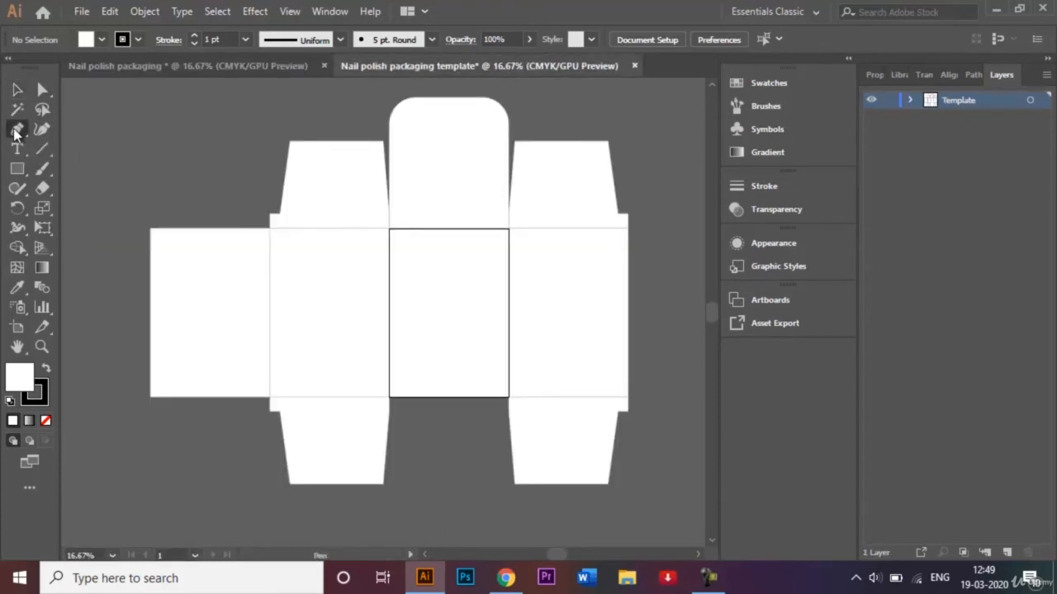
left_click(101, 39)
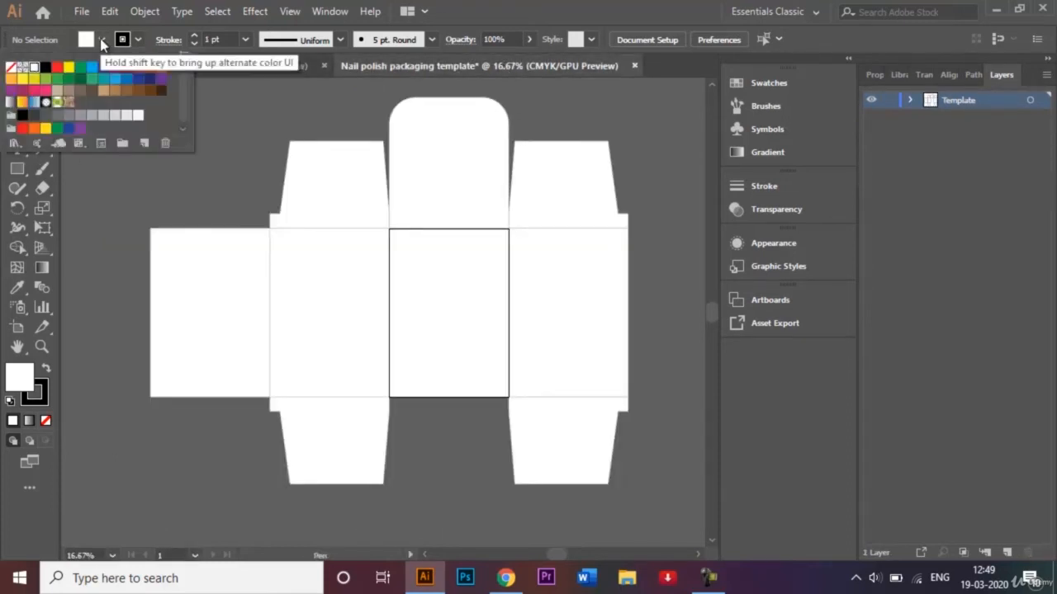
left_click(11, 68)
left_click(240, 85)
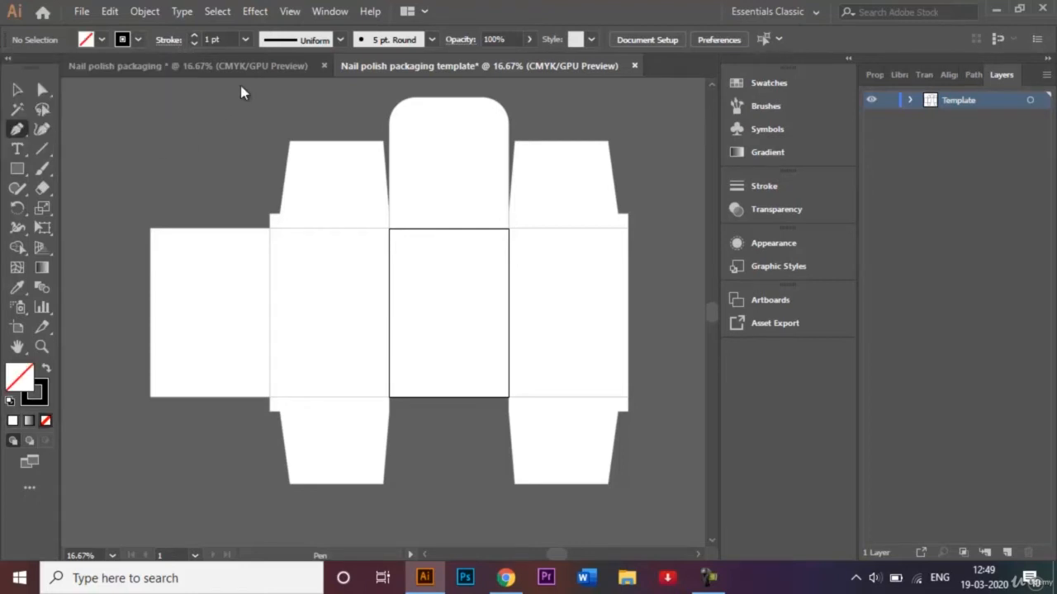
left_click(389, 130)
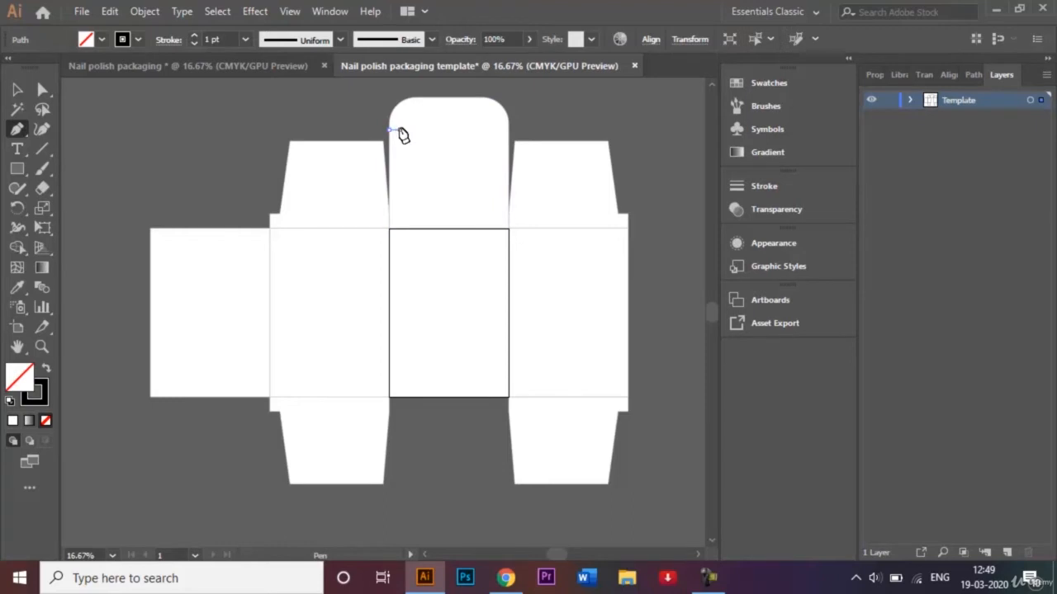
left_click(400, 130)
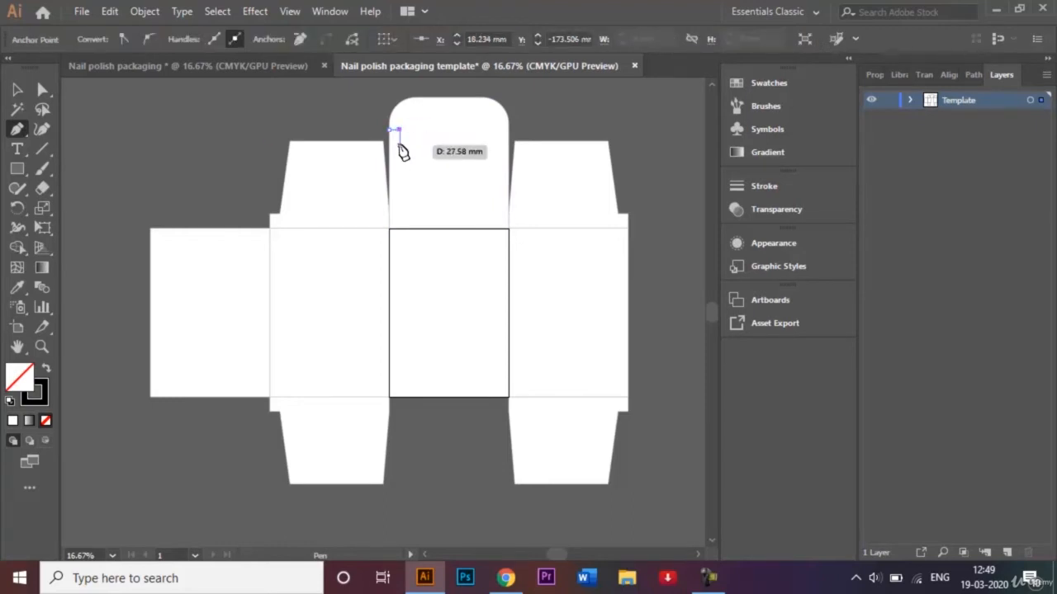
left_click(400, 149)
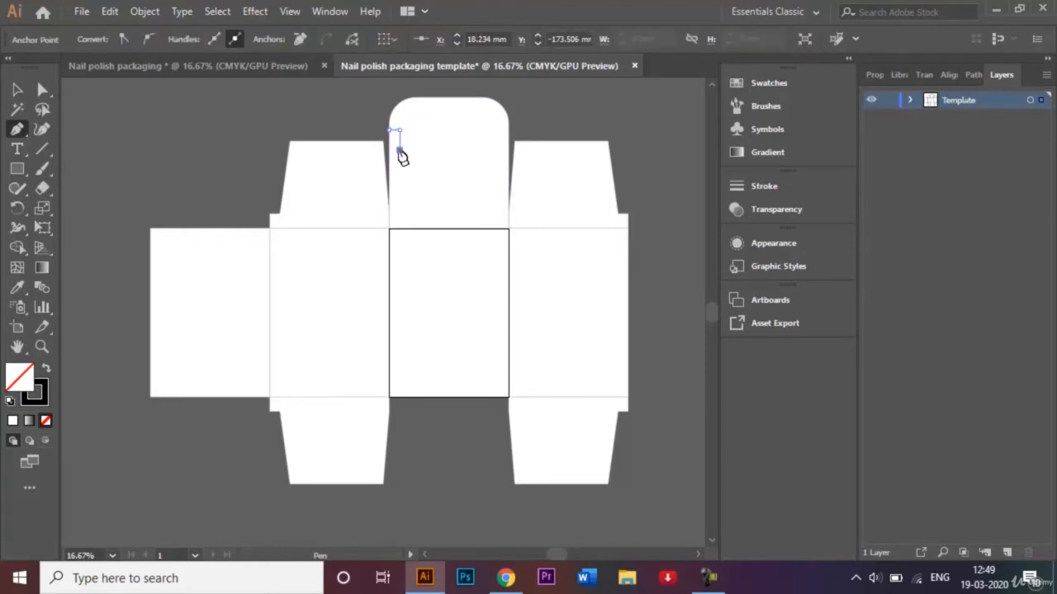
left_click(493, 150)
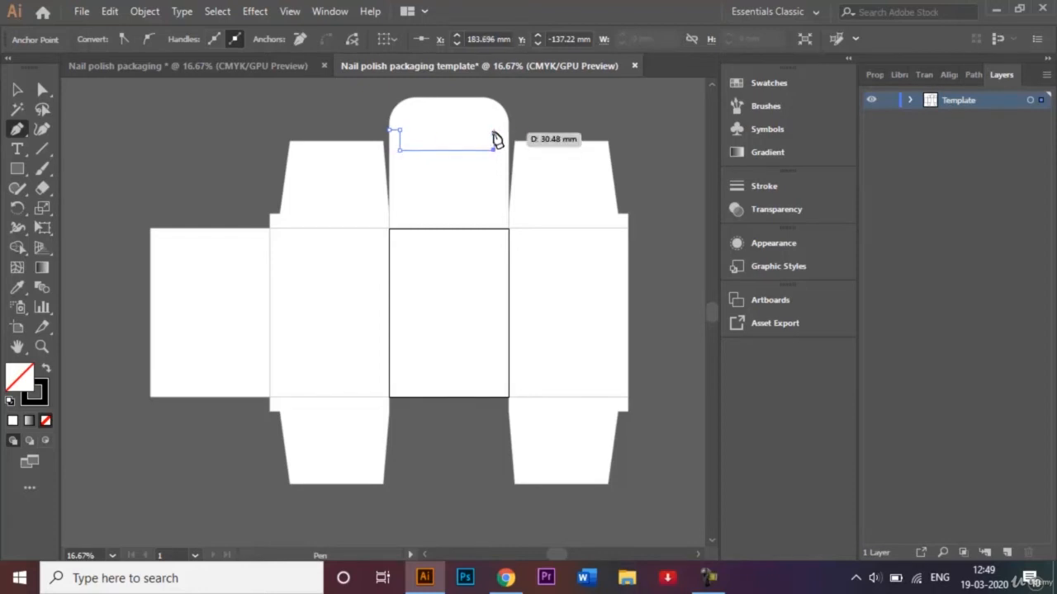
key("ctrl+z")
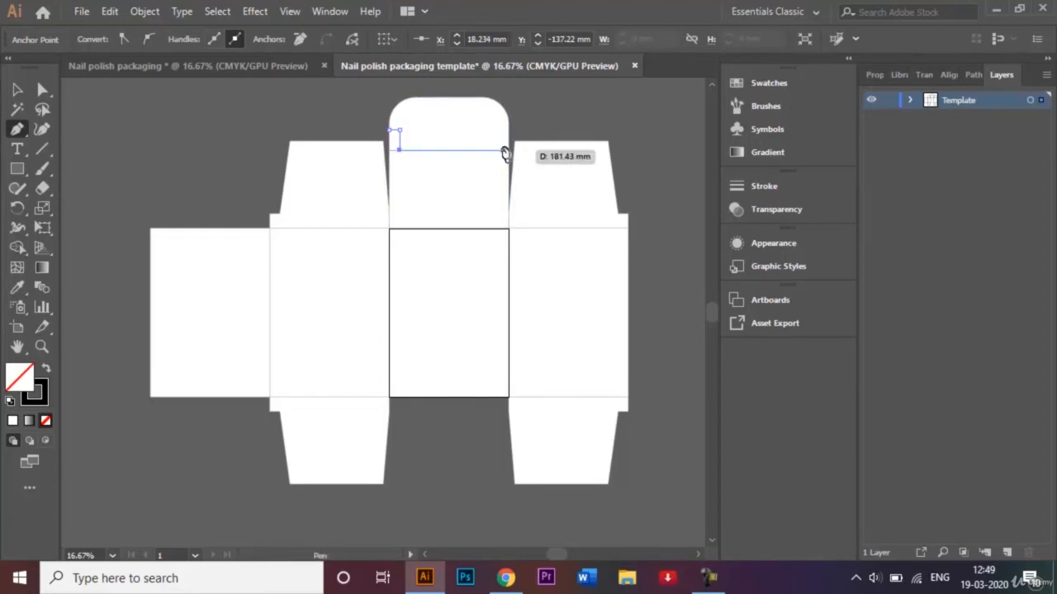
left_click(499, 150)
left_click(499, 129)
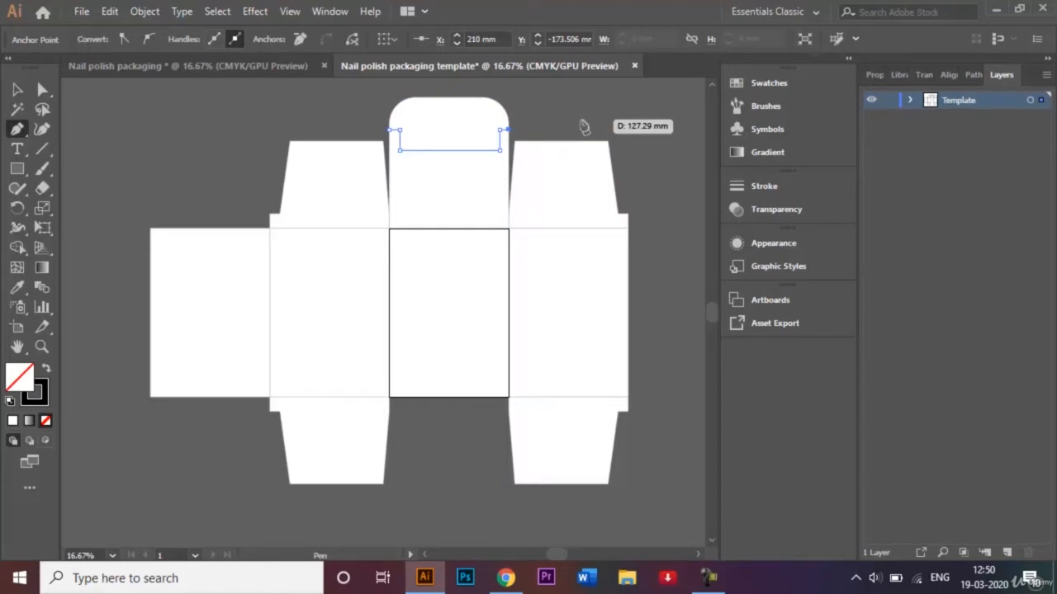
left_click(18, 89)
left_click(128, 100)
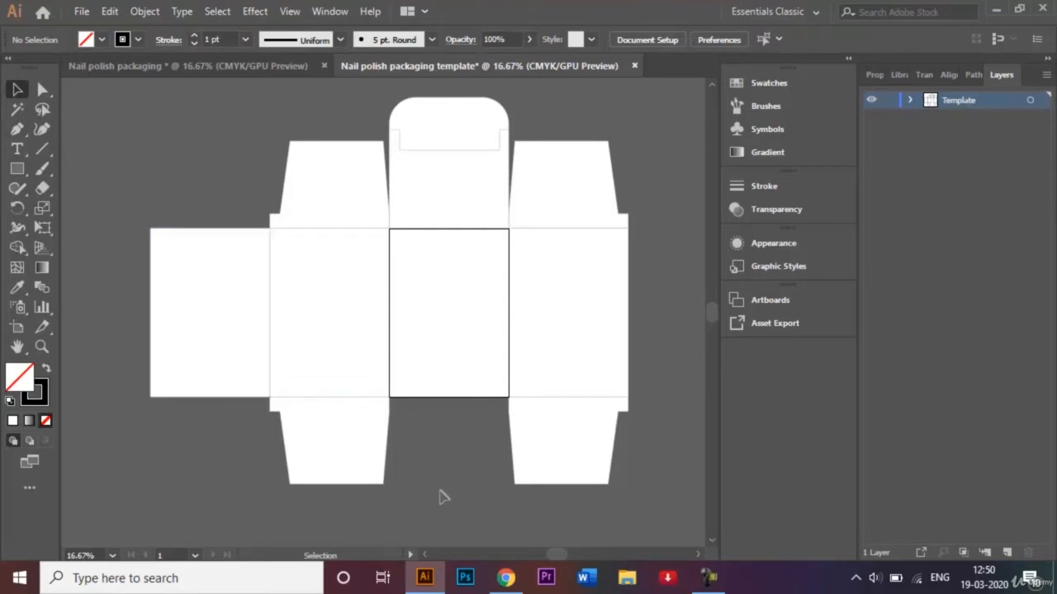
Draw a bottom flap rectangle under the third panel, full panel width and level with the neighbouring flaps' lower edges, and fill it white
key("t")
left_click(17, 169)
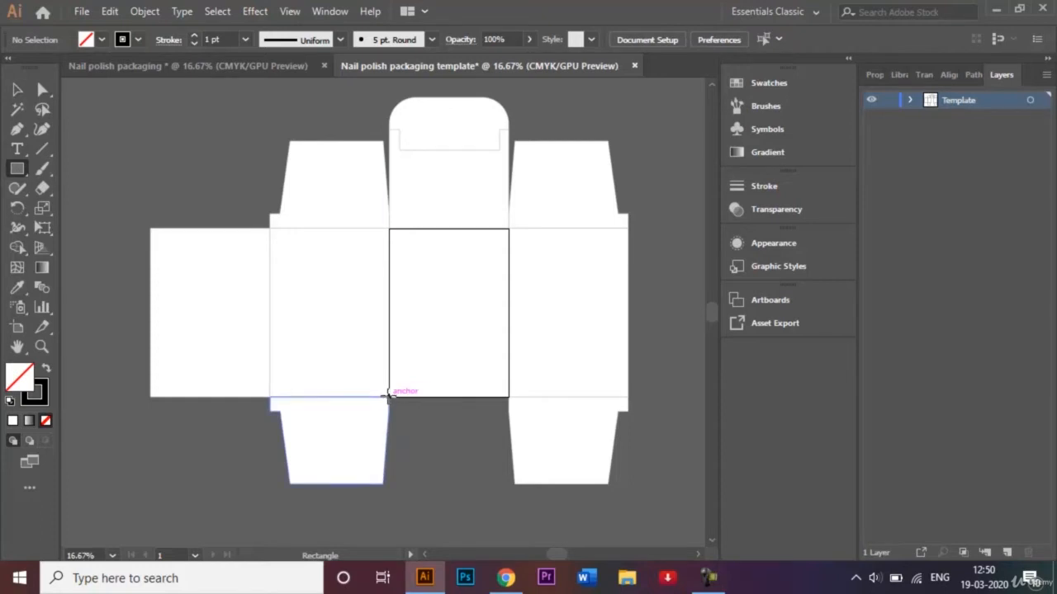
left_click_drag(390, 396, 509, 486)
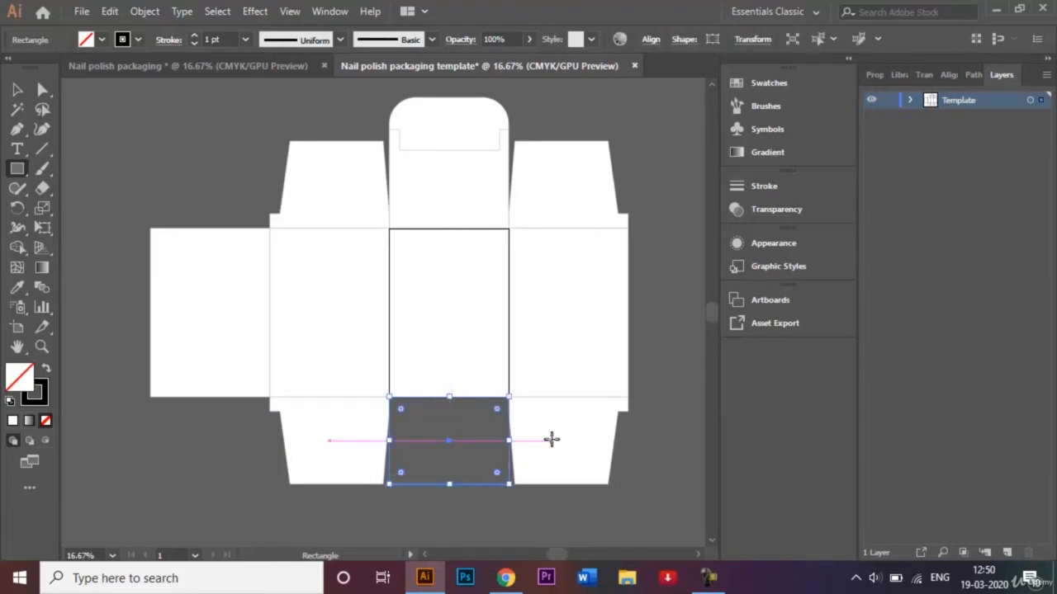
left_click(101, 40)
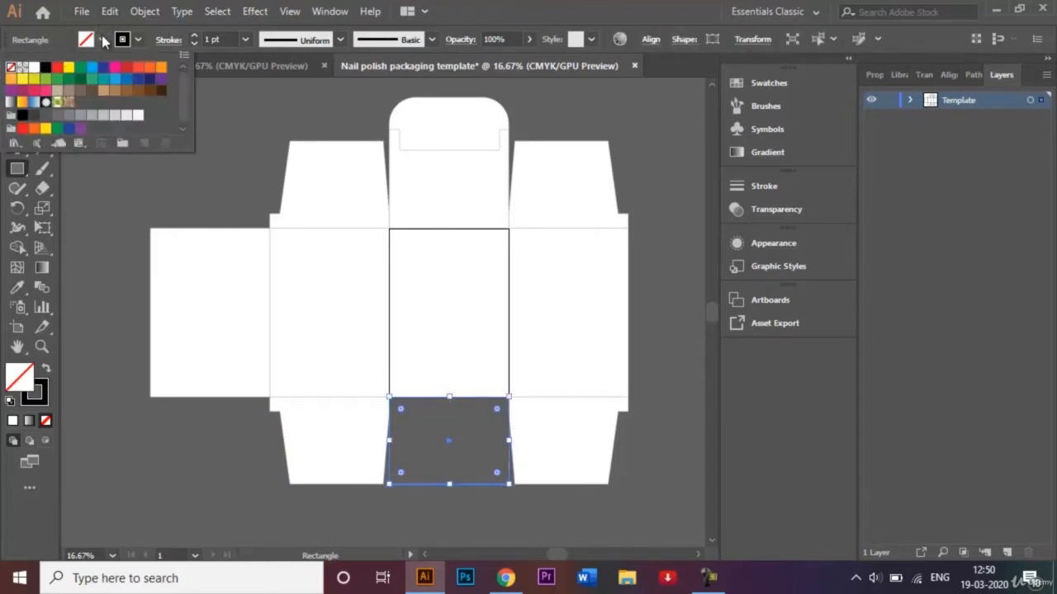
left_click(33, 69)
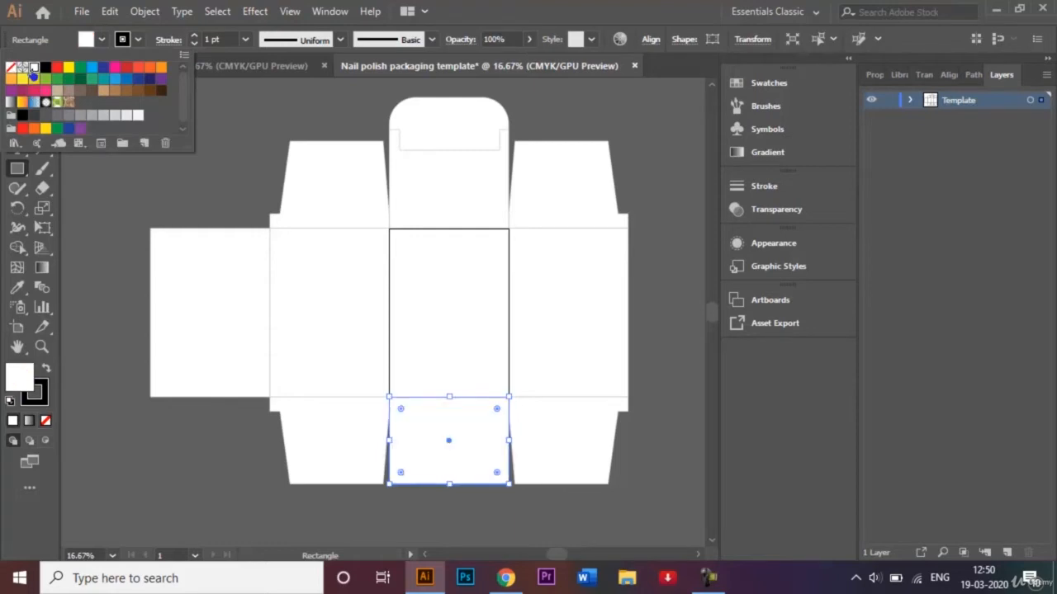
left_click(94, 359)
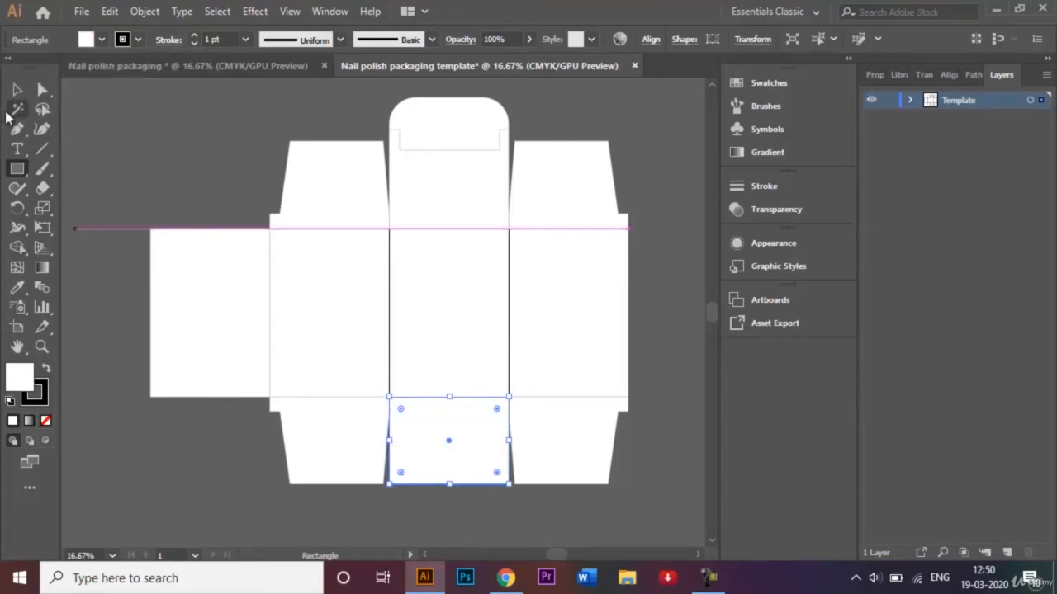
left_click(18, 89)
left_click(105, 164)
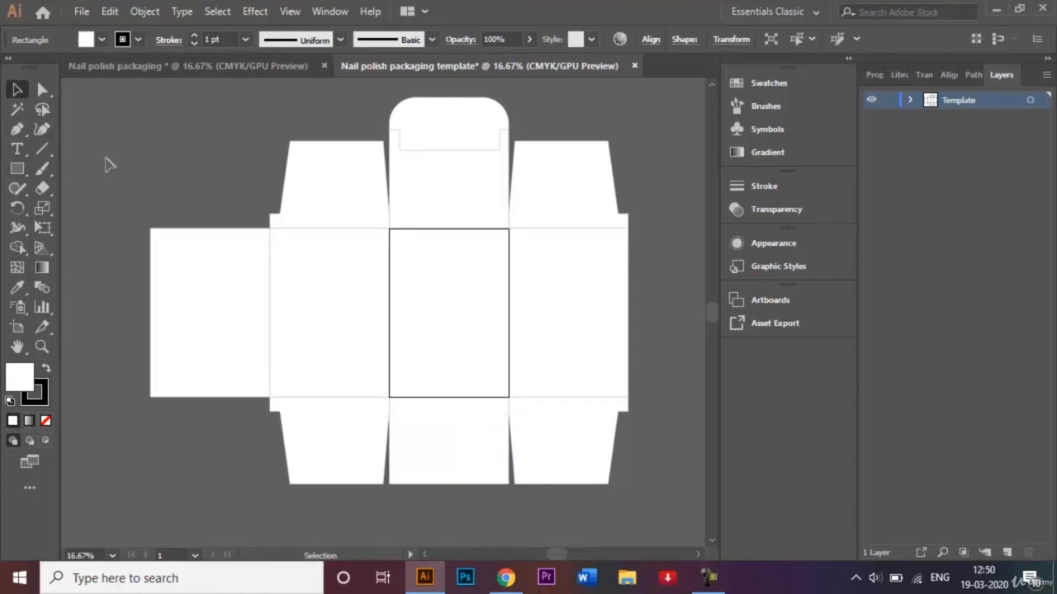
Draw a smaller rectangle centred on the third panel's bottom flap, rising from its lower edge to about half its height
left_click(17, 168)
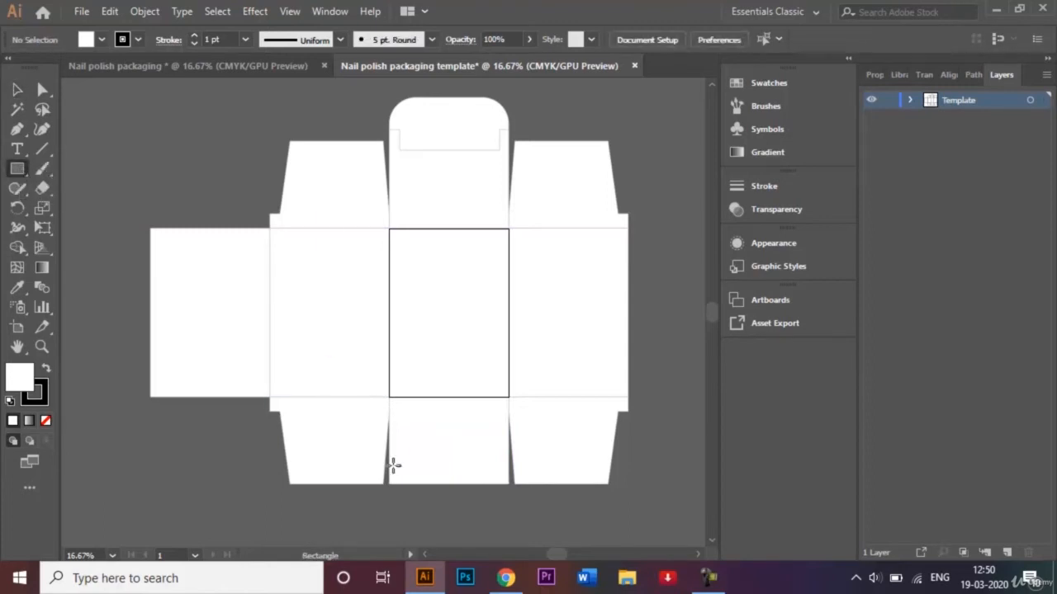
left_click_drag(414, 483, 486, 442)
left_click(17, 88)
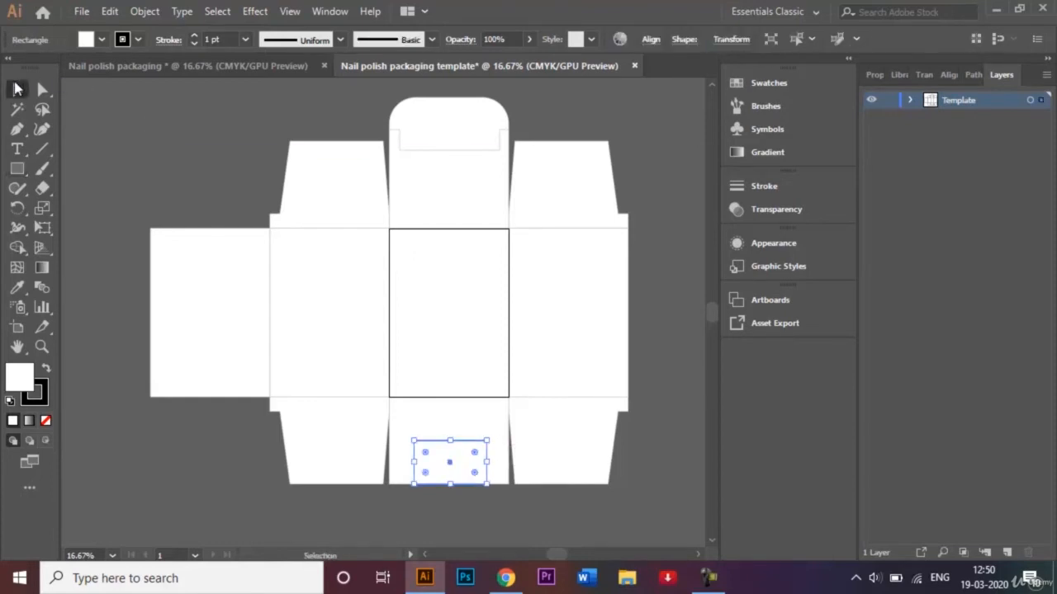
left_click(200, 168)
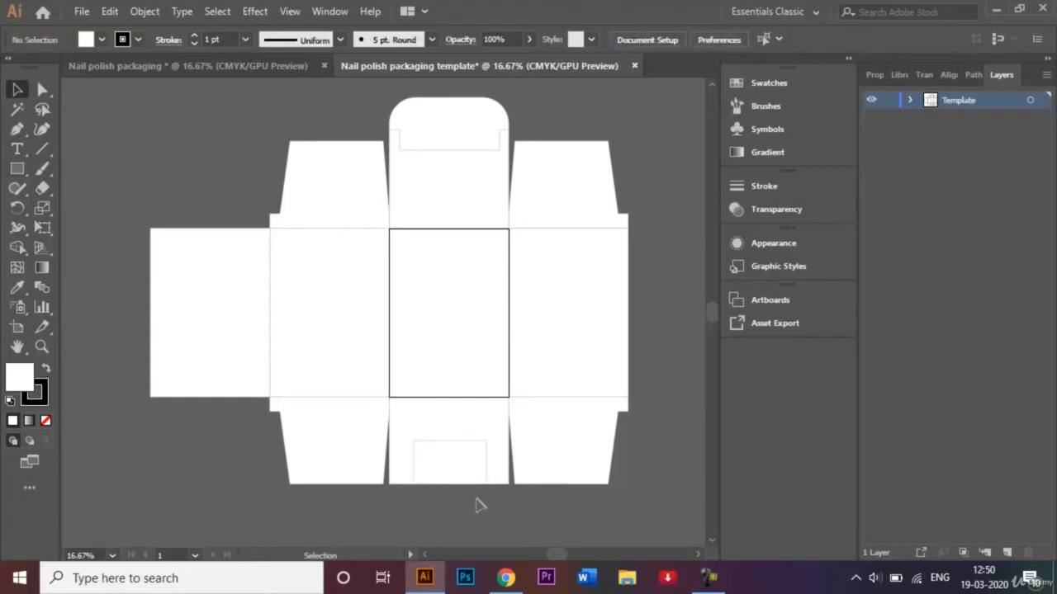
Cut the small rectangle out of the third panel's bottom flap with the Shape Builder, leaving a notch in its lower edge
left_click(434, 426)
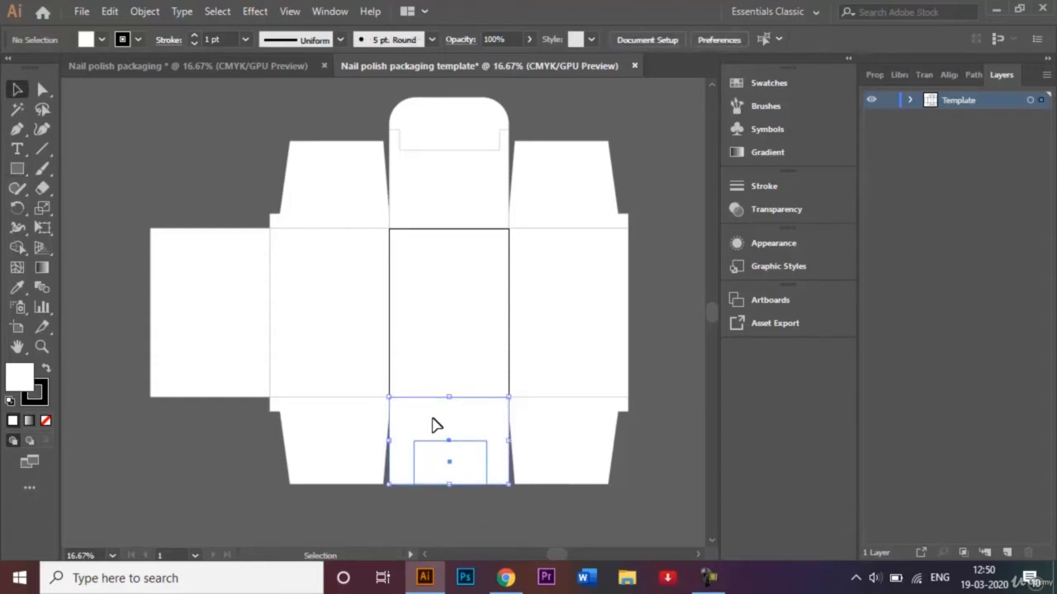
left_click(17, 249)
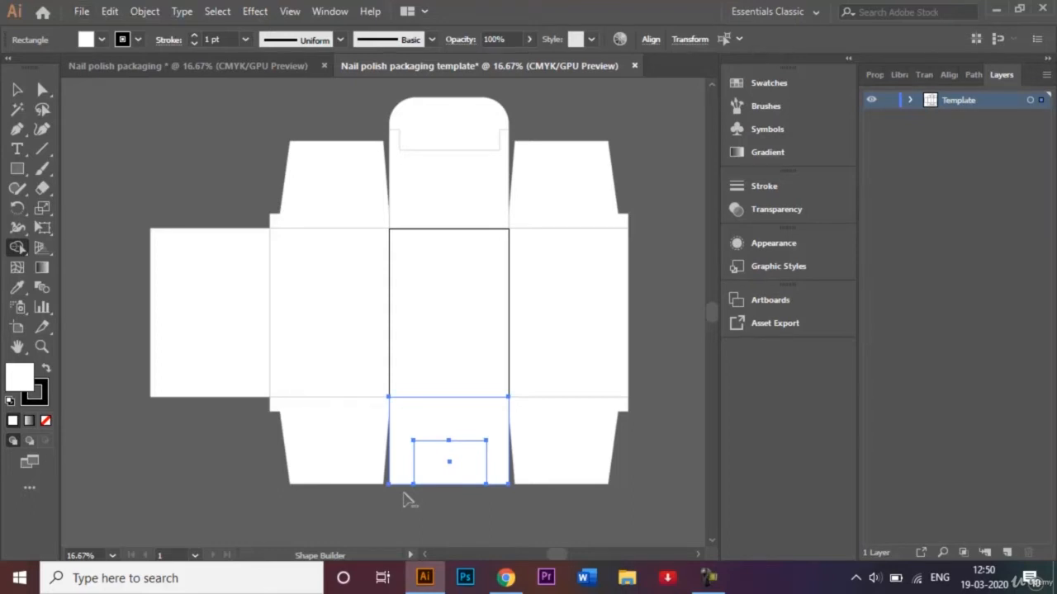
left_click(453, 478, "alt")
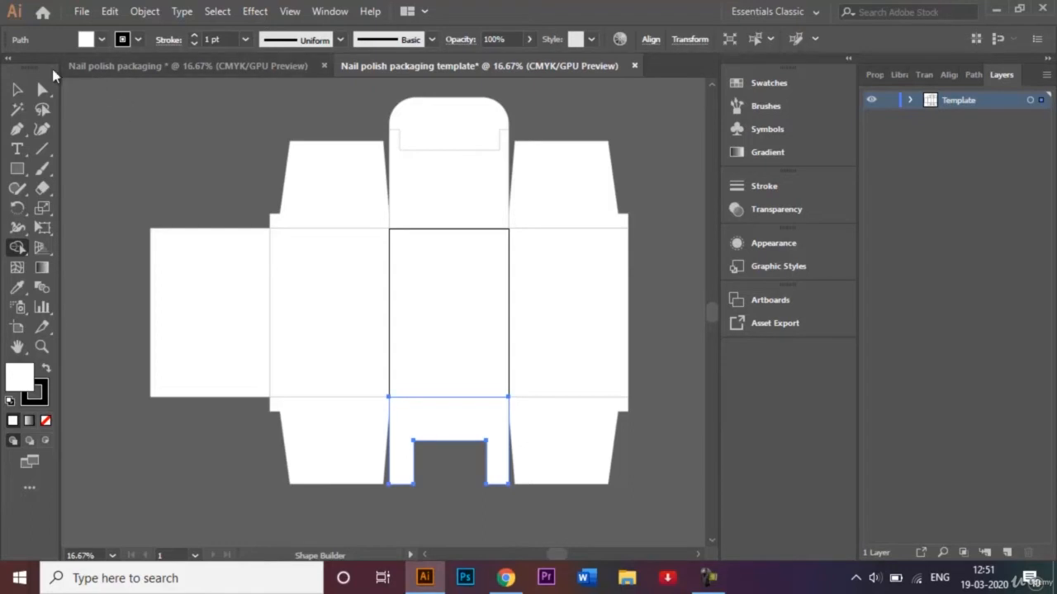
Following the finished packaging, draw a bottom flap rectangle under the first panel, full panel width and slightly shorter than the neighbouring flaps
left_click(17, 90)
left_click(207, 149)
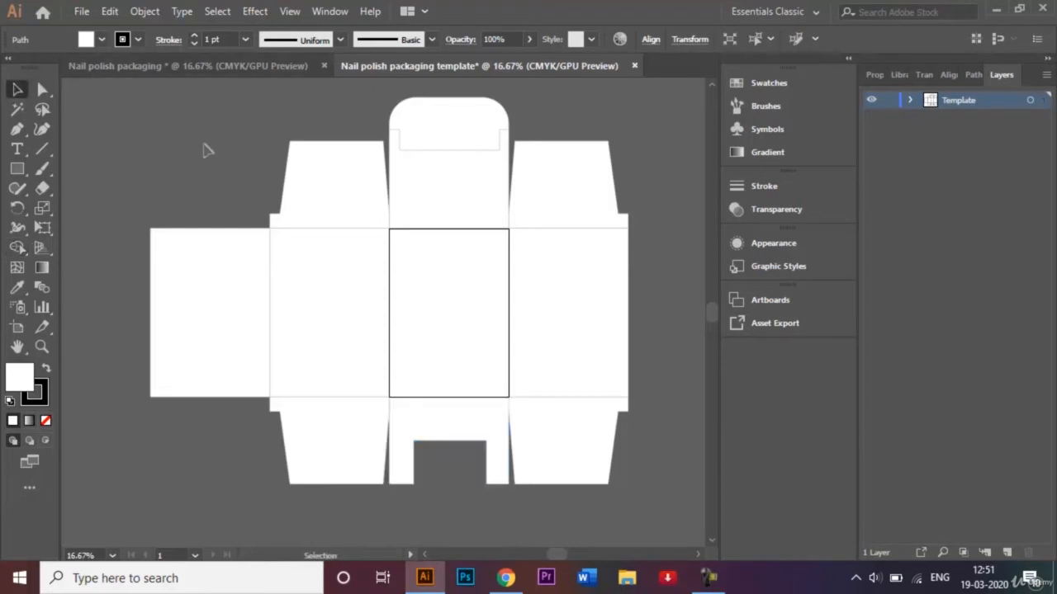
left_click(217, 68)
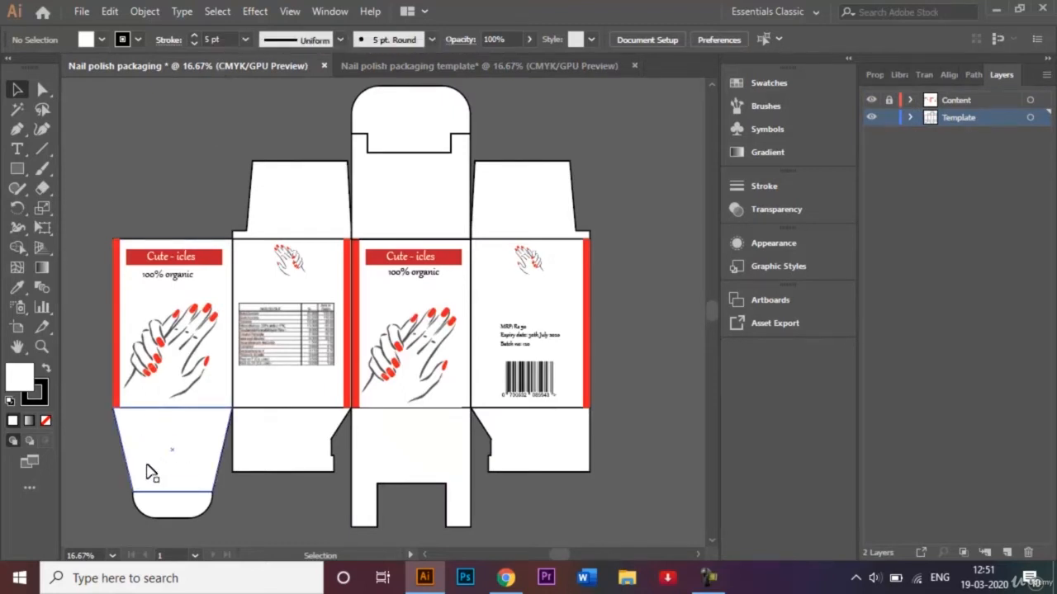
left_click(366, 65)
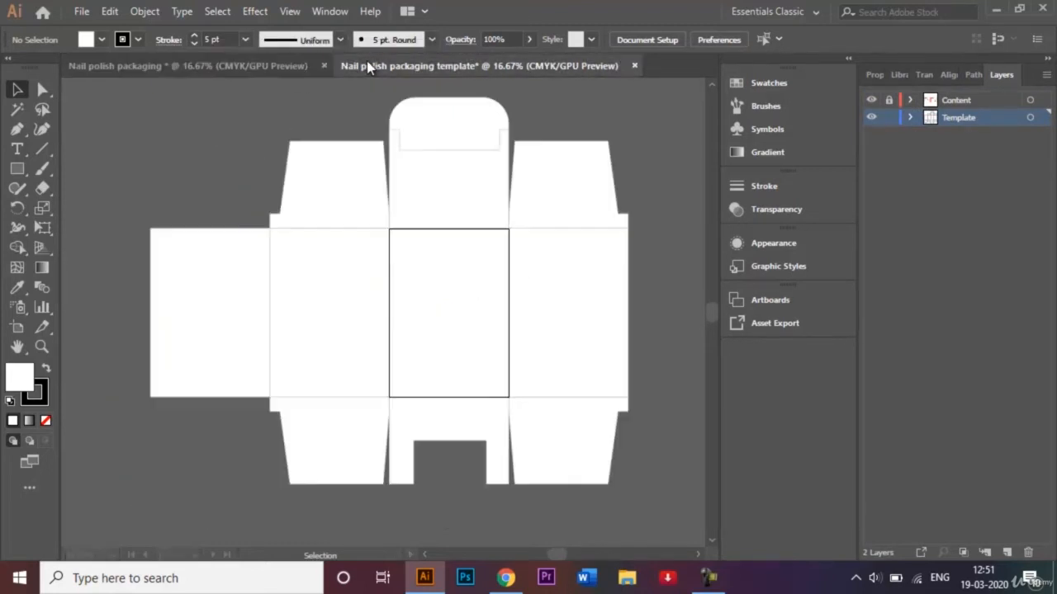
left_click(17, 168)
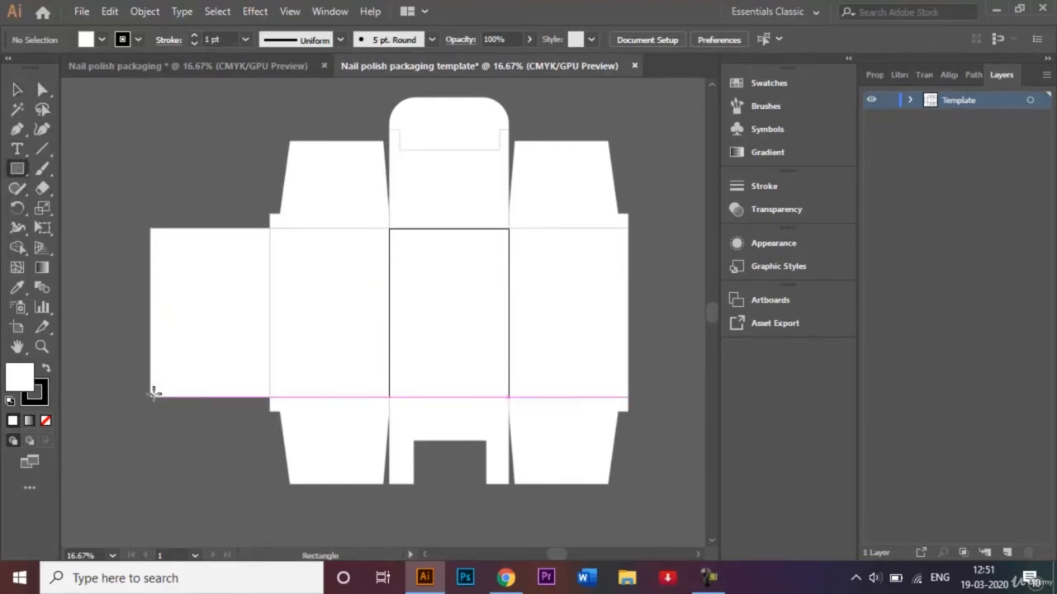
left_click_drag(151, 396, 270, 465)
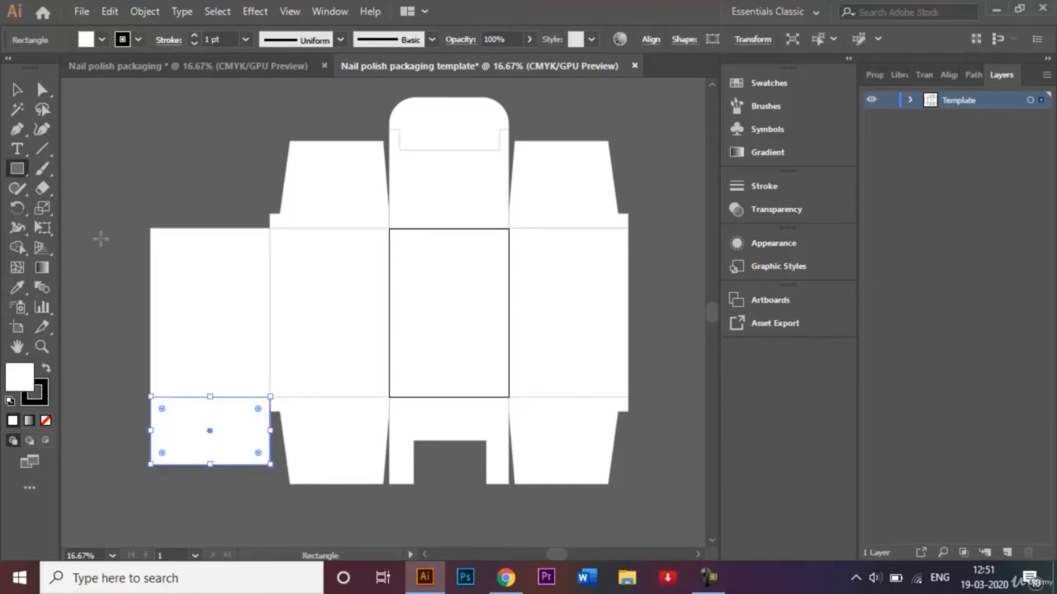
Shift the lower-left corner of the first panel's bottom flap inwards so its left edge slants
left_click(40, 91)
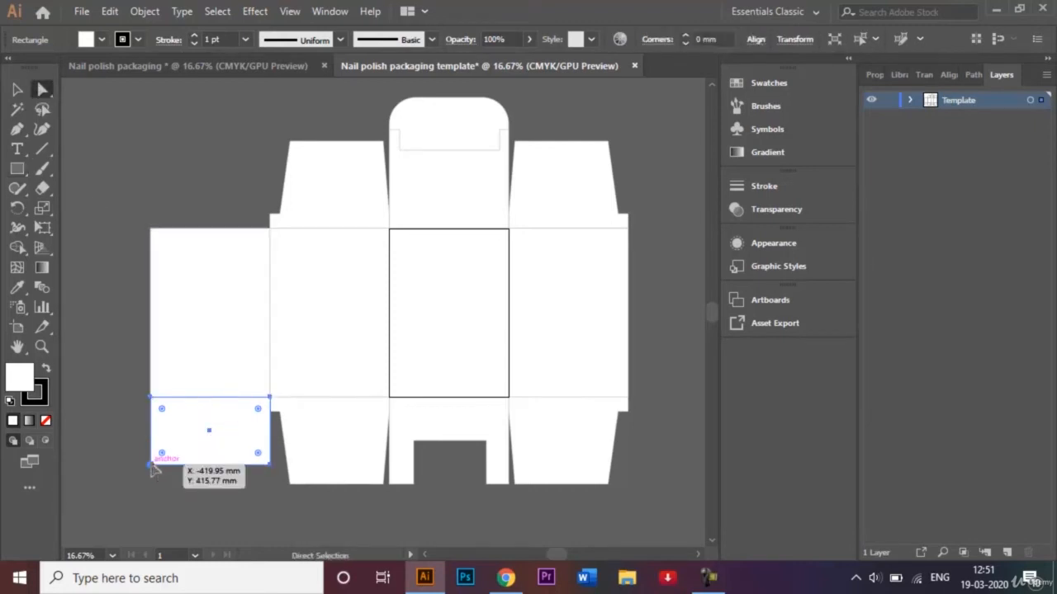
left_click(151, 465)
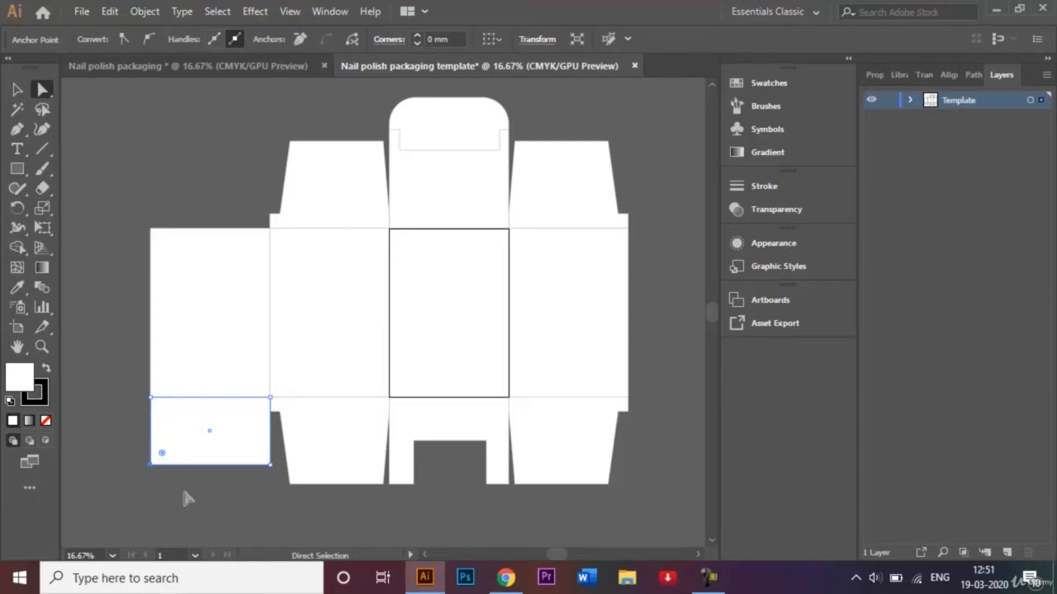
key("ctrl")
key("Right")
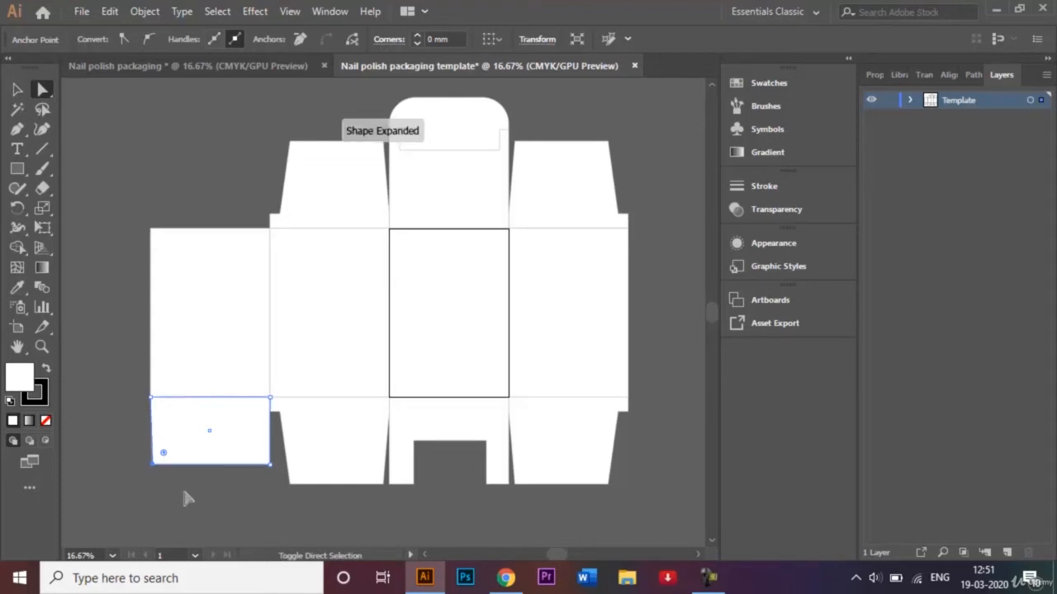
key("Right")
key("Right")
key("Right")
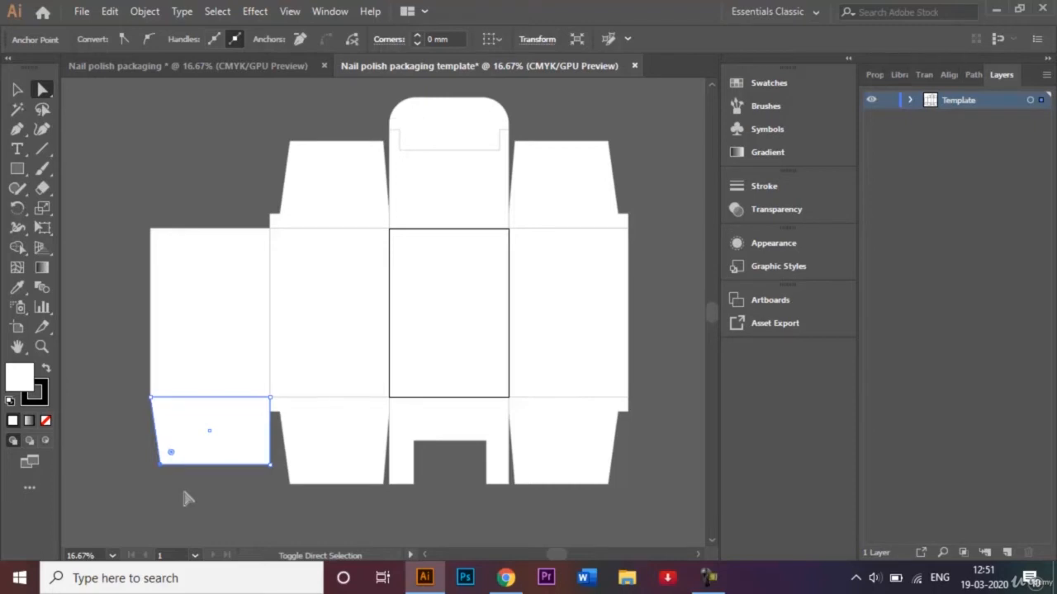
key("Right")
key("Right")
key("Right")
key("Right")
key("Right")
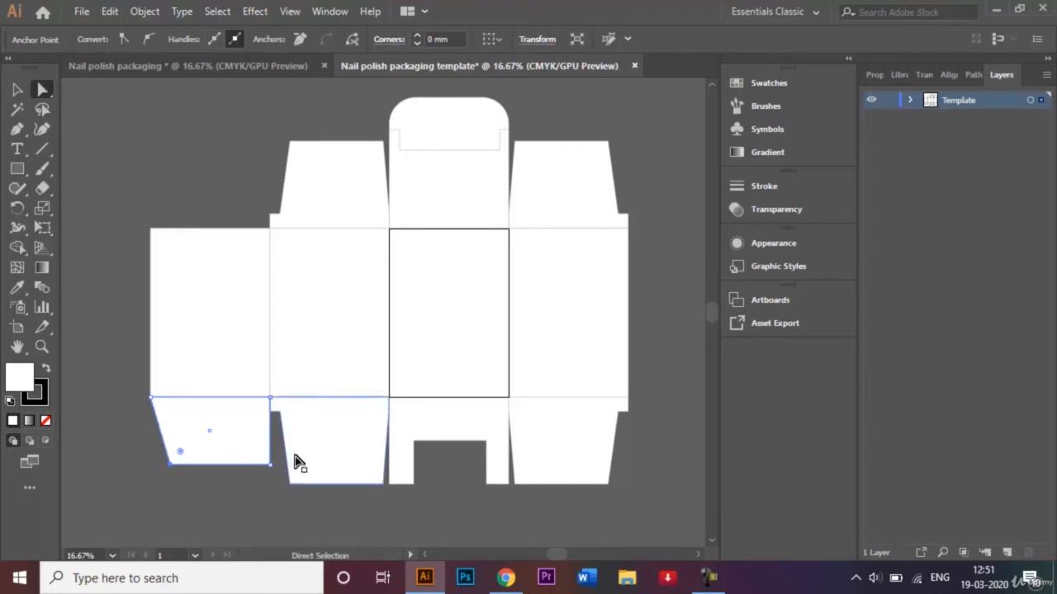
Shift the lower-right corner of the first panel's bottom flap inwards by the same amount, forming a symmetrical trapezoid
left_click(270, 466)
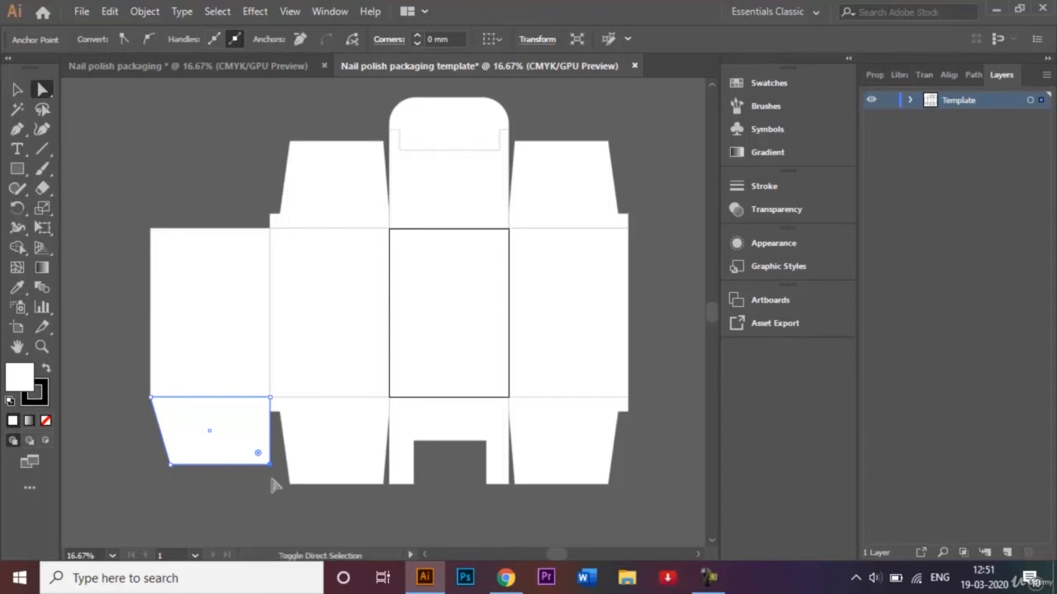
key("Left")
key("Left")
key("Left")
key("Left")
key("Left")
key("Left")
key("Left")
key("Left")
key("Left")
key("Left")
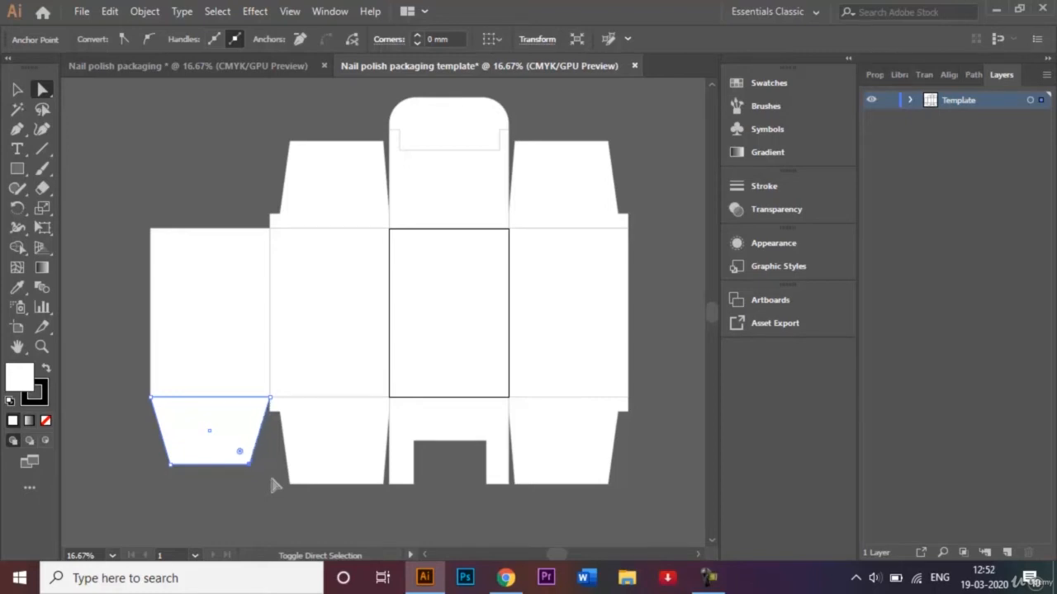
left_click(16, 92)
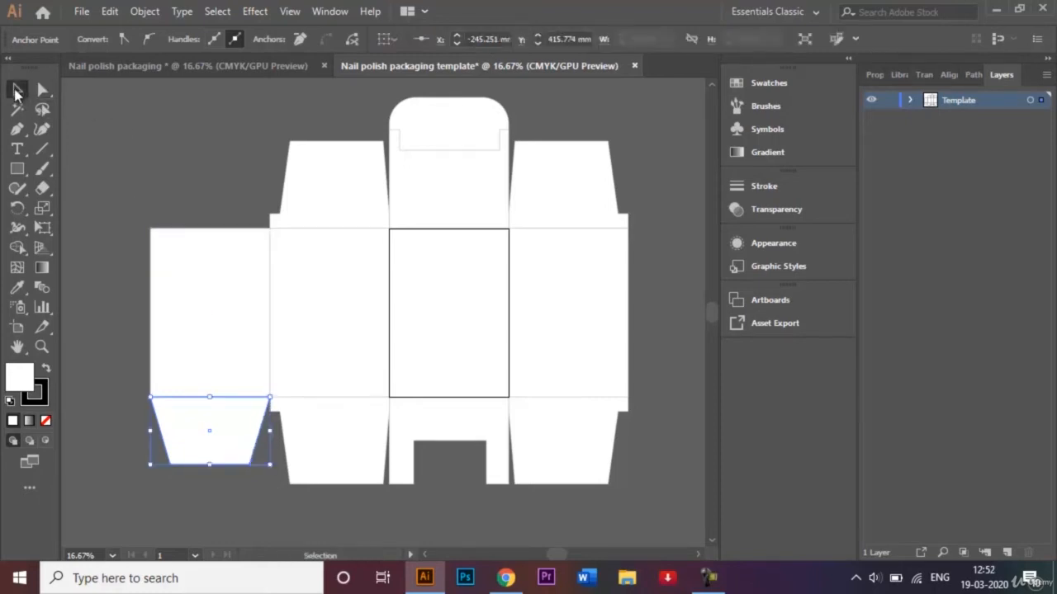
left_click(98, 114)
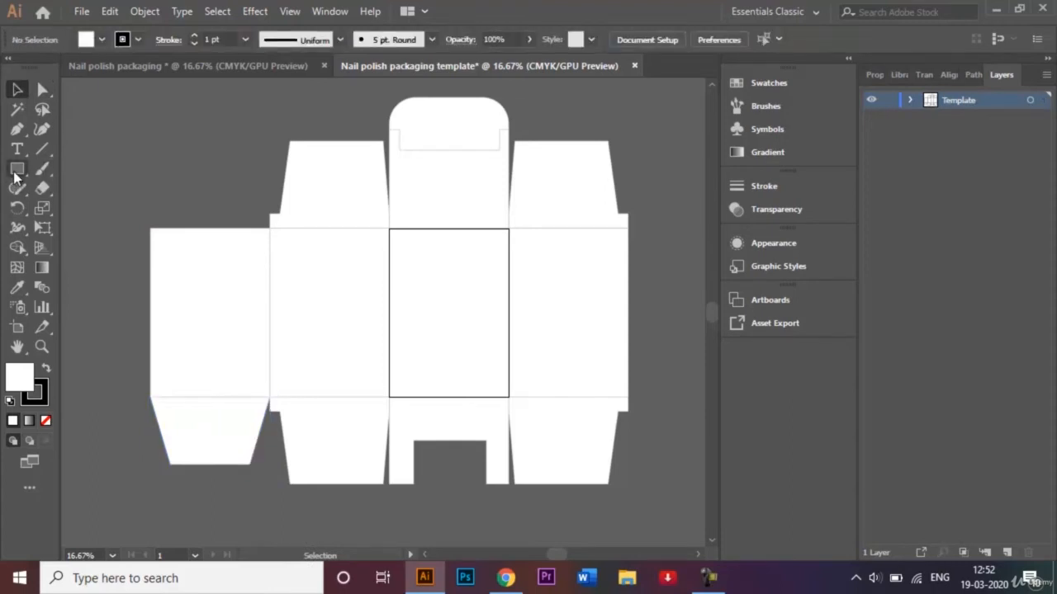
Draw a tuck tab rectangle about 137 by 34 mm directly below the trapezoid flap, matching the width of its lower edge
left_click(17, 169)
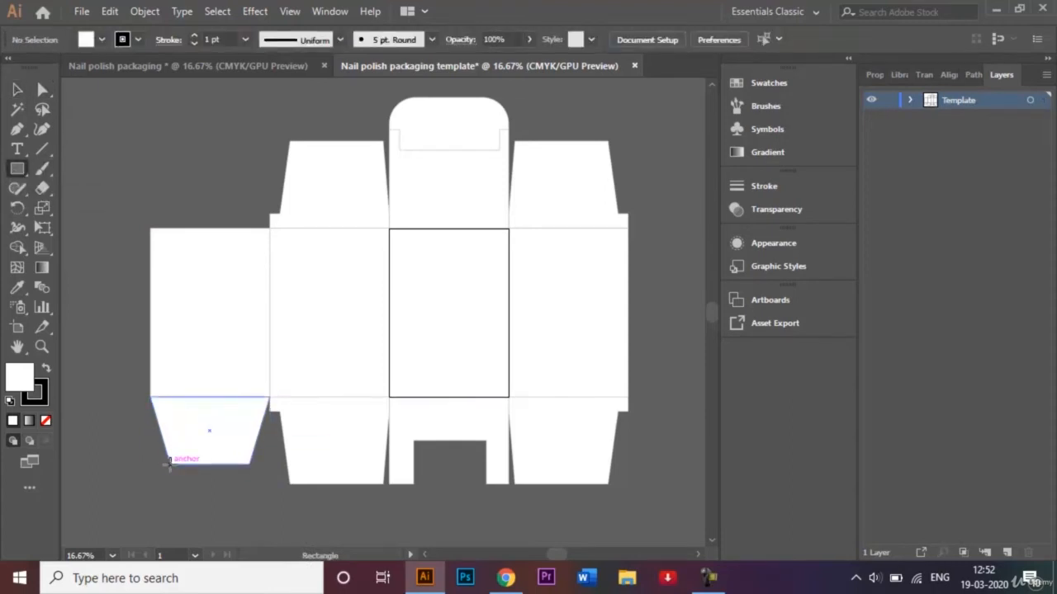
left_click_drag(168, 463, 248, 485)
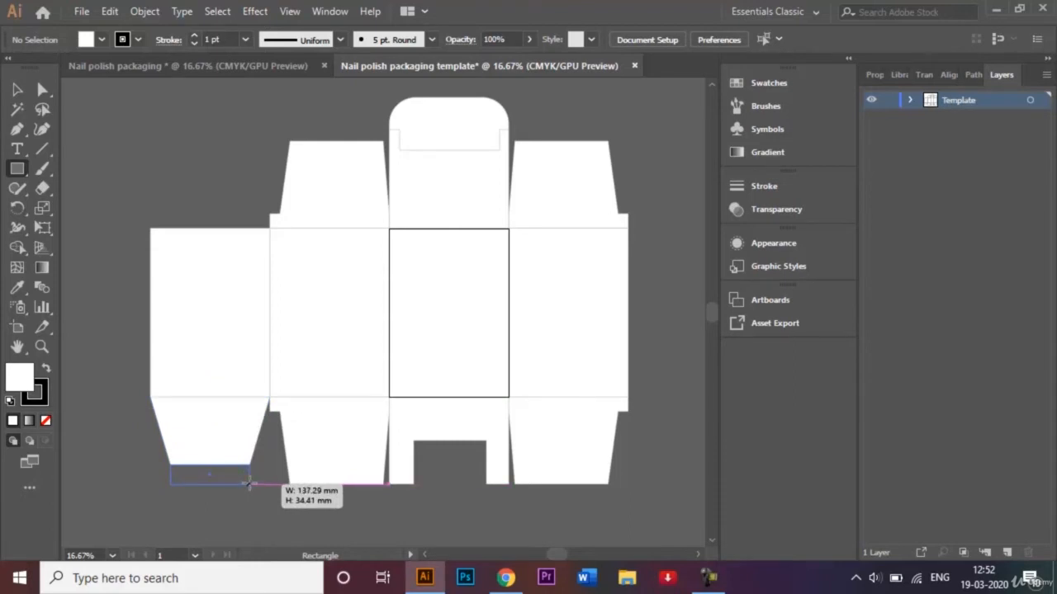
left_click_drag(248, 484, 248, 484)
Round the two lower corners of the tuck tab under the first panel to a radius of about 34 mm
left_click(43, 90)
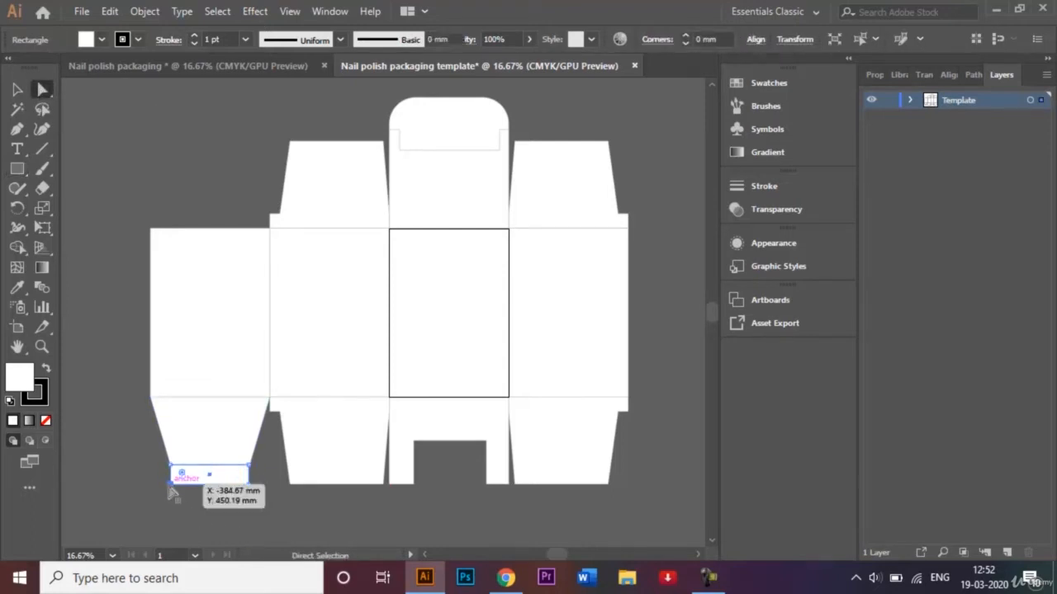
left_click(170, 486)
left_click(248, 484, "shift")
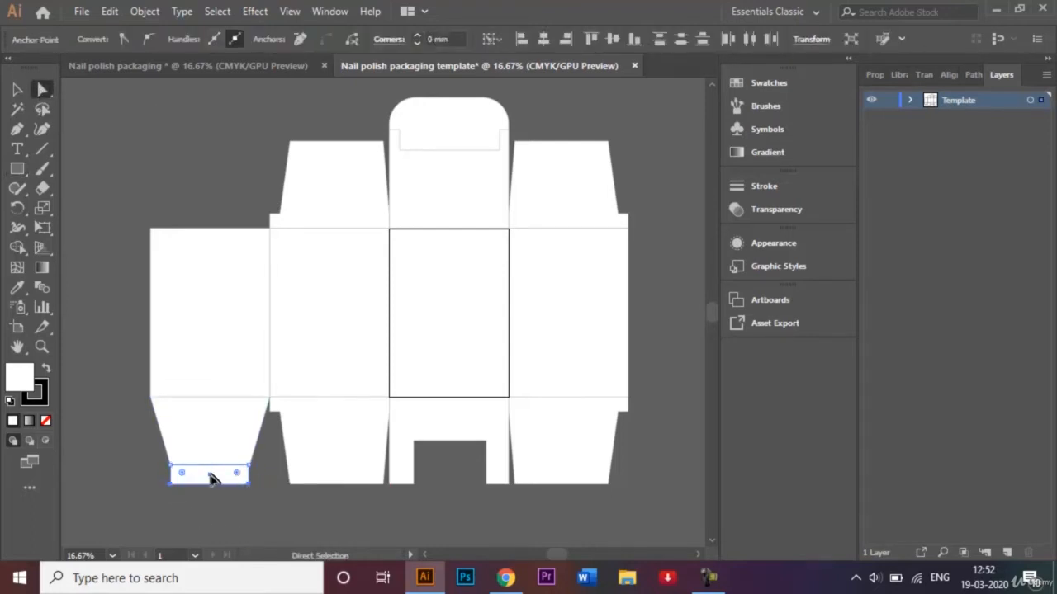
left_click_drag(182, 477, 196, 457)
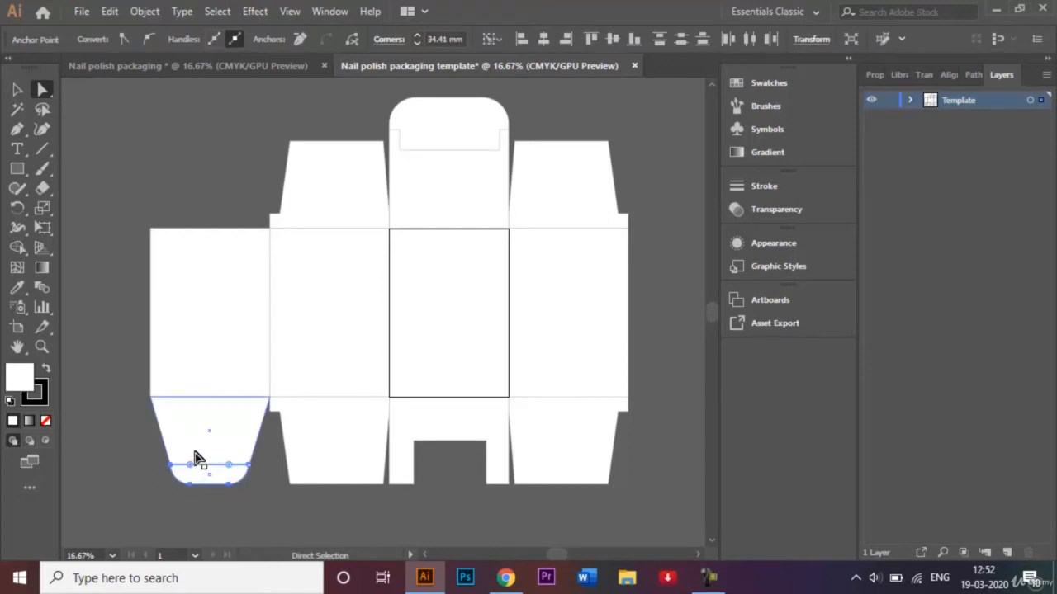
left_click(17, 90)
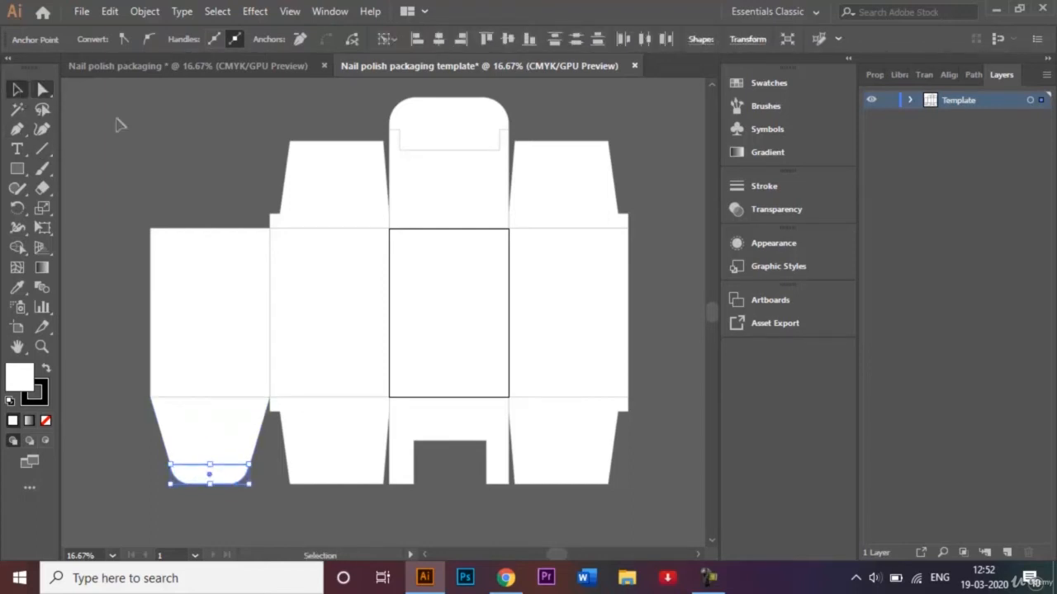
left_click(156, 136)
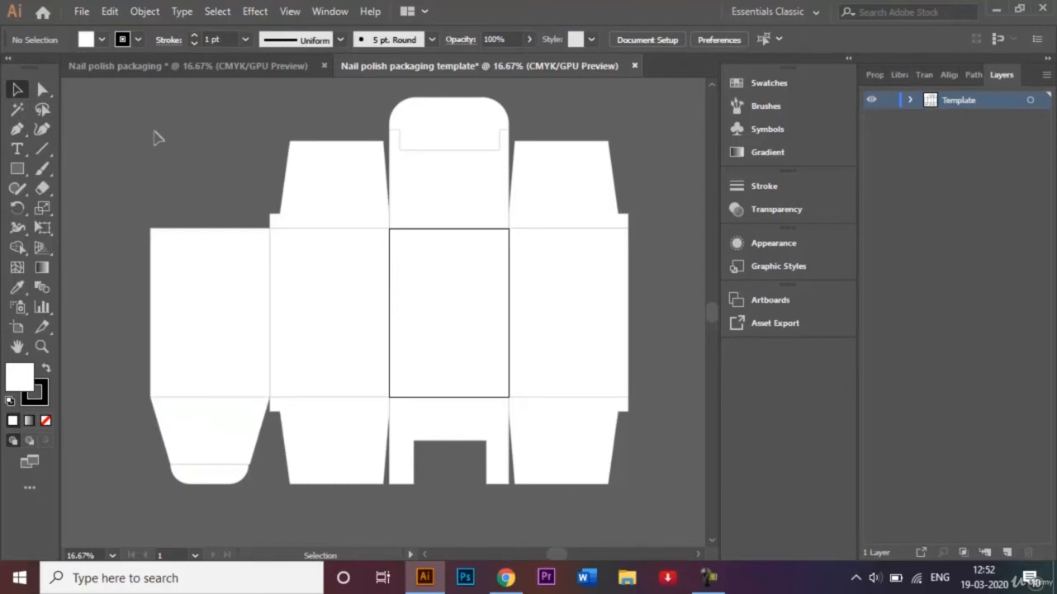
Stretch the third panel's notched bottom flap downwards so its lower edge extends past the neighbouring flaps
left_click(469, 468)
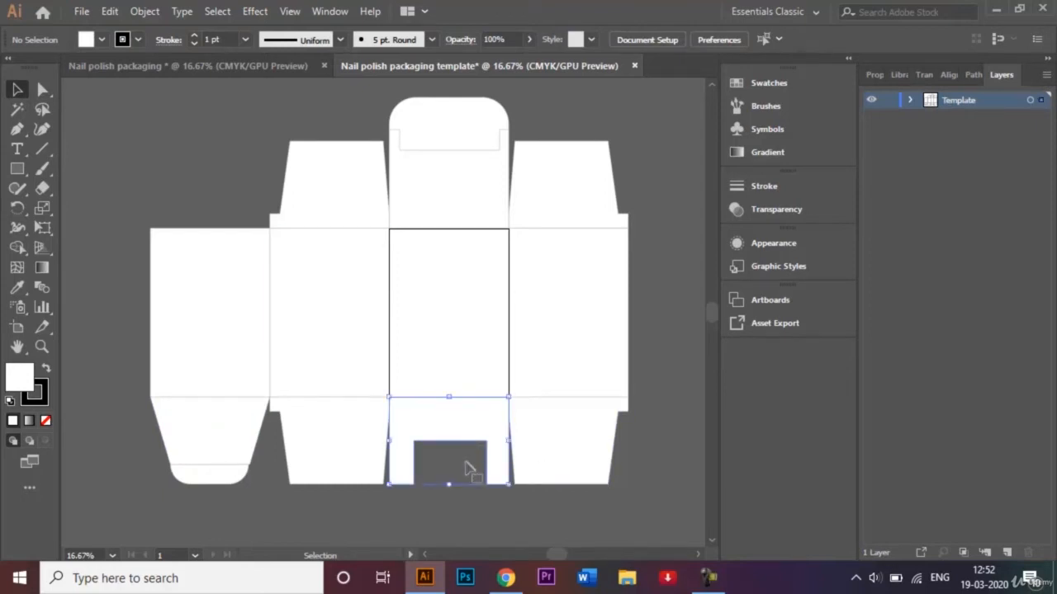
left_click_drag(449, 484, 448, 525)
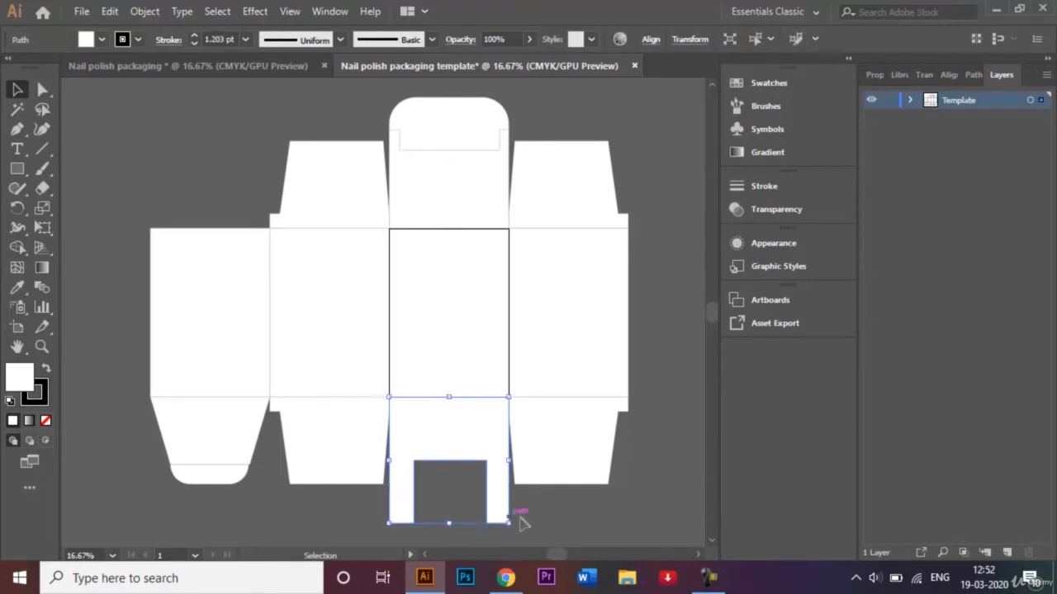
left_click(583, 529)
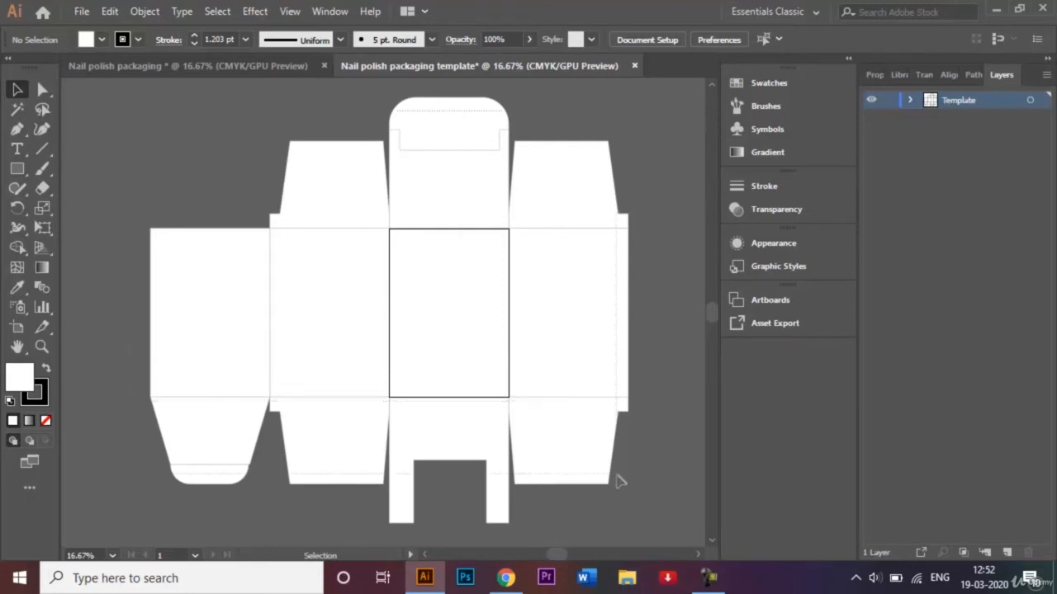
Set the stroke weight of the whole template's artwork to 5 pt
key("ctrl+a")
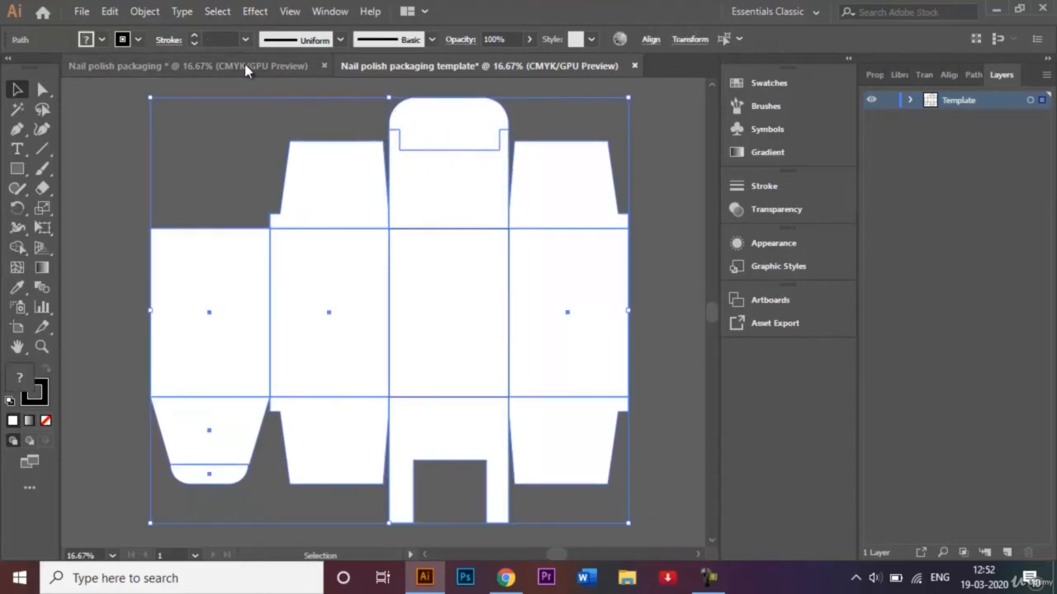
left_click(245, 40)
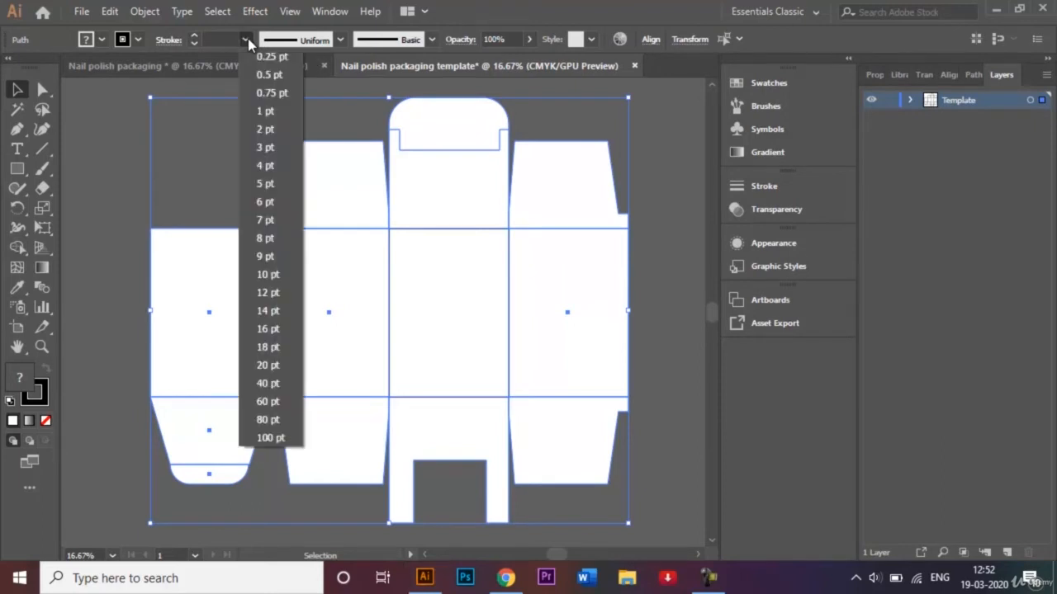
left_click(273, 181)
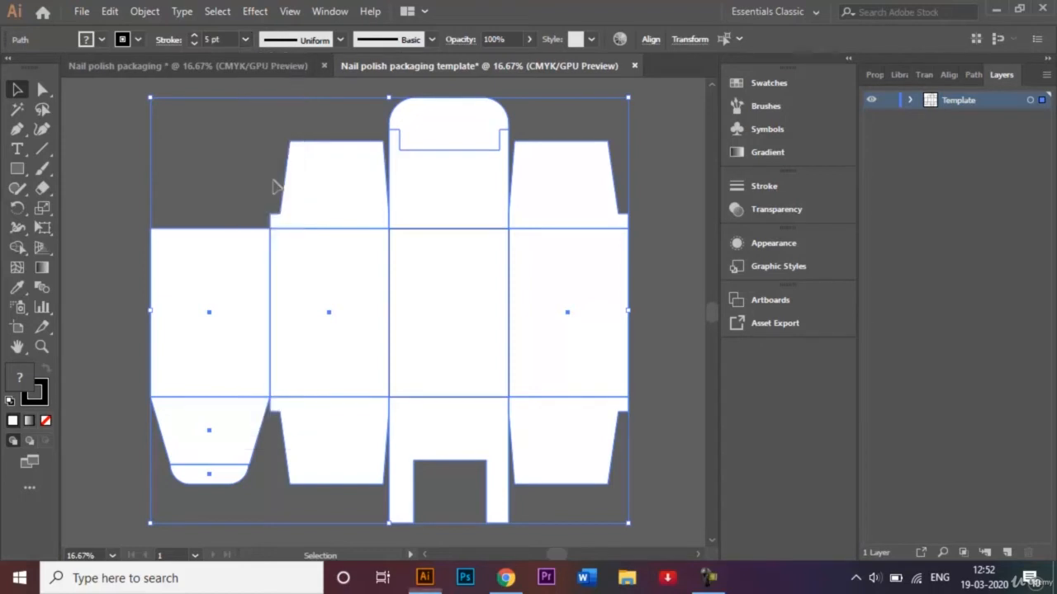
left_click(199, 157)
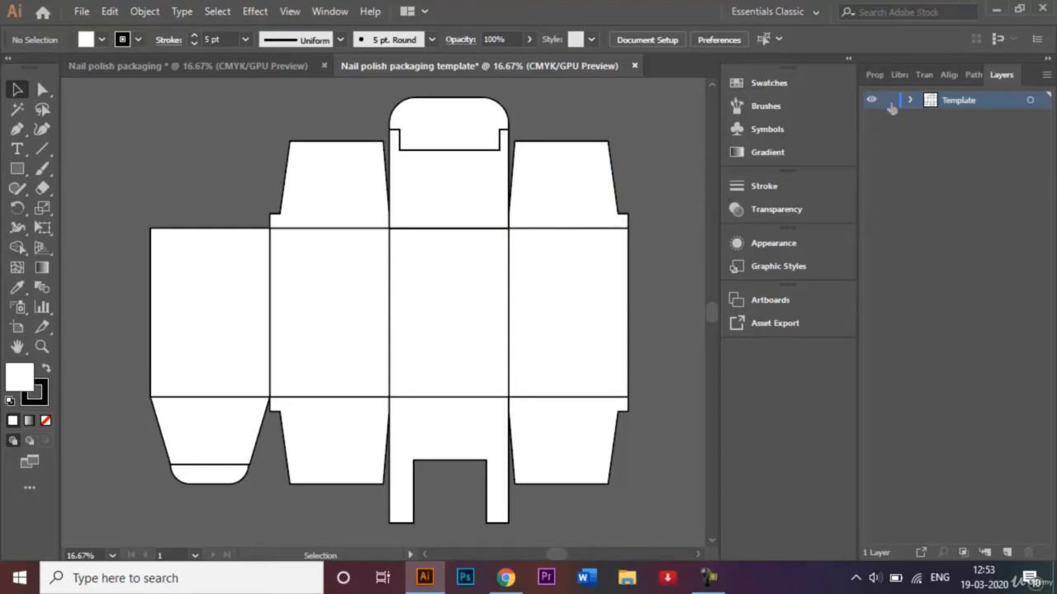
Lock the Template layer and add a new layer above it named Content
left_click(1008, 553)
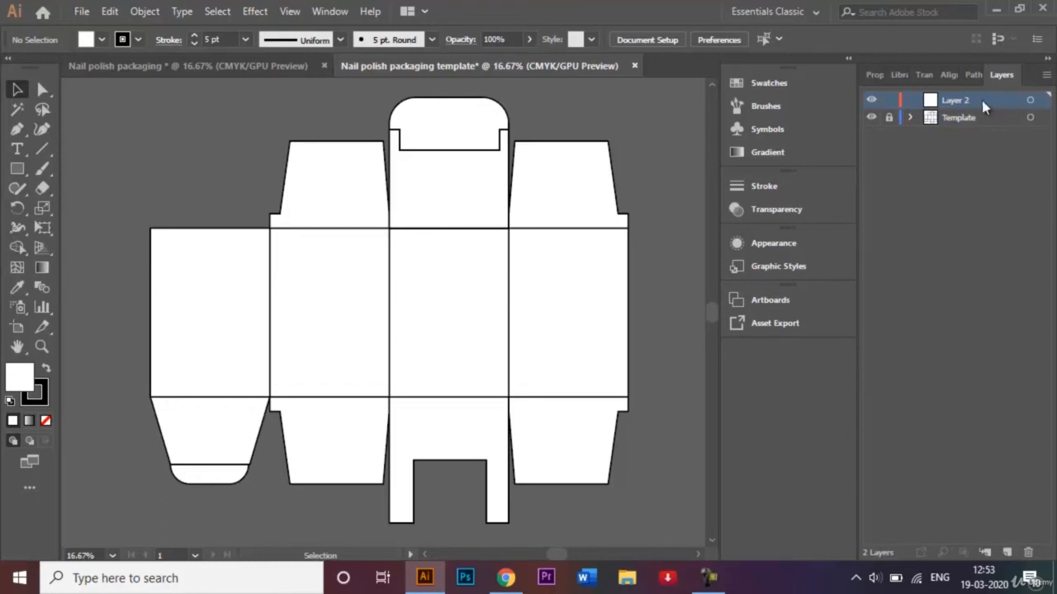
key("BackSpace")
key("Return")
Compare the blank template with the finished nail polish packaging to see its artwork and layout
left_click(288, 65)
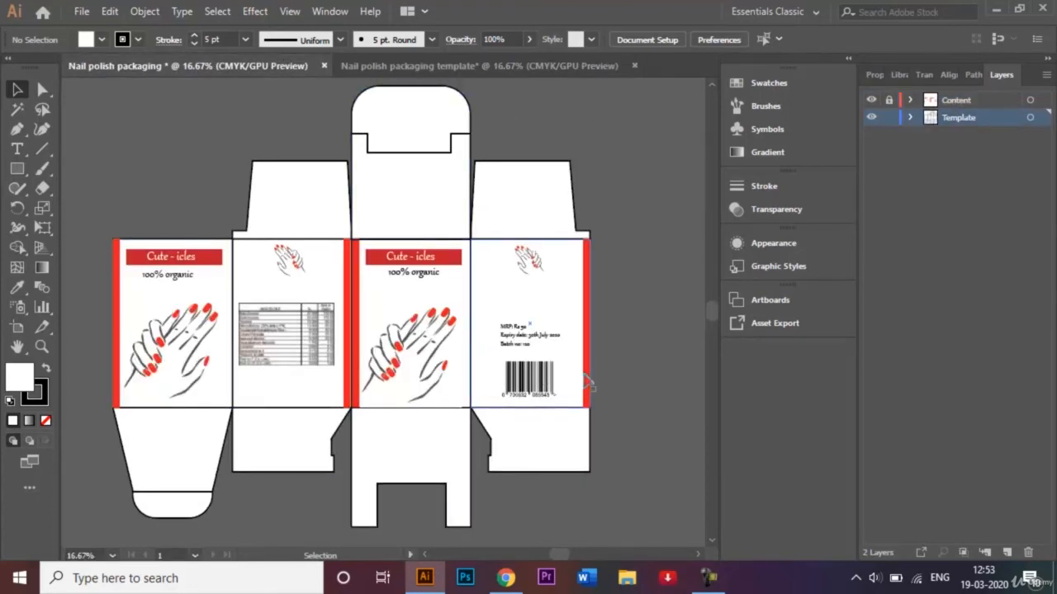
left_click(413, 67)
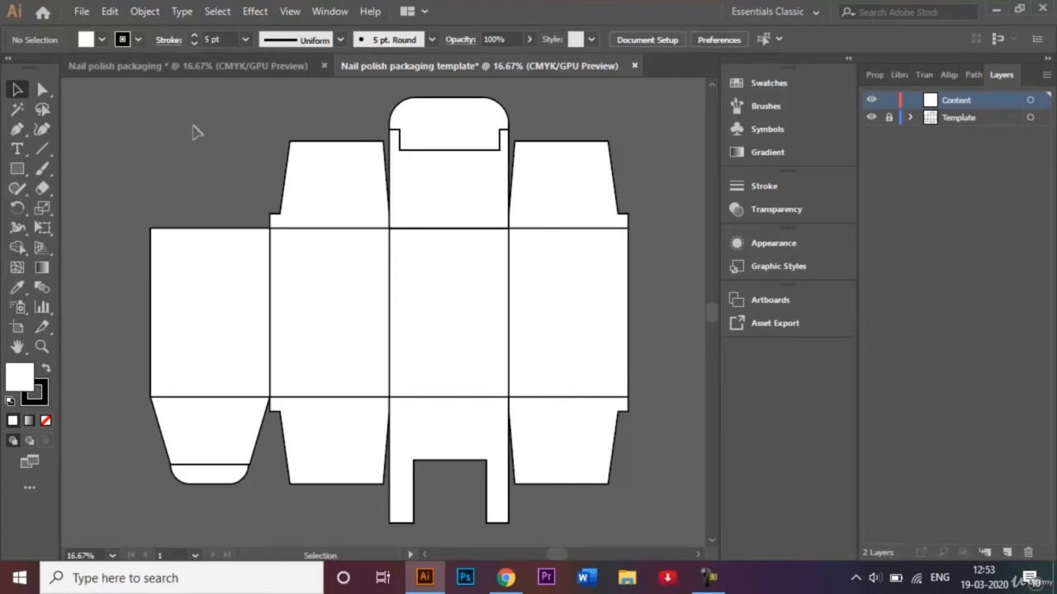
left_click(195, 65)
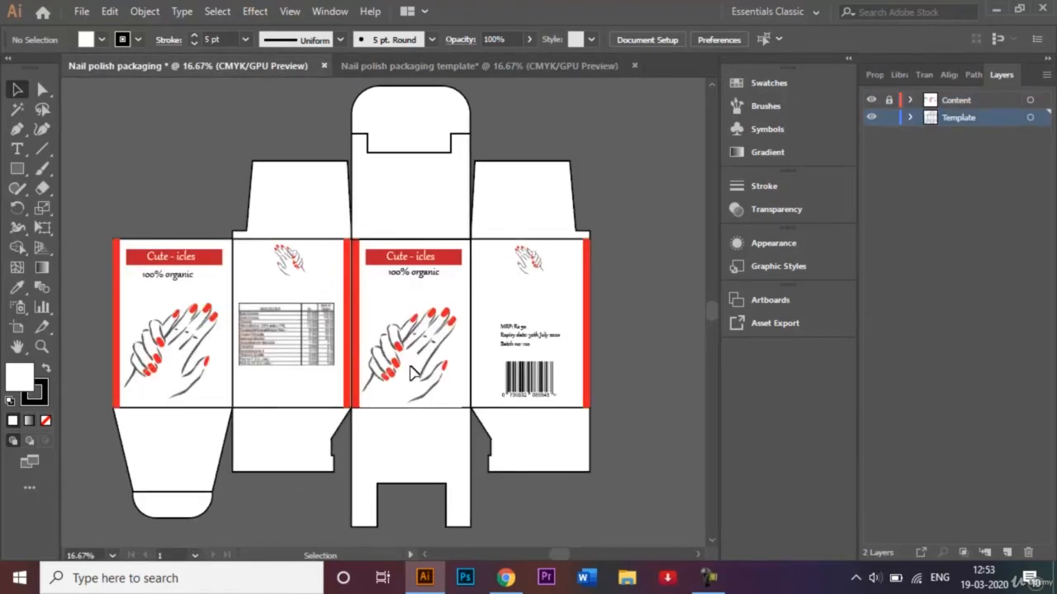
left_click(477, 66)
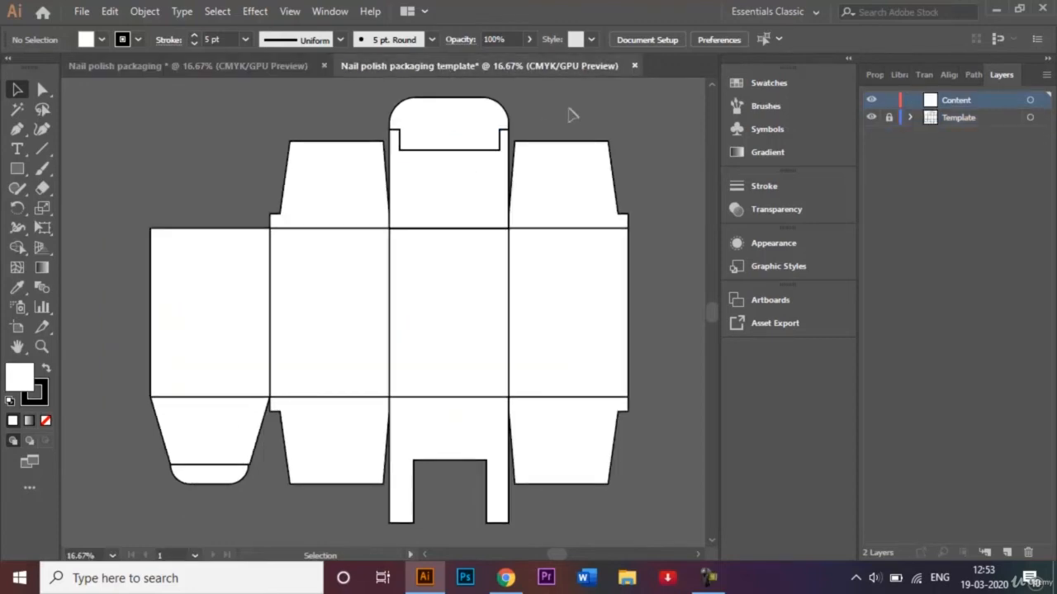
Open Hand vector.jpg from the Reference Images - Video Recording folder as a separate document
key("ctrl")
key("ctrl+o")
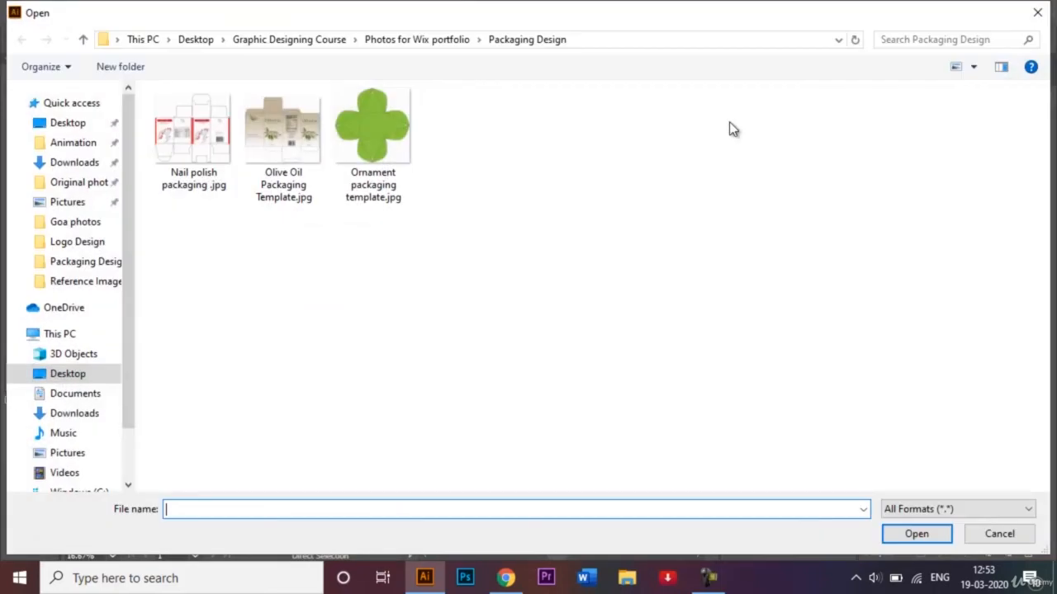
left_click(89, 283)
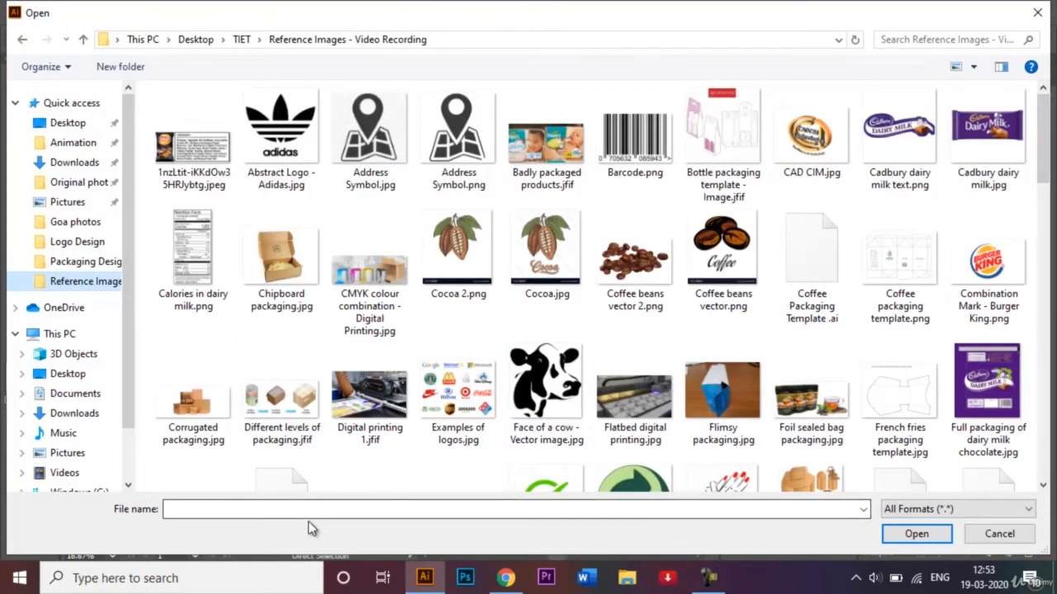
left_click(299, 510)
type("Hand")
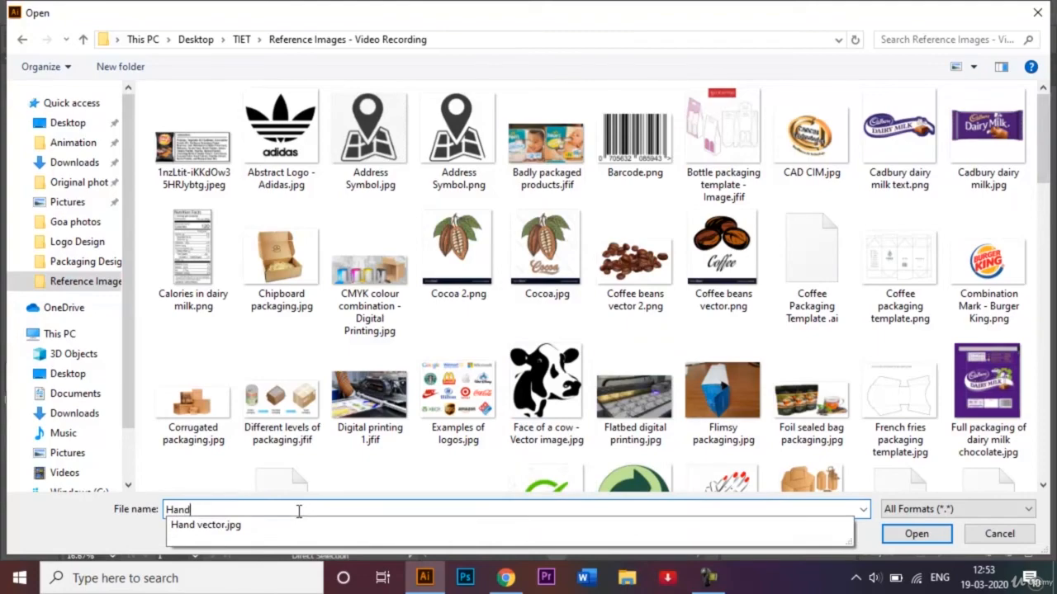
key("Down")
key("Return")
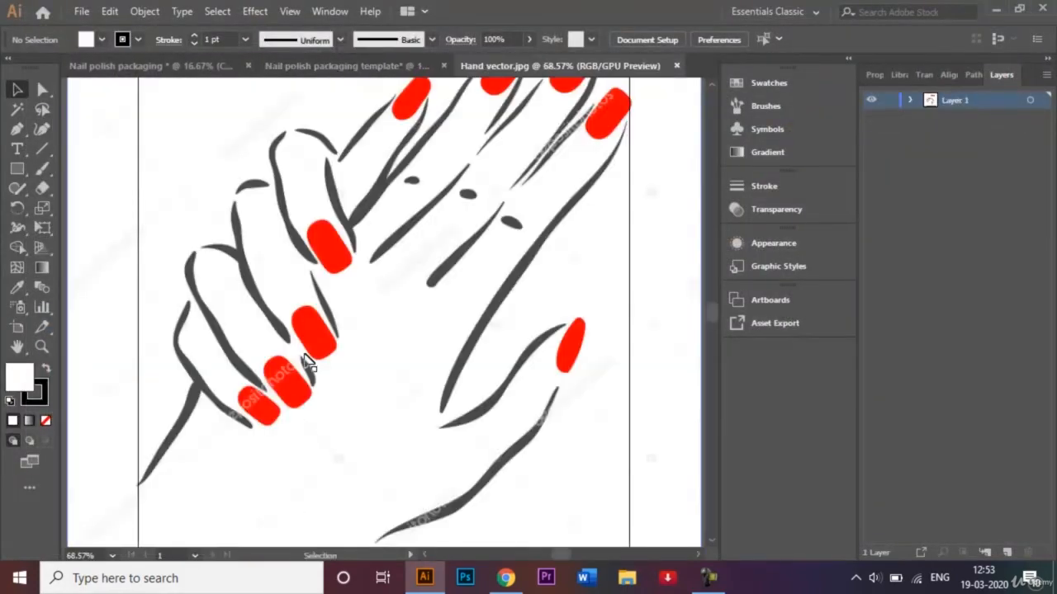
key("ctrl+0")
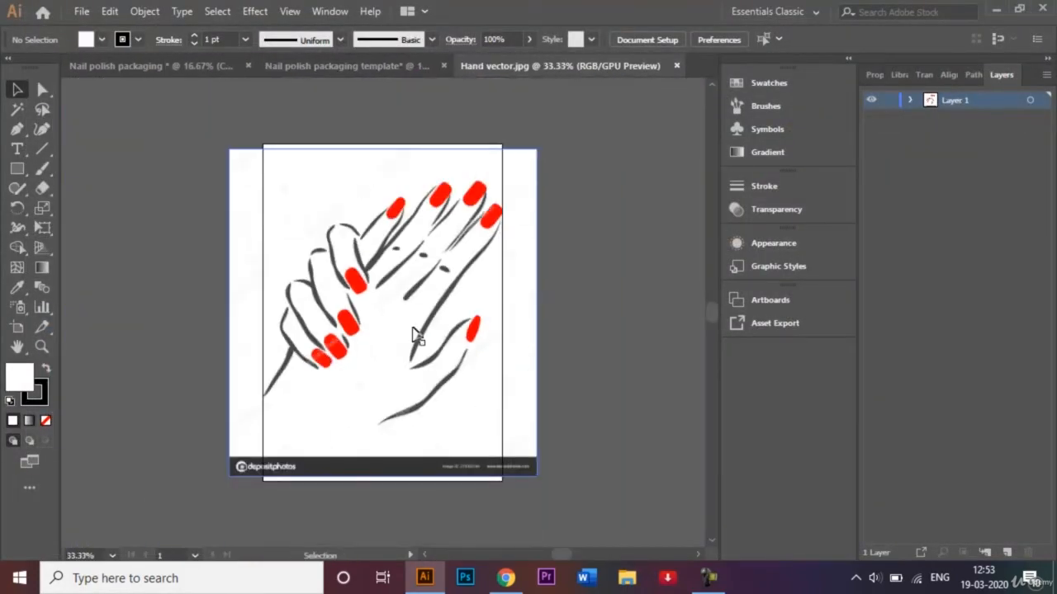
Crop the hand image to about 226 x 228 mm around the hands, cutting off the depositphotos footer
left_click(521, 157)
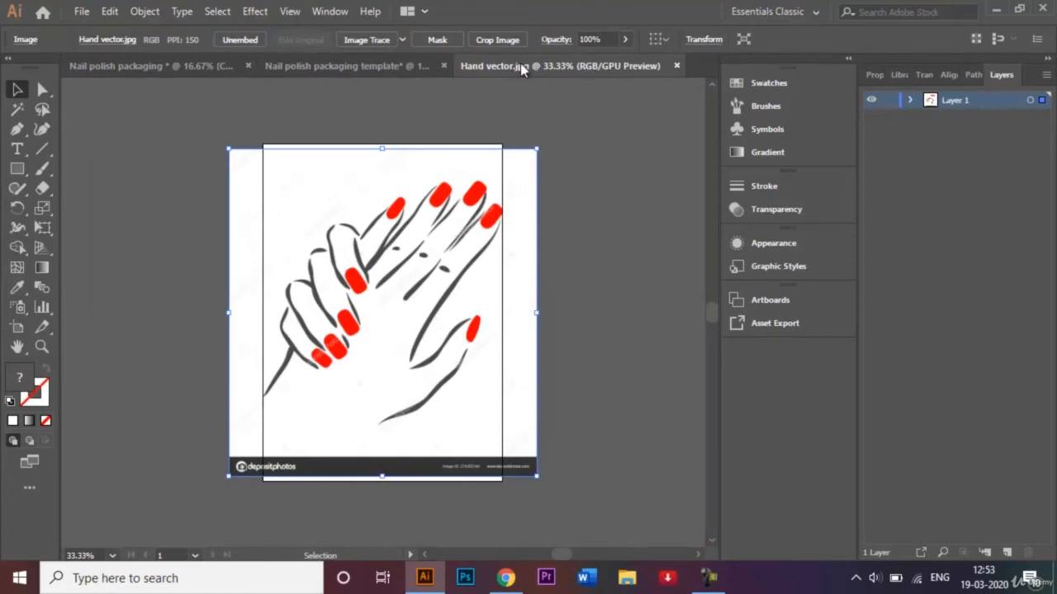
left_click(501, 40)
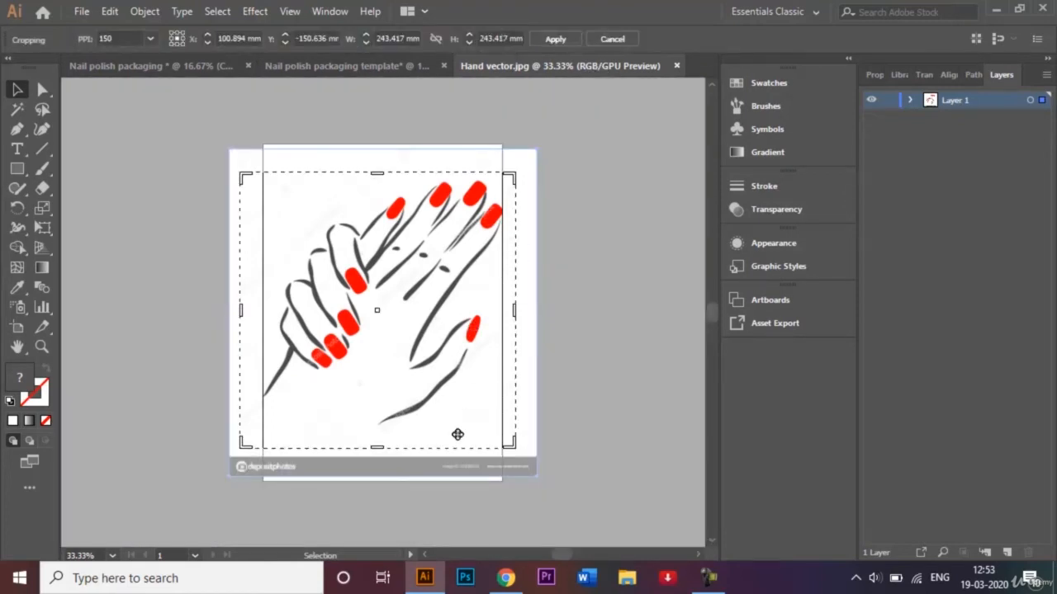
left_click_drag(379, 449, 378, 430)
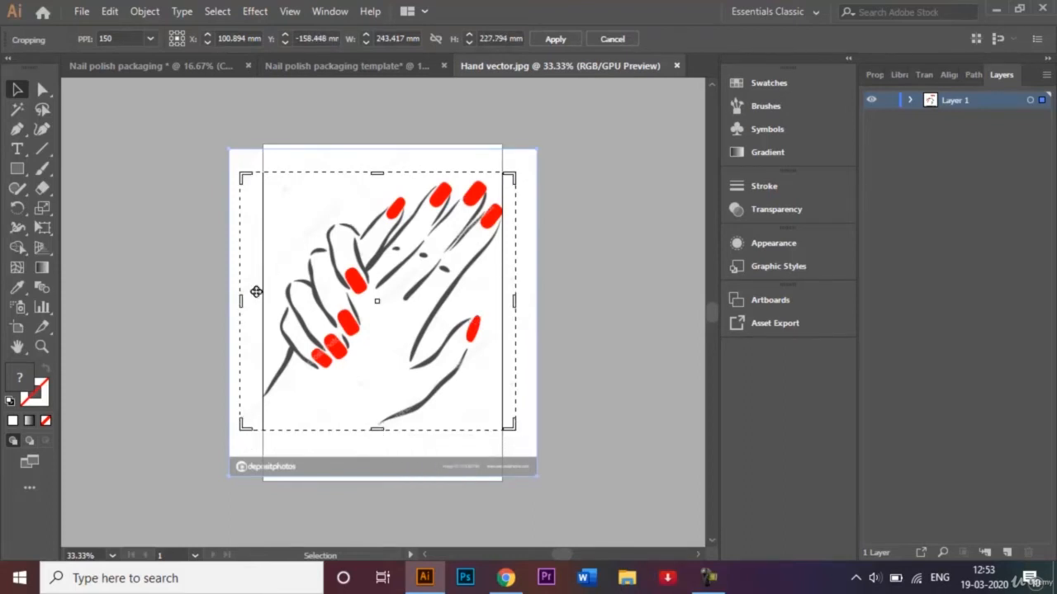
left_click_drag(242, 300, 260, 300)
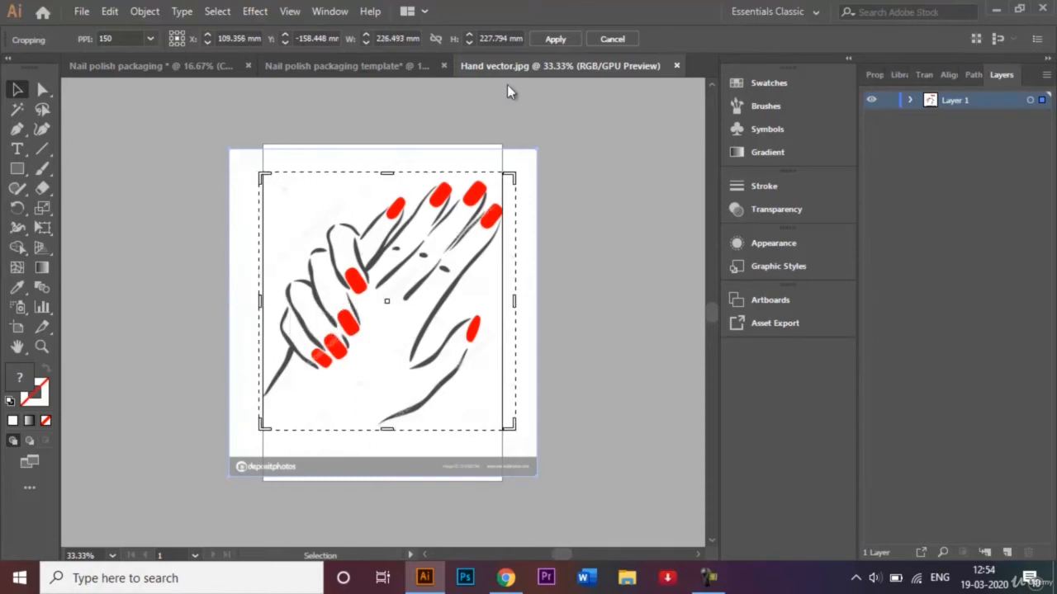
left_click(555, 38)
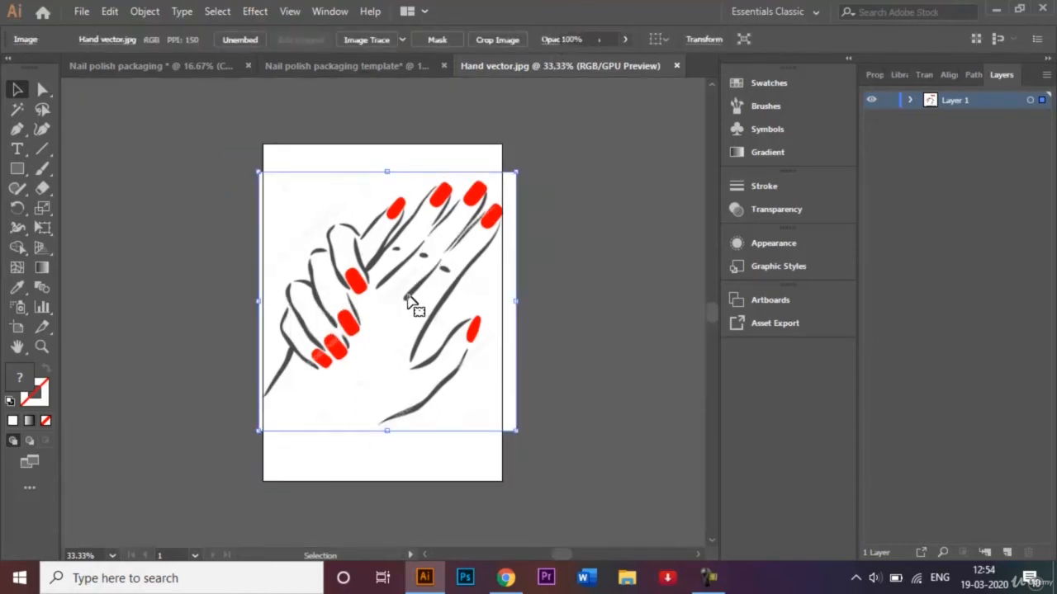
Bring the cropped hand image into the packaging template's Content layer, over the lower part of the third panel
left_click_drag(411, 302, 458, 364)
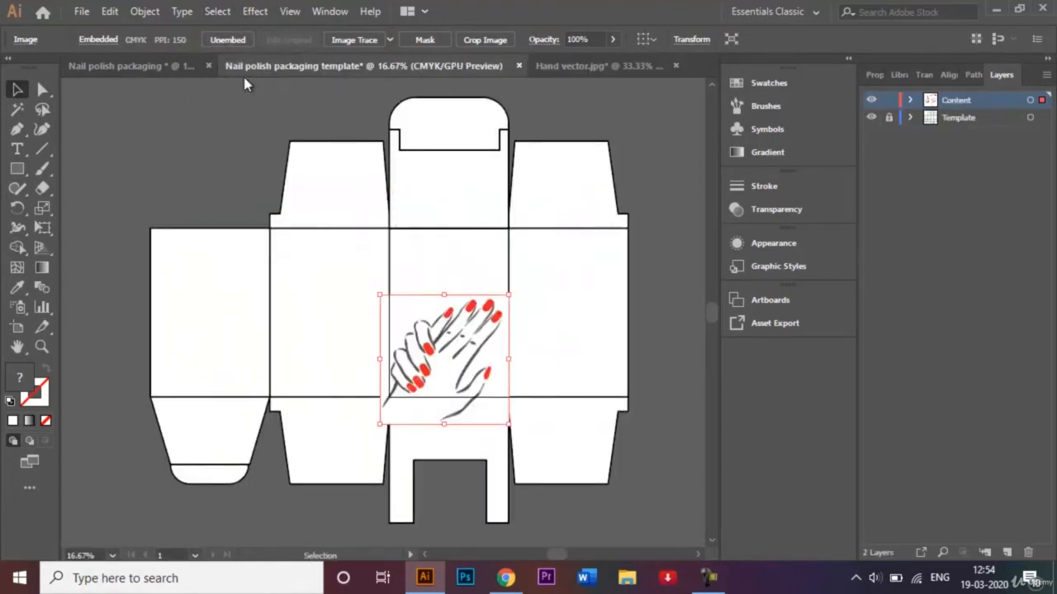
left_click(175, 66)
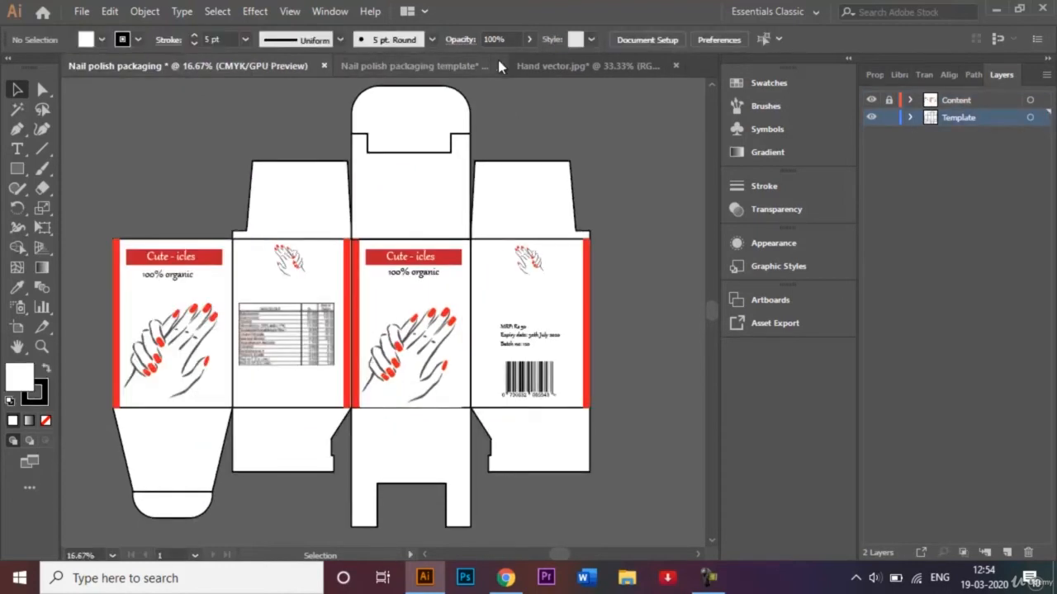
left_click(495, 65)
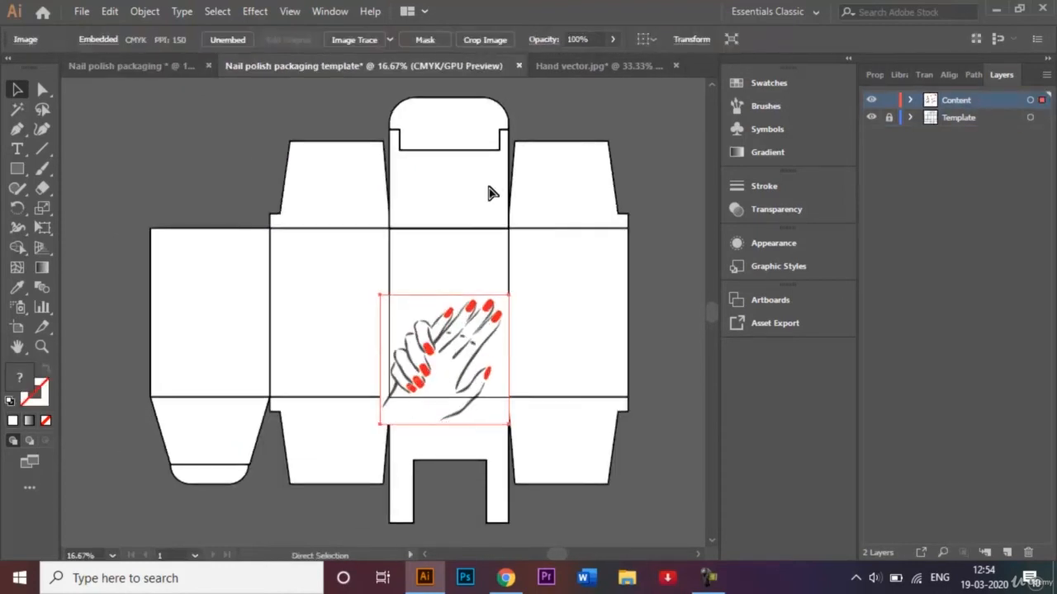
Scale the hand image down proportionally to fit the third panel's width and position it just above the panel's lower fold line
key("ctrl+equal")
key("ctrl+equal")
left_click_drag(404, 289, 413, 237)
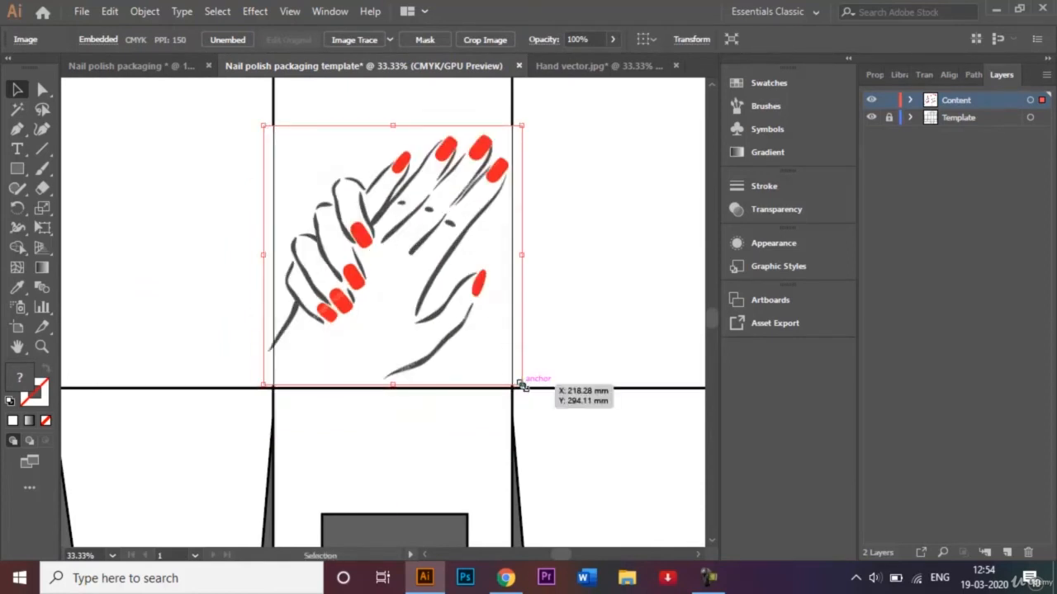
left_click_drag(521, 384, 507, 371)
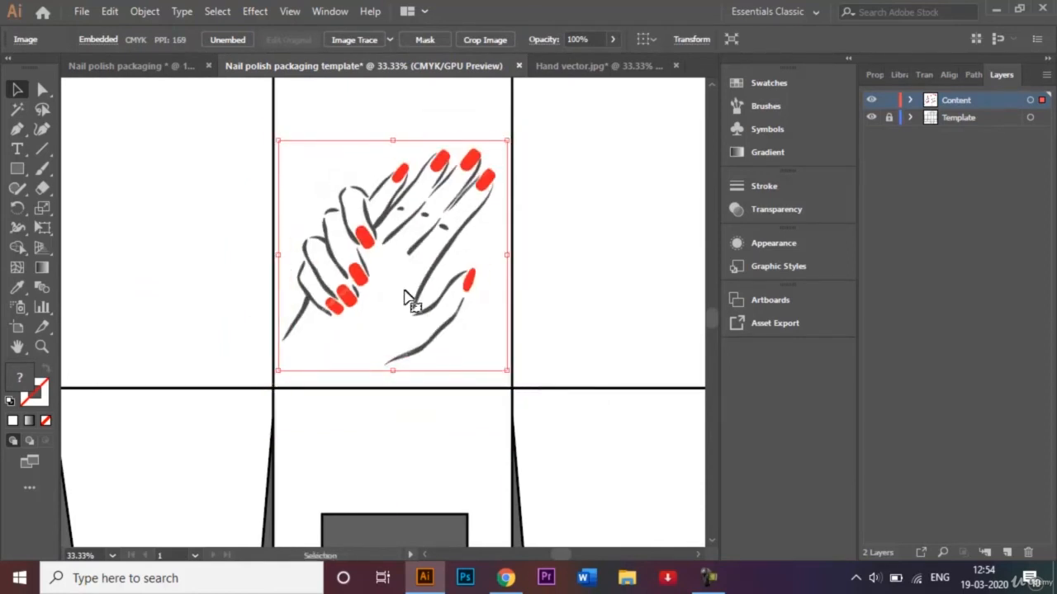
left_click_drag(411, 299, 410, 310)
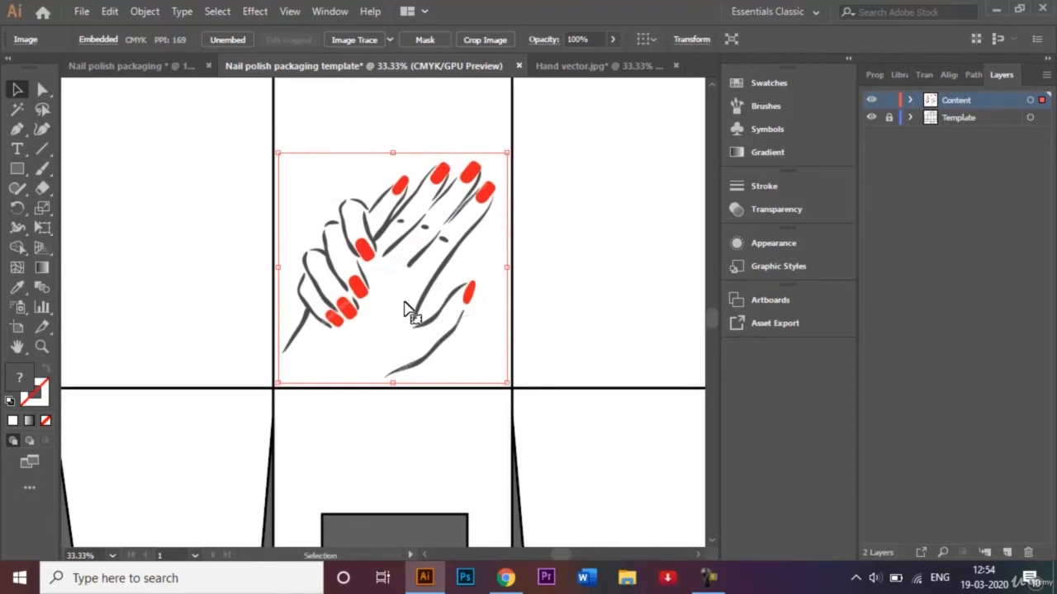
left_click(602, 317)
key("ctrl+minus")
key("ctrl+minus")
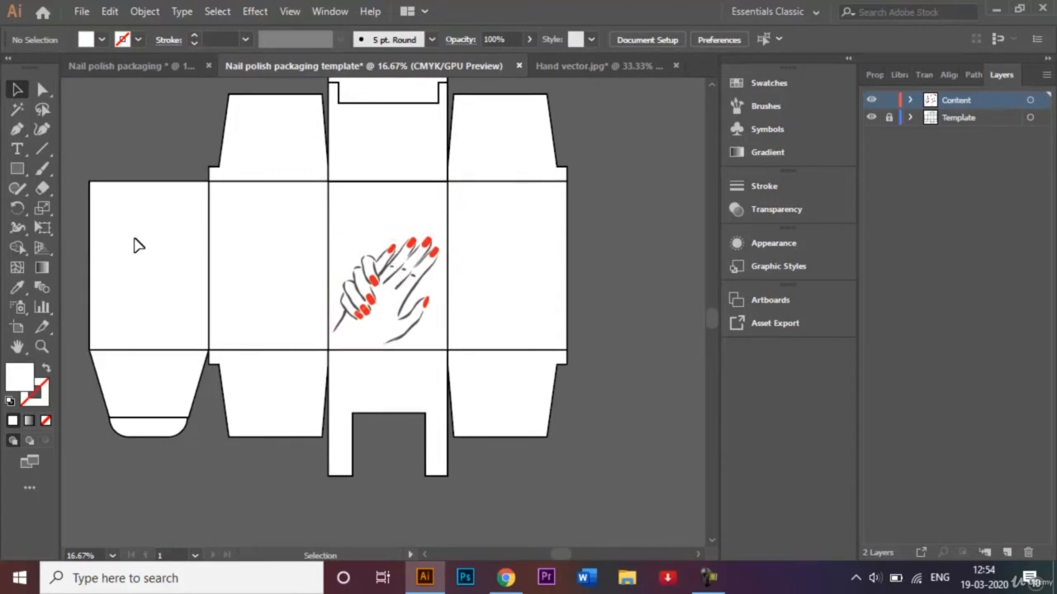
Duplicate the hand image from the third panel onto the first panel at the same height, following the finished packaging
left_click(378, 302)
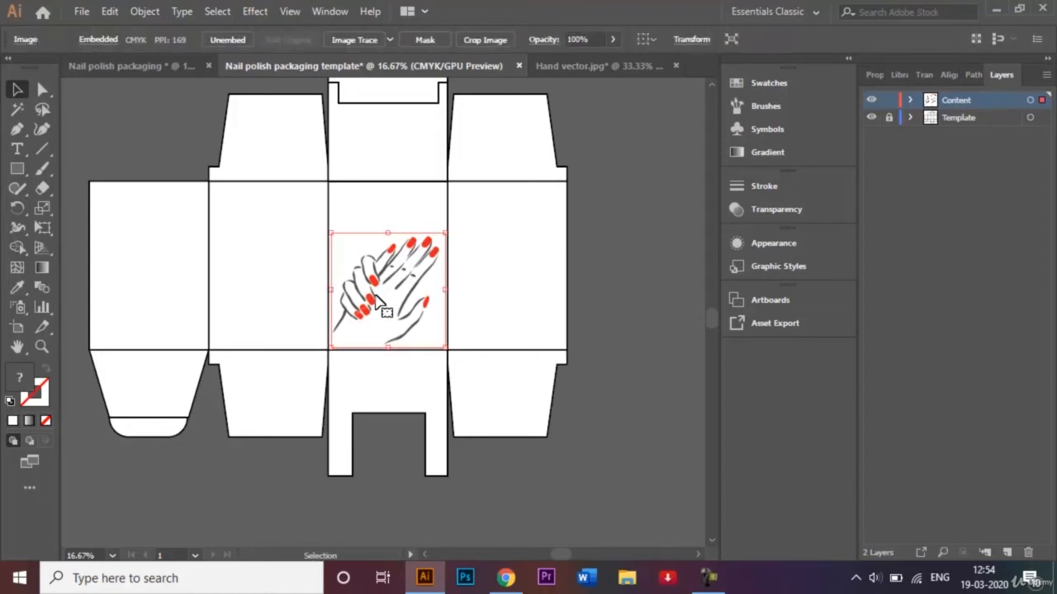
left_click(172, 60)
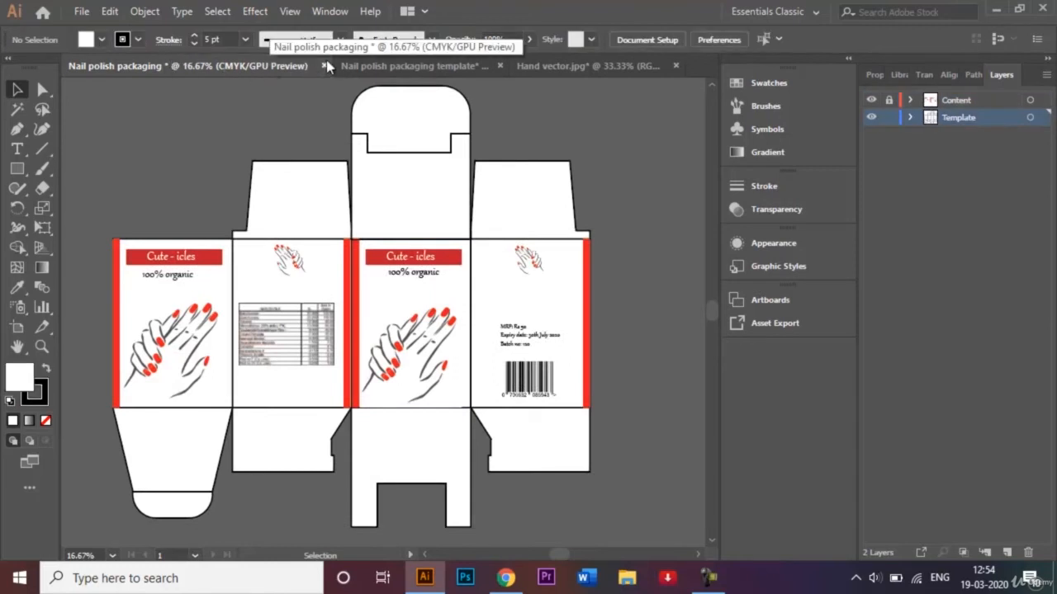
left_click(396, 66)
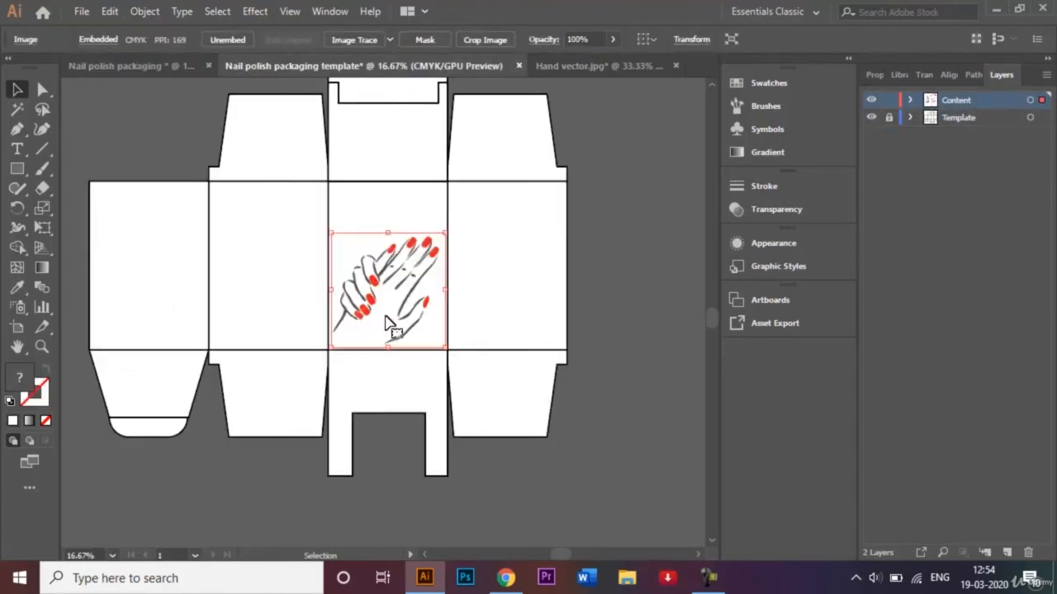
left_click_drag(388, 322, 148, 322)
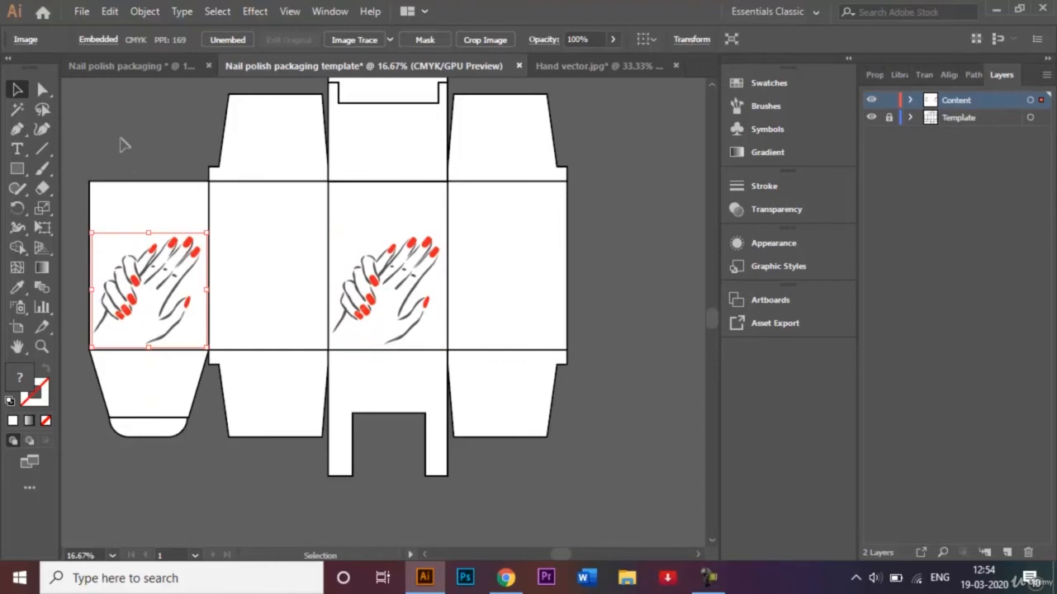
left_click(124, 145)
Create a mirrored copy of the third panel's hand image by reflecting it across the vertical axis
left_click(384, 318)
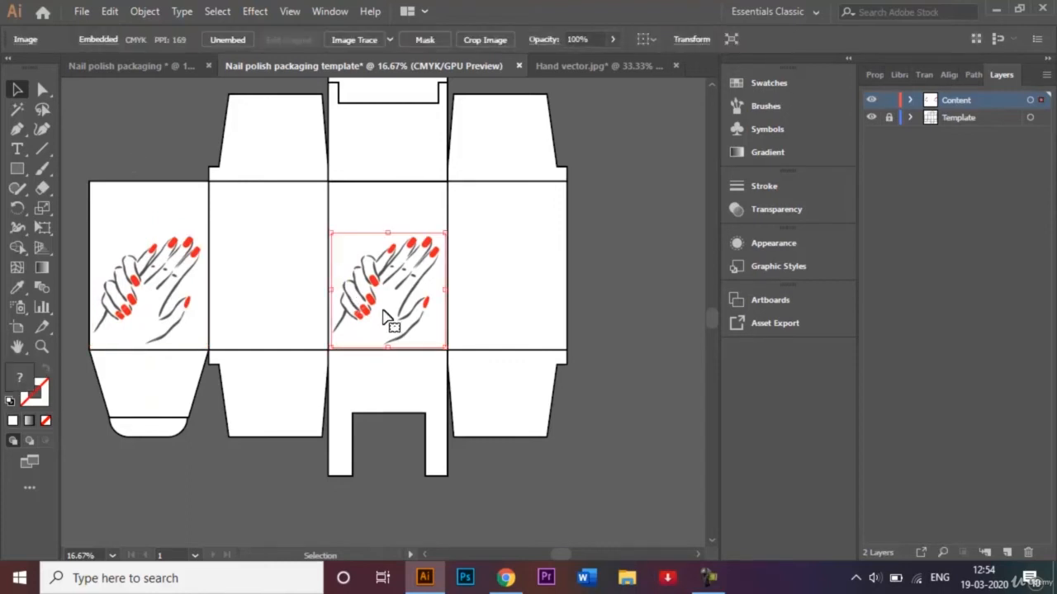
right_click(383, 312)
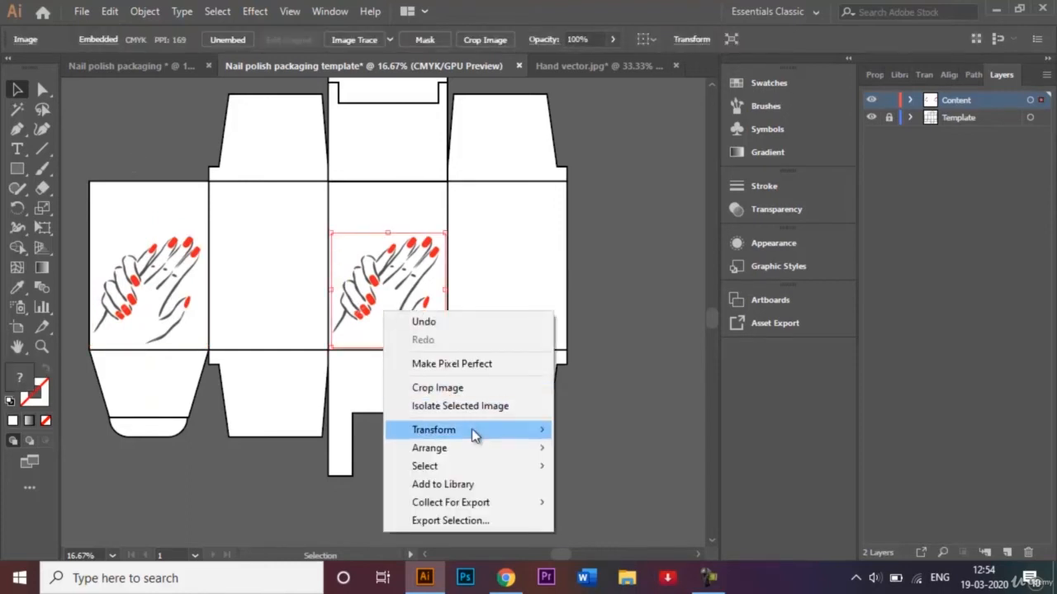
mouse_move(487, 432)
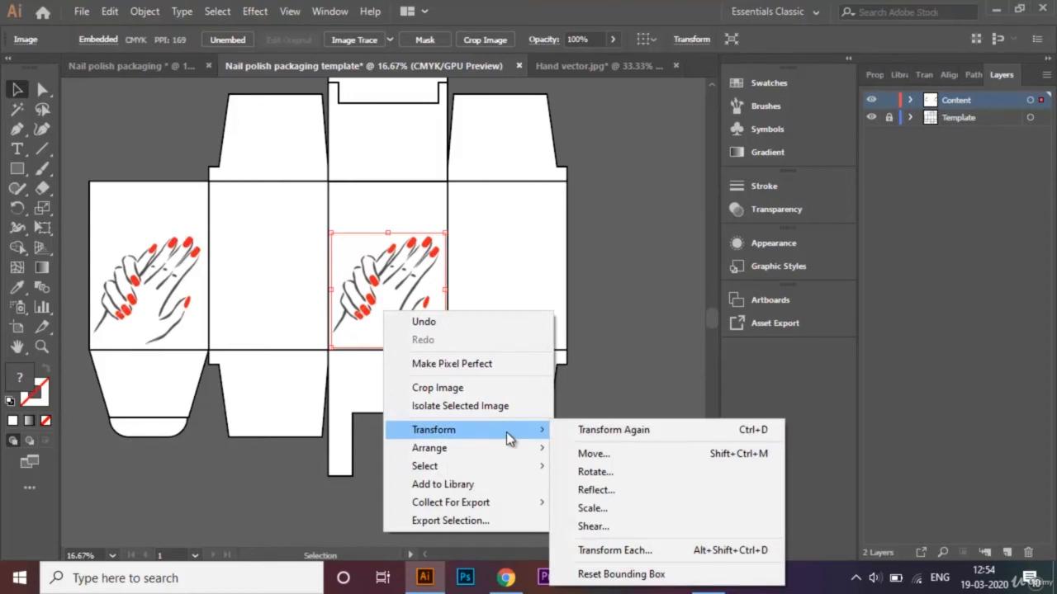
left_click(619, 494)
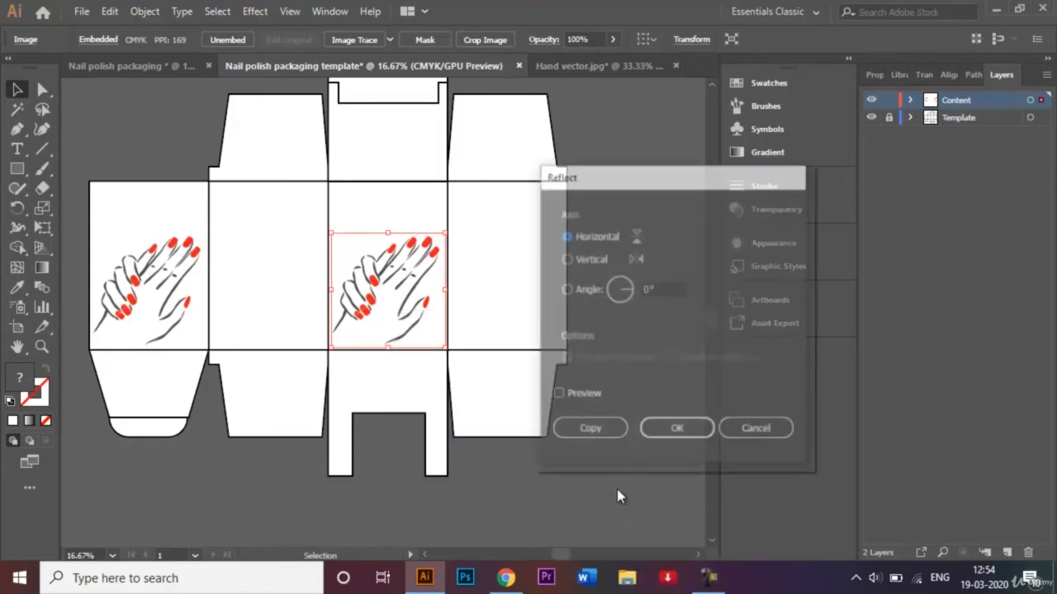
left_click(566, 259)
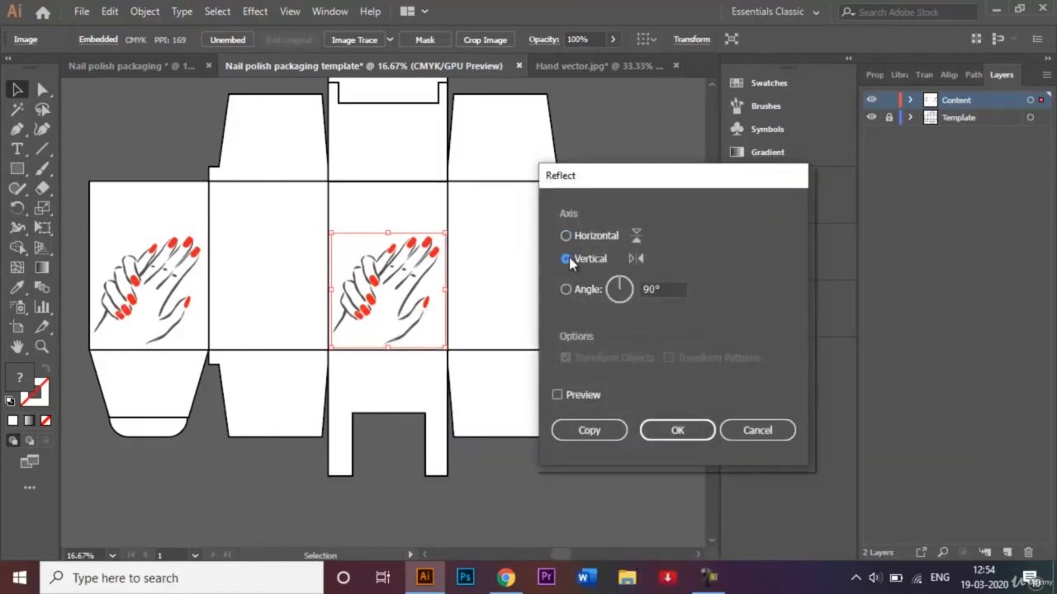
left_click(603, 438)
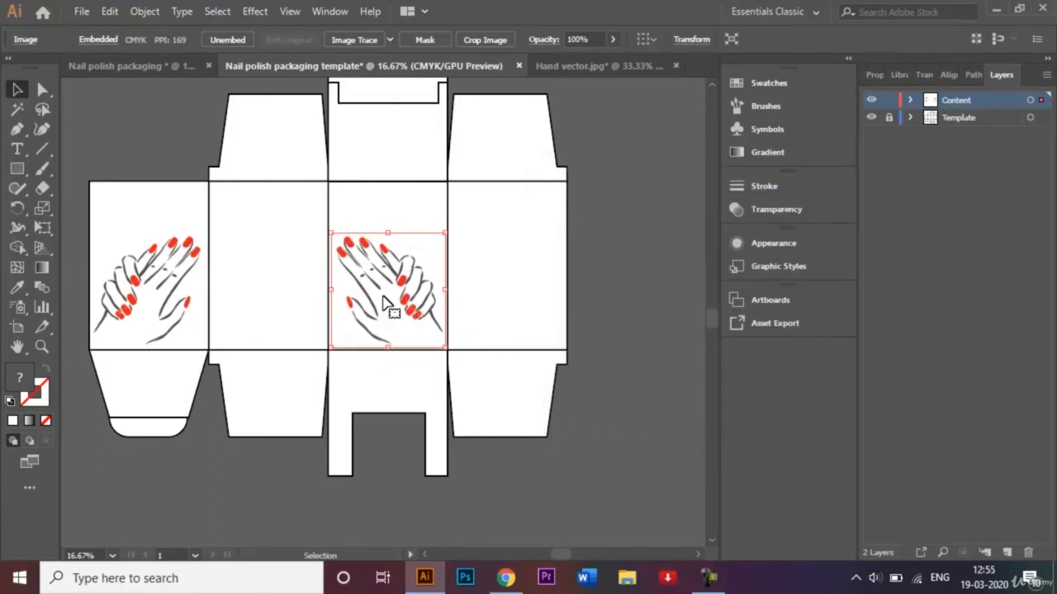
Shrink the mirrored hands into a small motif centred near the second panel's upper edge and copy it onto the fourth panel
left_click_drag(385, 304, 264, 252)
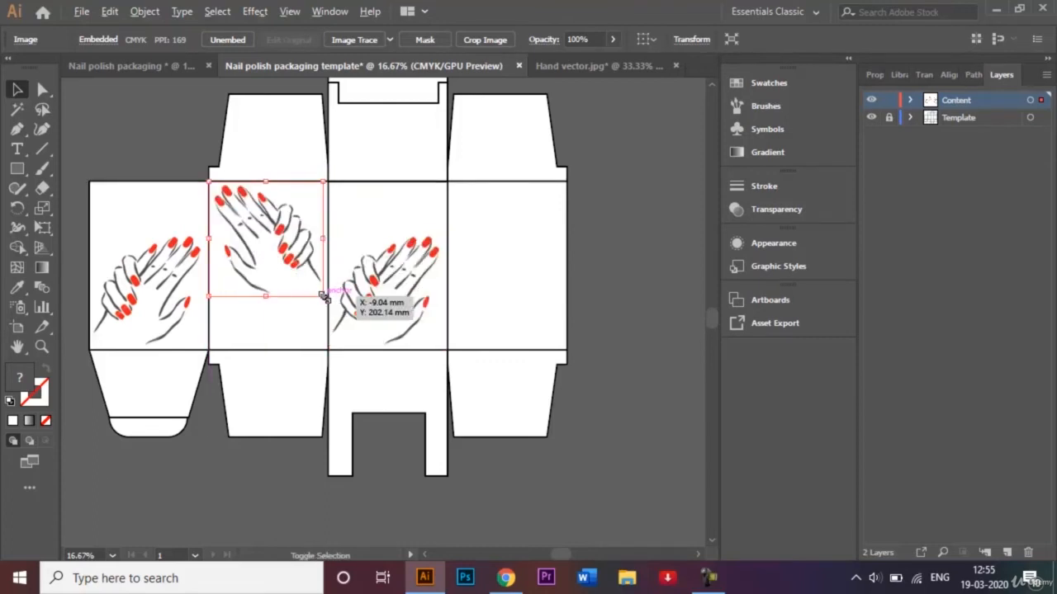
left_click_drag(323, 297, 511, 205)
left_click(617, 208)
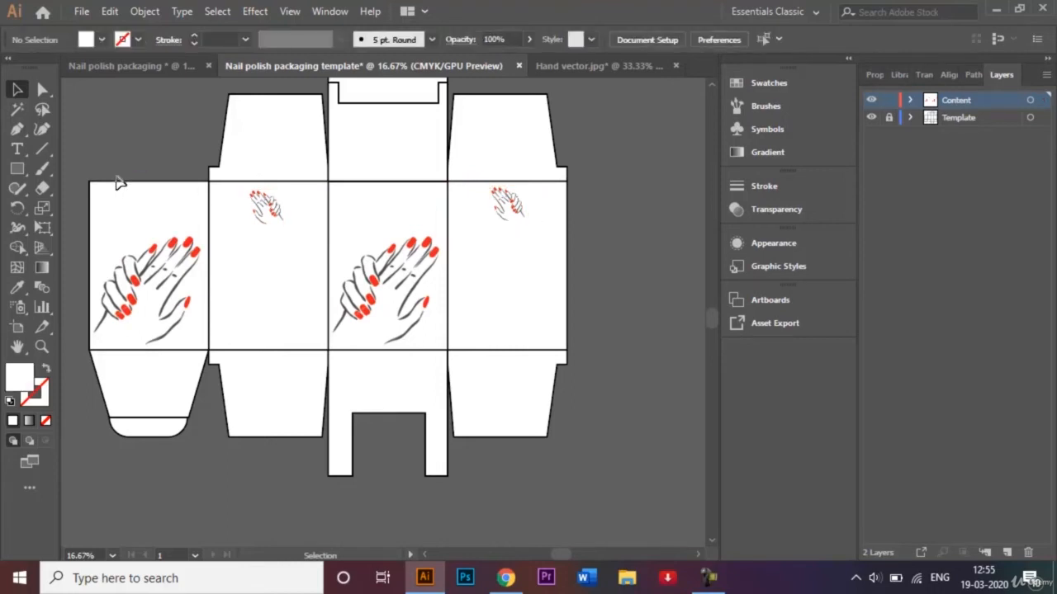
Draw a thin bar about 180 mm wide near the third panel's upper edge, filled with the C=15 M=100 Y=90 K=10 red
left_click(18, 169)
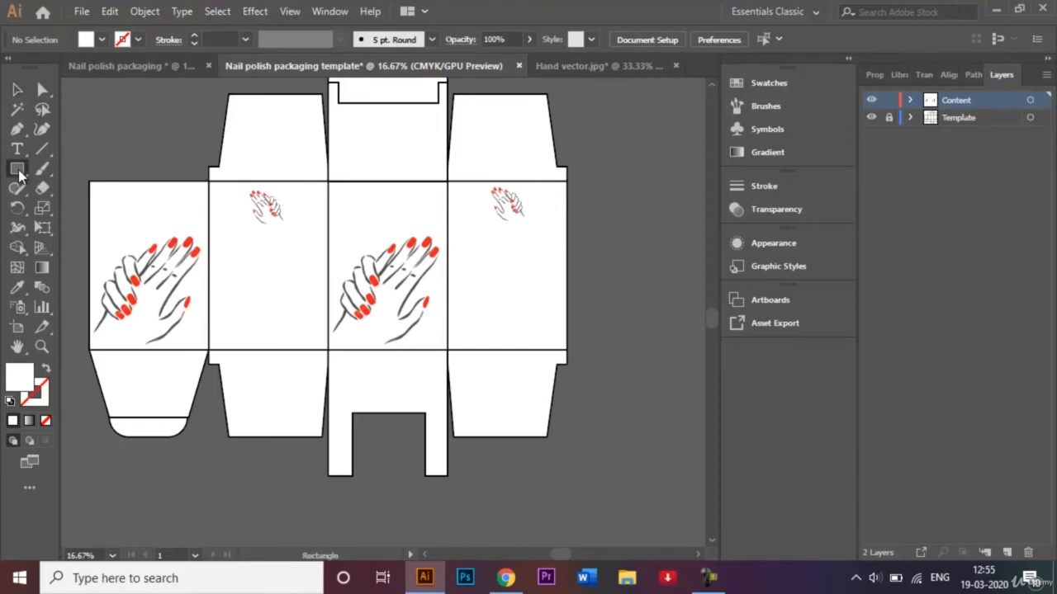
left_click(102, 39)
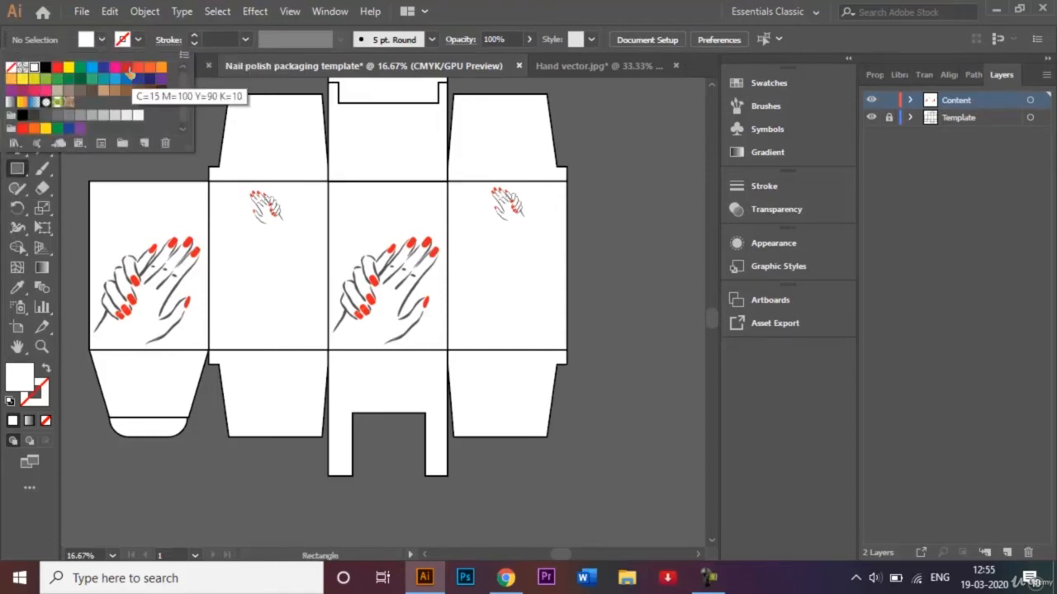
left_click(129, 75)
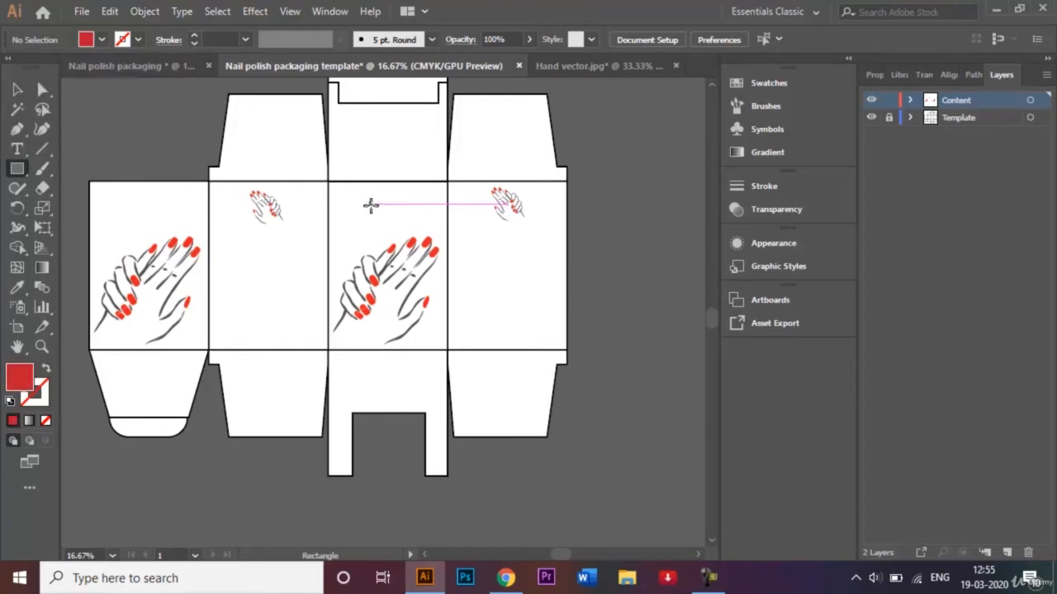
left_click_drag(337, 194, 429, 203)
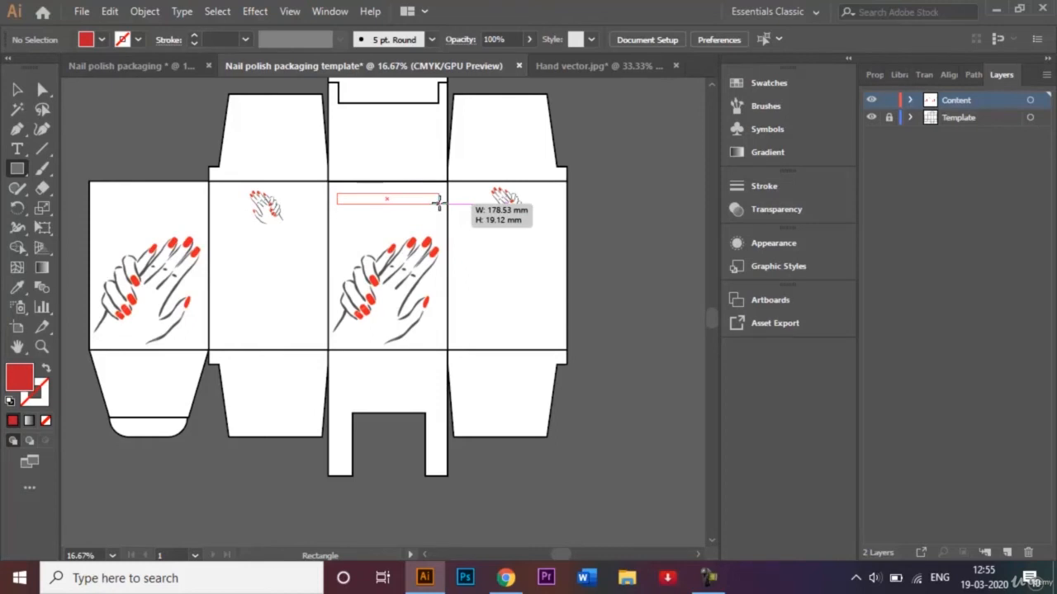
left_click_drag(438, 201, 438, 210)
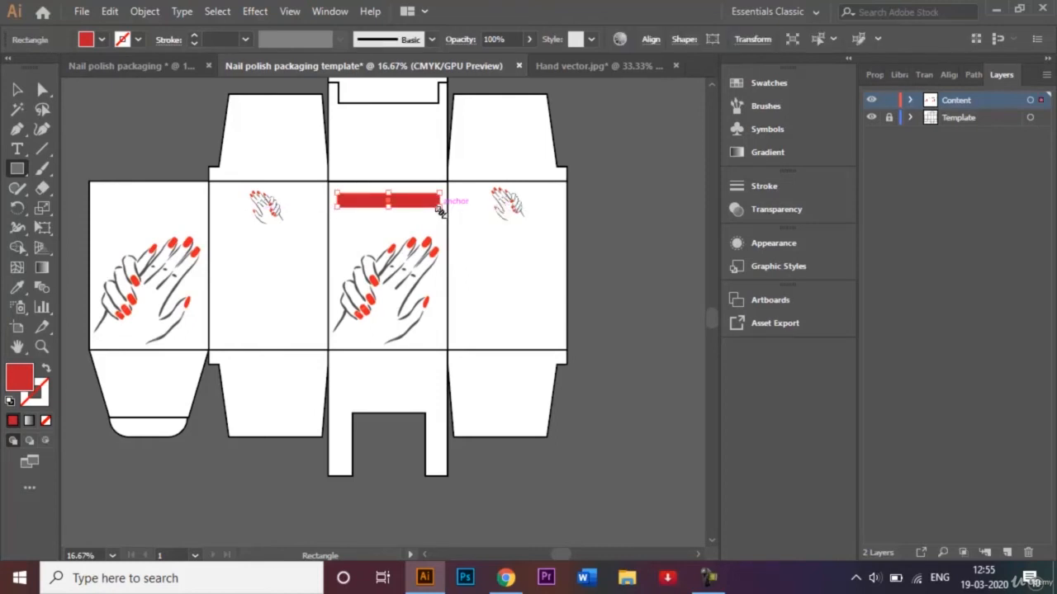
left_click(19, 92)
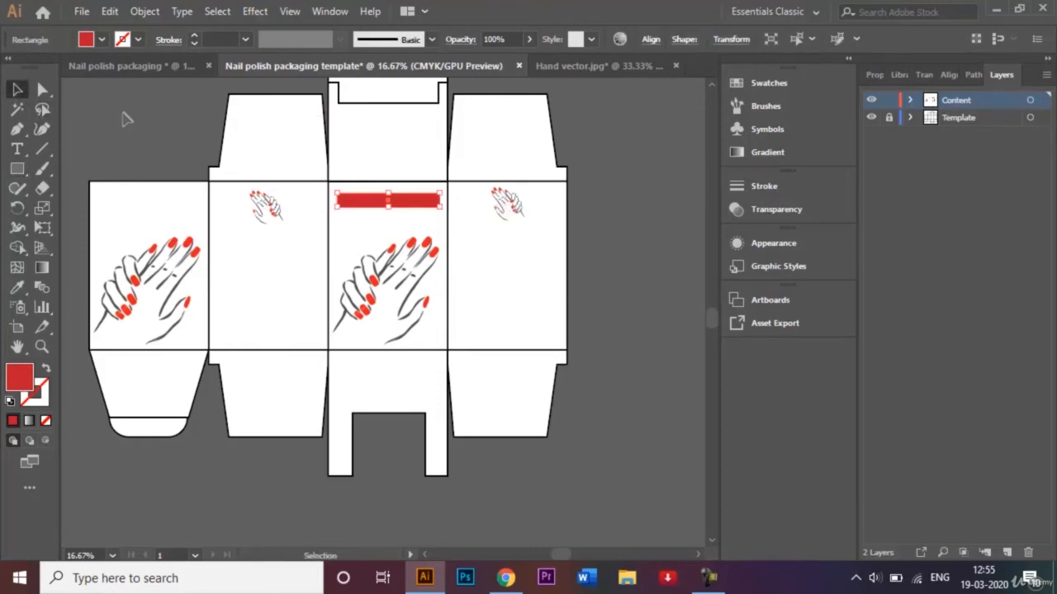
key("ctrl+shift+a")
Add the text "Cute -icles" on the third panel's red bar and set its size to 72 pt
left_click(17, 148)
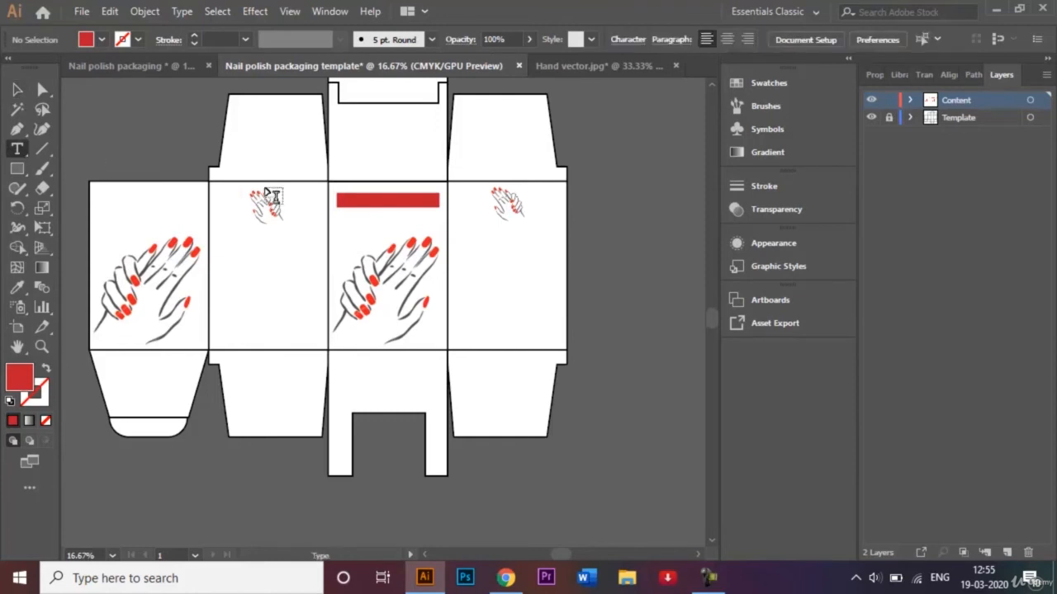
left_click(361, 199)
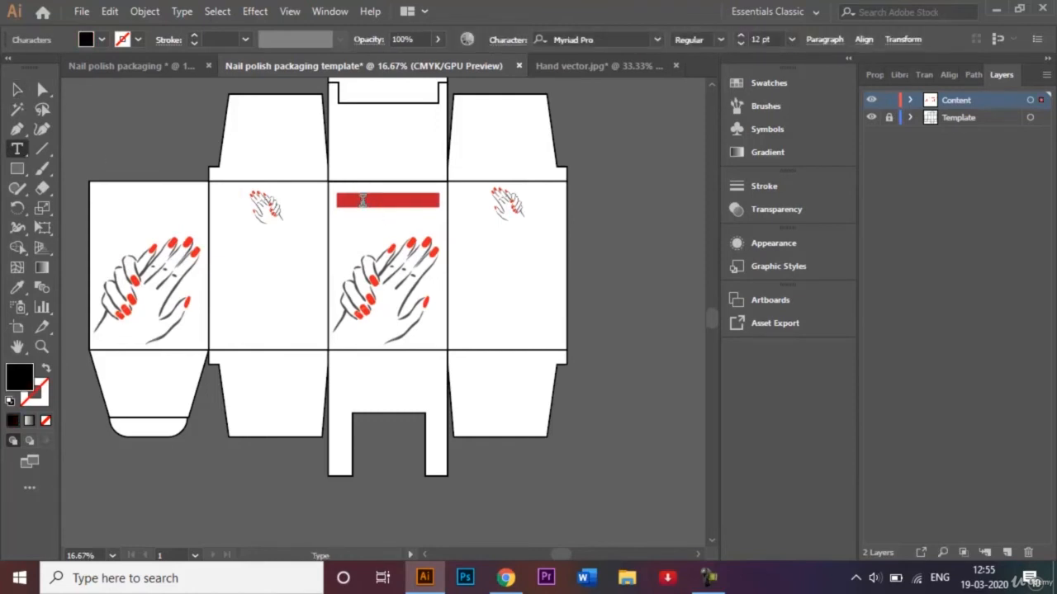
left_click(18, 89)
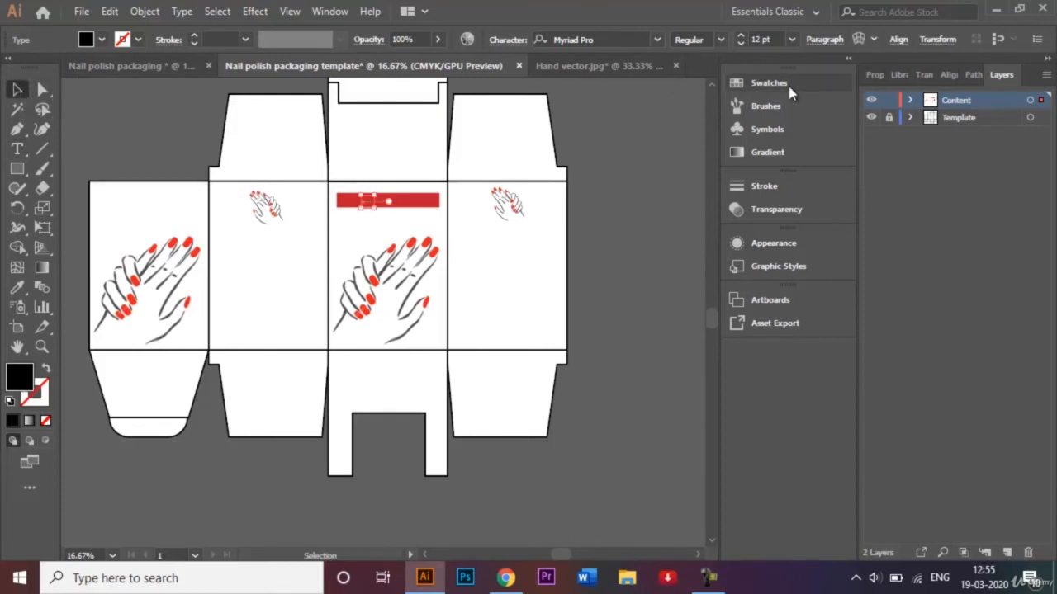
left_click(792, 40)
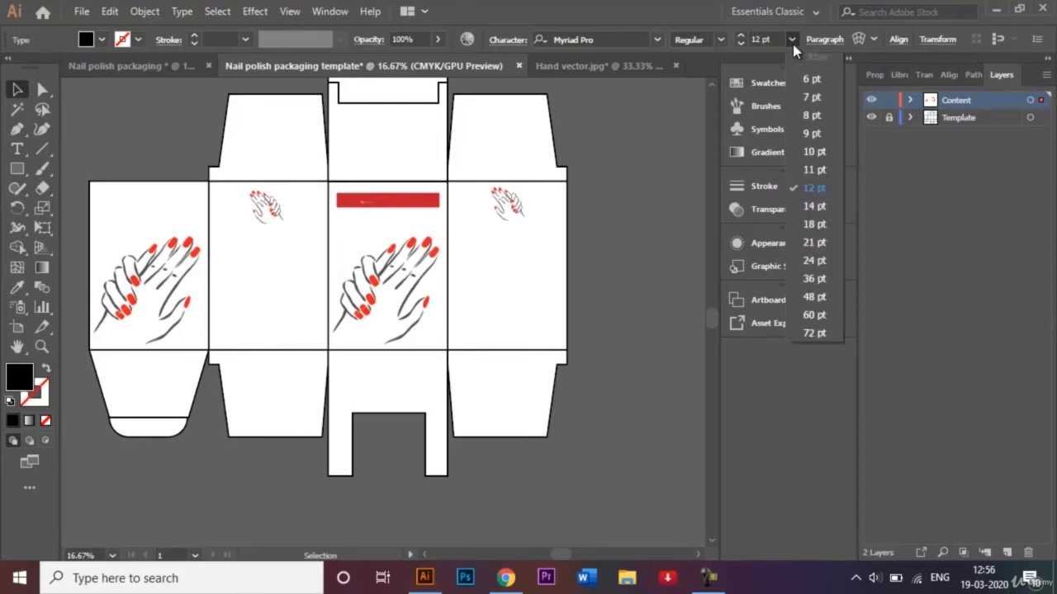
left_click(814, 333)
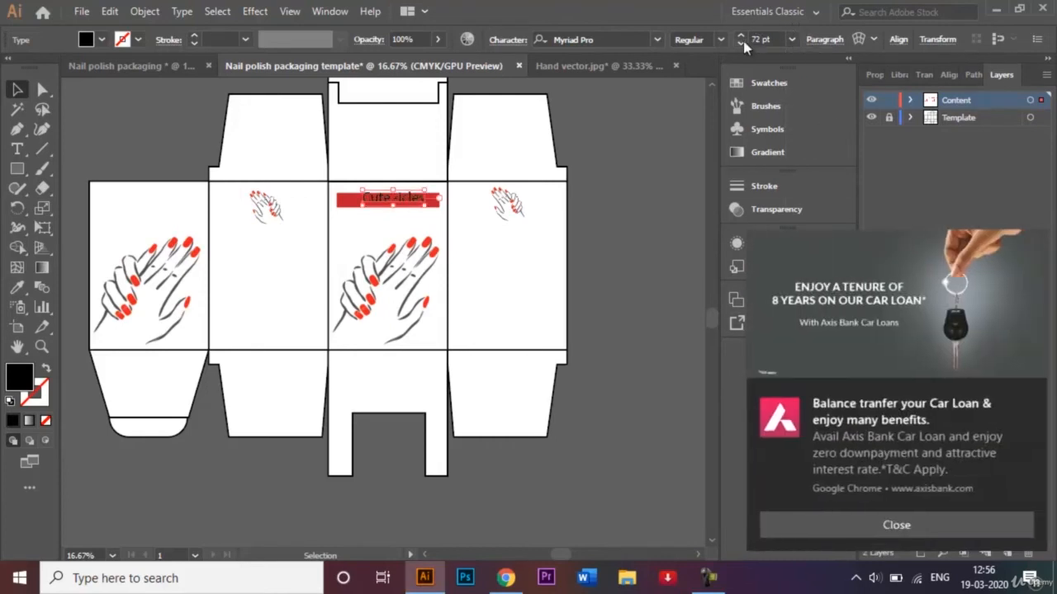
left_click(900, 521)
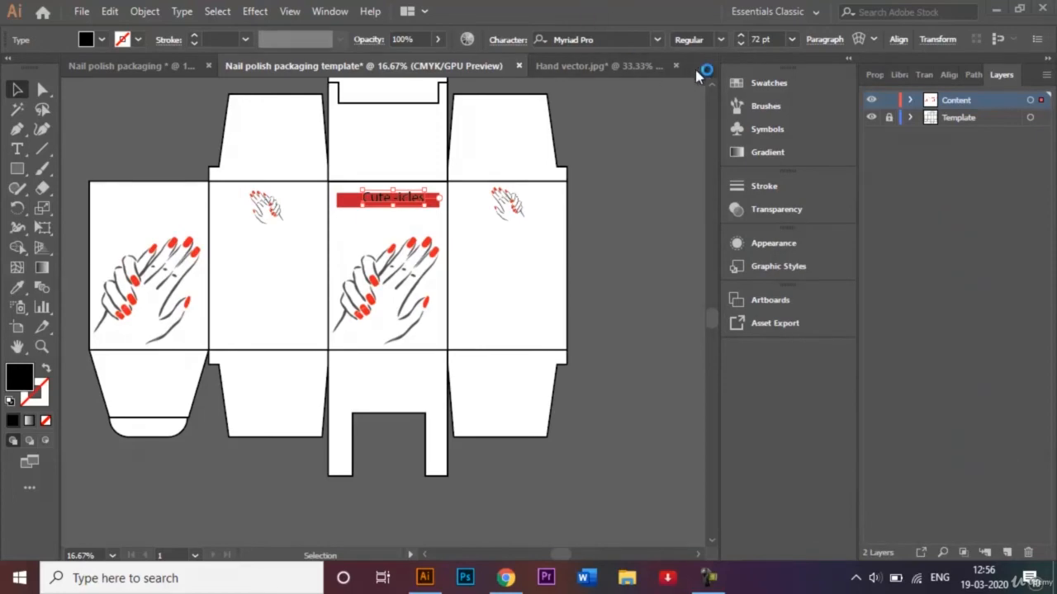
Format the "Cute -icles" text in Palatino Linotype Bold with a white fill
left_click(658, 41)
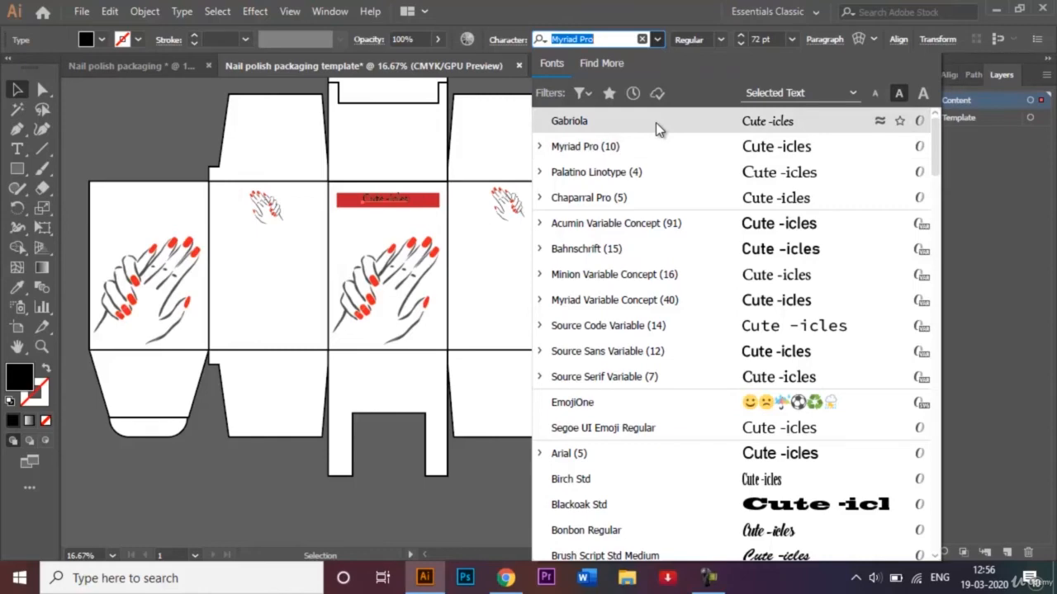
left_click(655, 174)
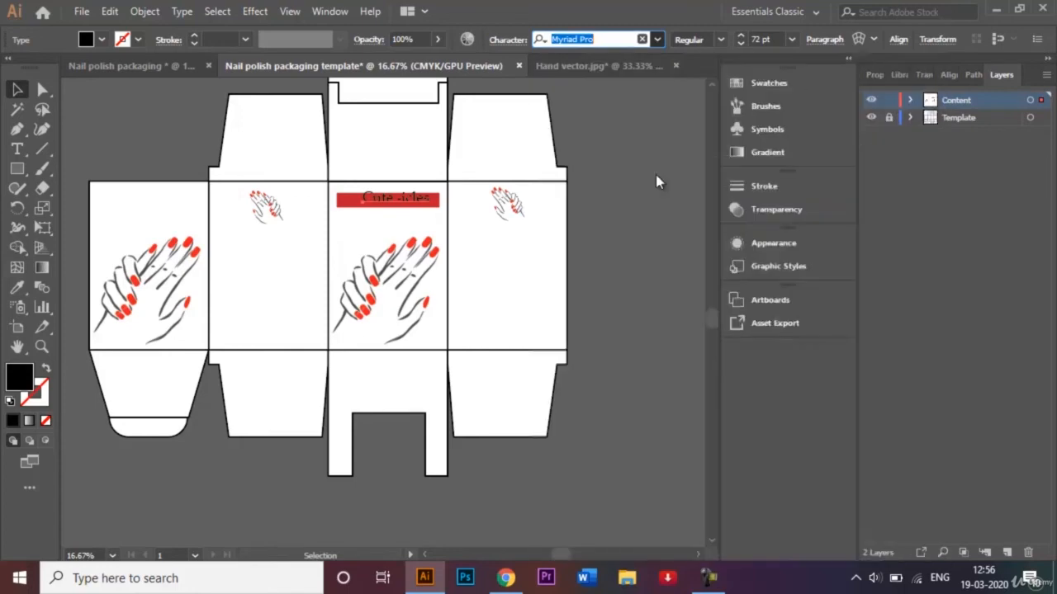
left_click(721, 40)
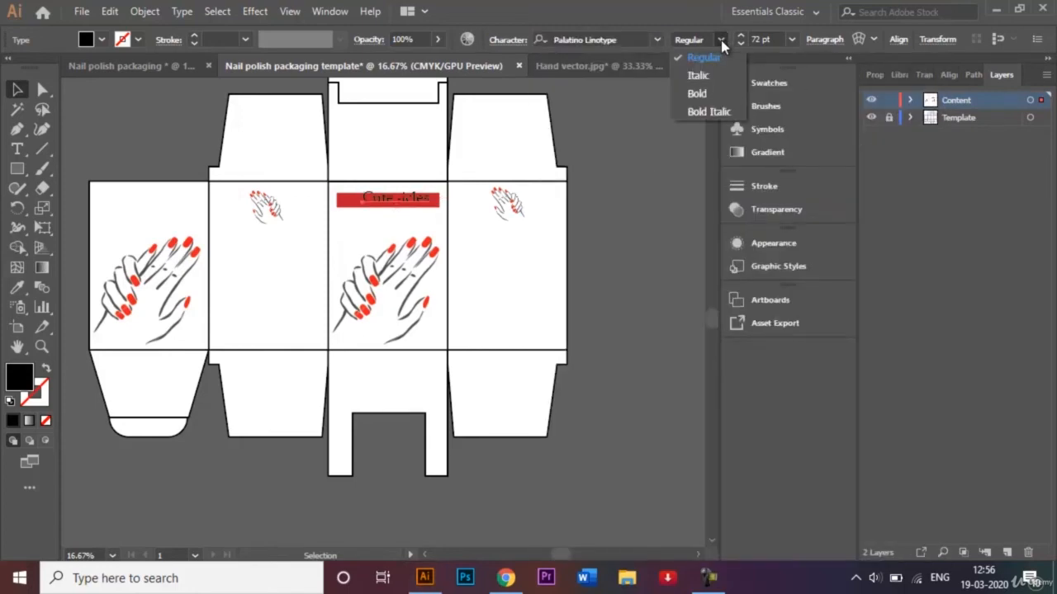
left_click(698, 94)
left_click(101, 40)
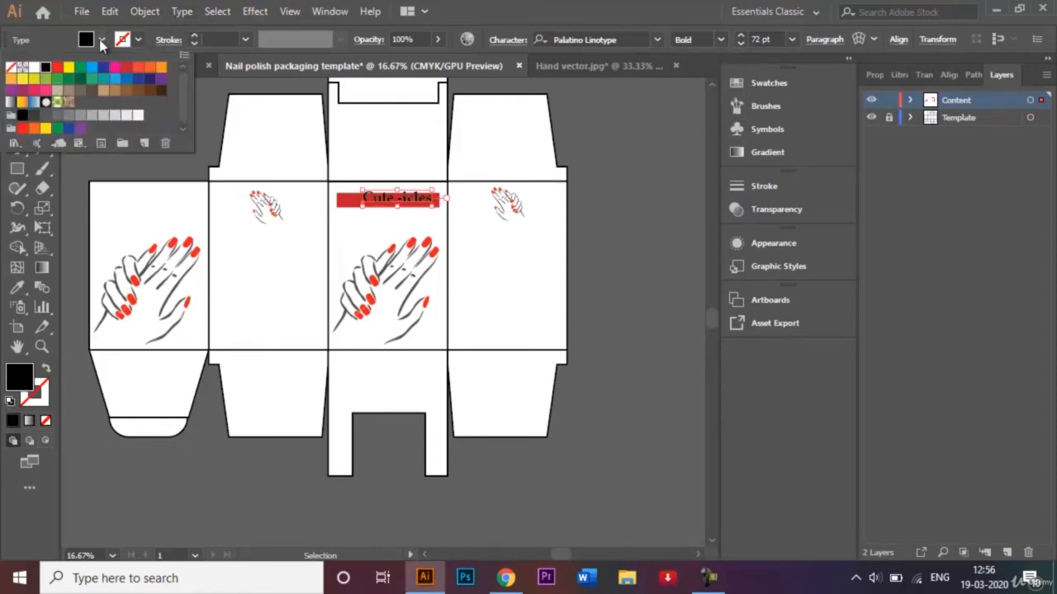
left_click(36, 69)
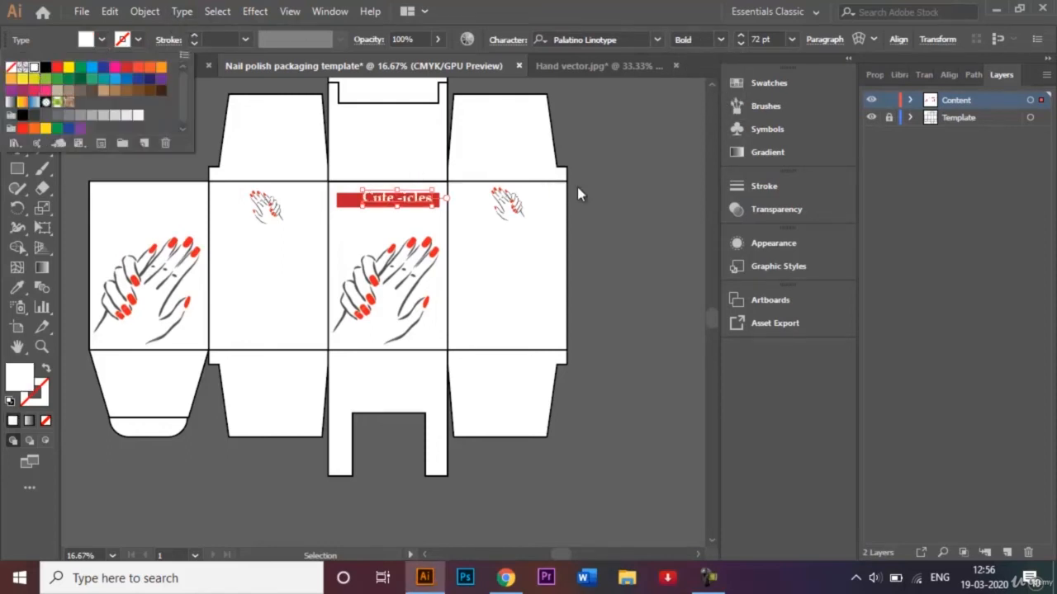
left_click(578, 189)
Nudge the "Cute -icles" text until it sits centred horizontally and vertically on the red bar
key("Down")
key("Down")
key("Down")
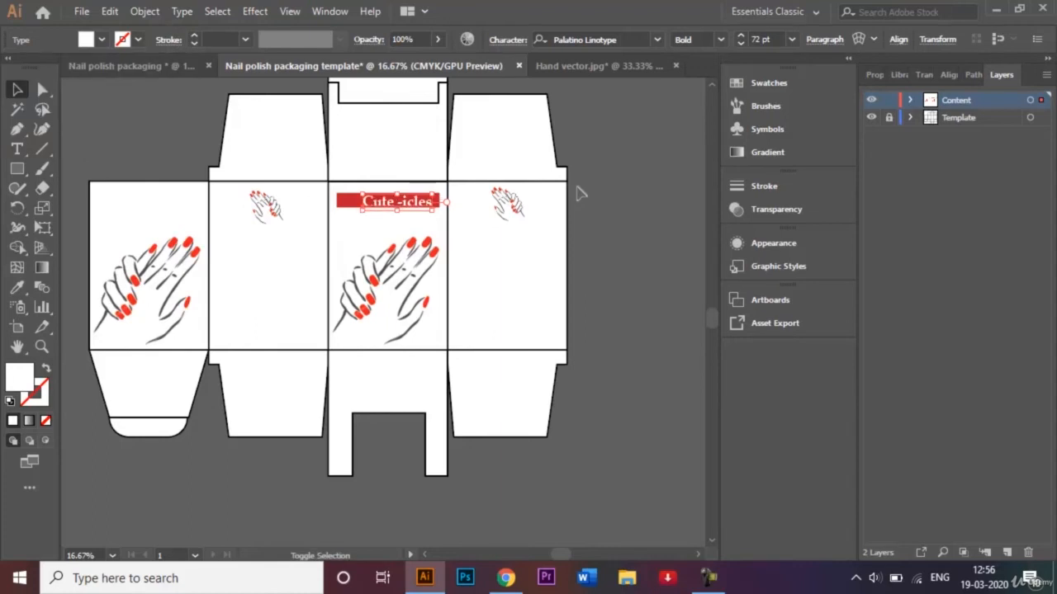
key("Up")
key("Left")
key("Left")
key("Left")
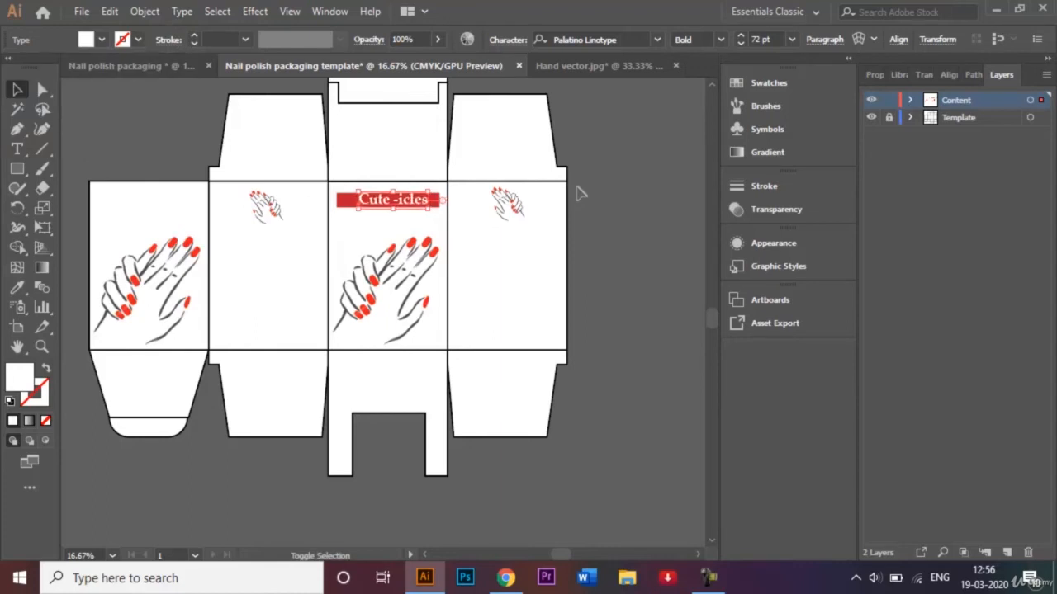
key("Down")
key("Down")
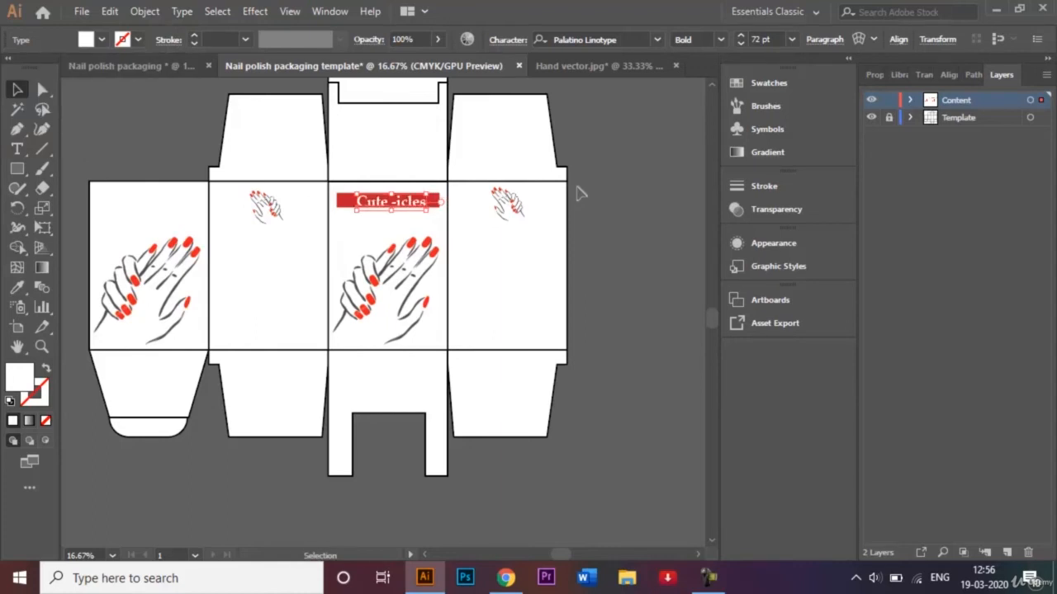
left_click(580, 192)
key("ctrl+plus")
key("ctrl+plus")
key("ctrl+plus")
key("ctrl+plus")
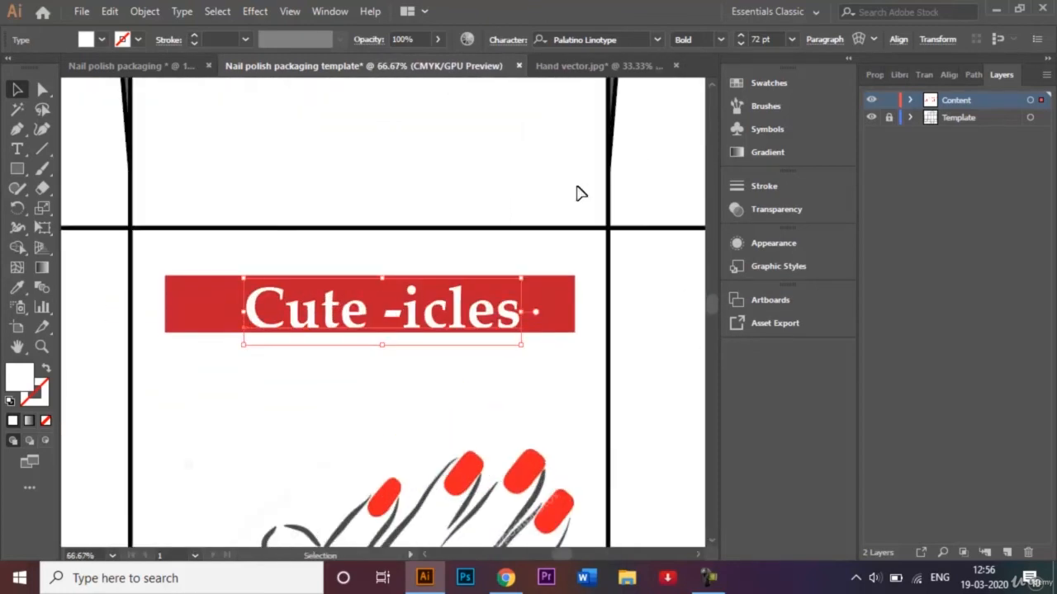
key("Up")
key("Up")
key("Up")
key("Up")
key("Up")
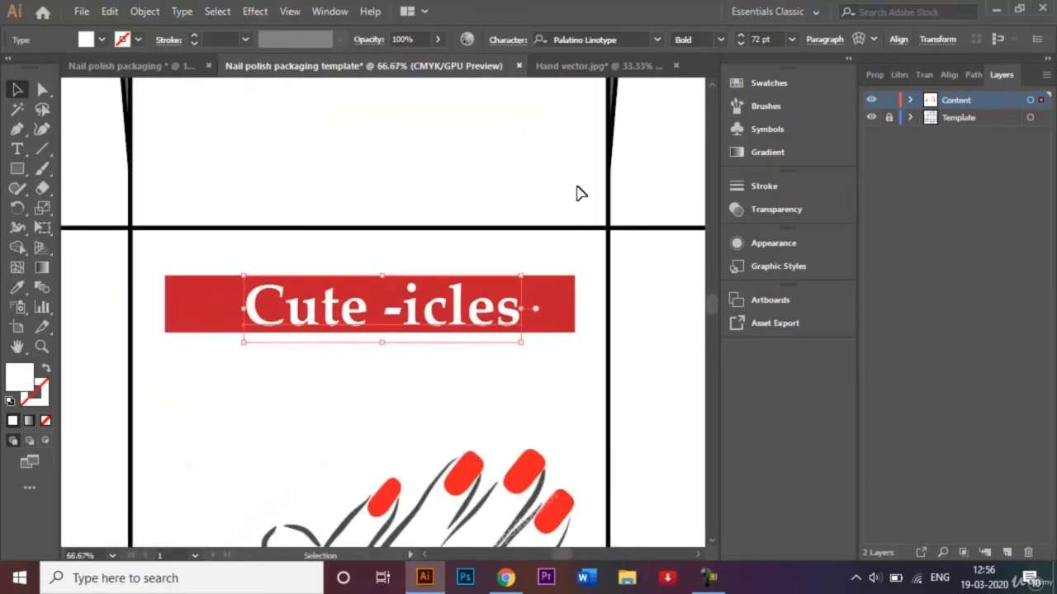
key("Left")
key("Left")
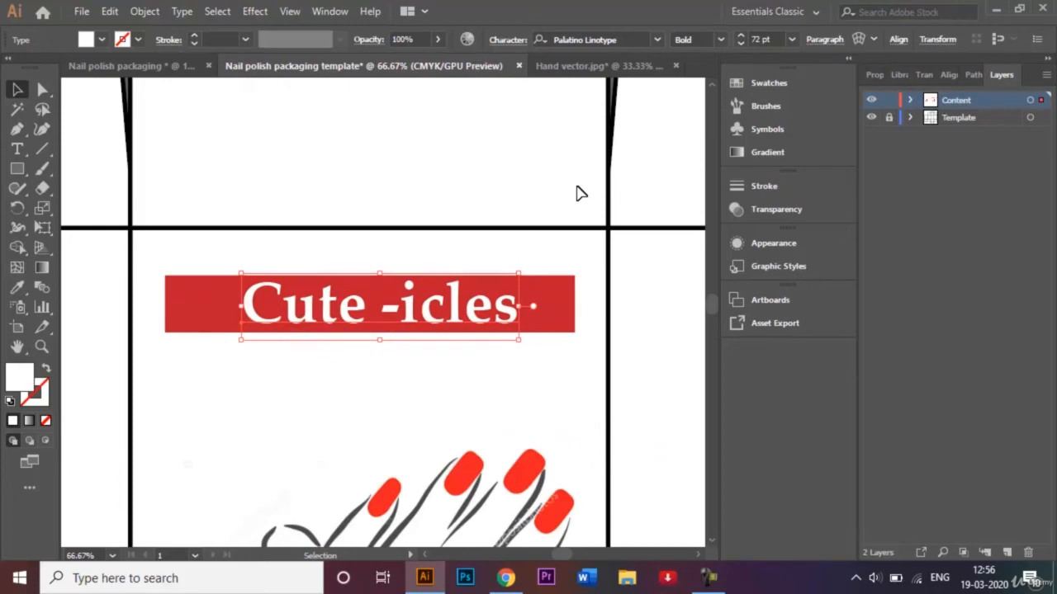
left_click(573, 372)
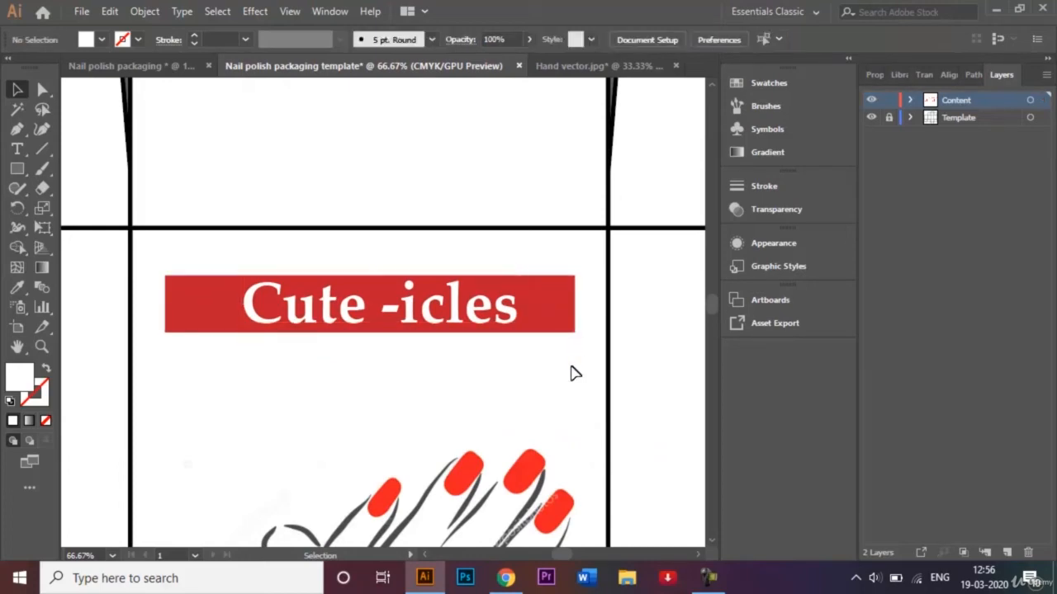
Group the "Cute -icles" text with its red bar and copy the group to the same height on the first panel
key("ctrl+minus")
key("ctrl+minus")
key("ctrl+minus")
key("ctrl+minus")
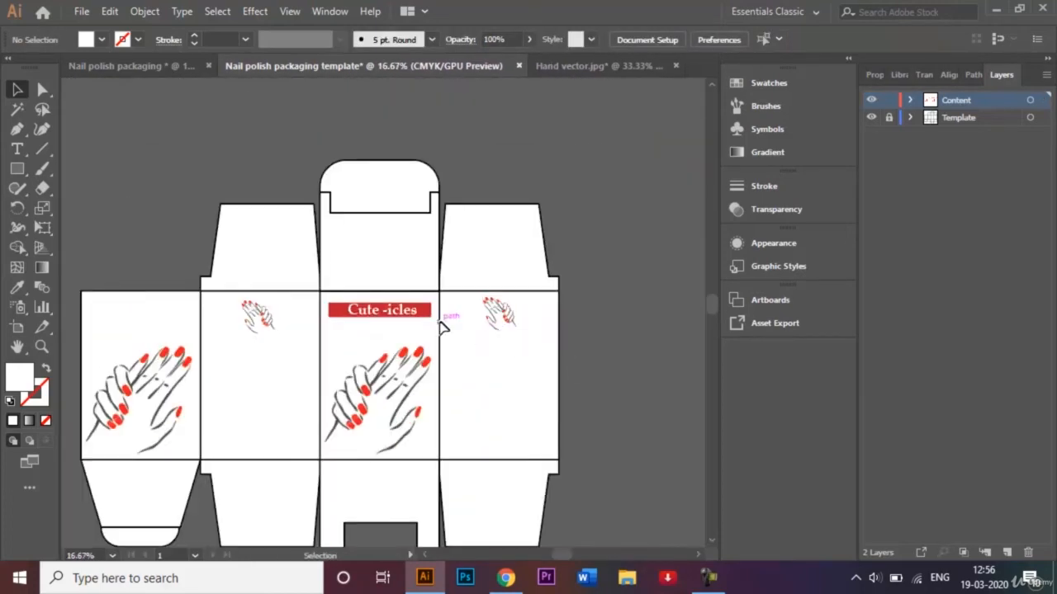
left_click(375, 311)
right_click(375, 311)
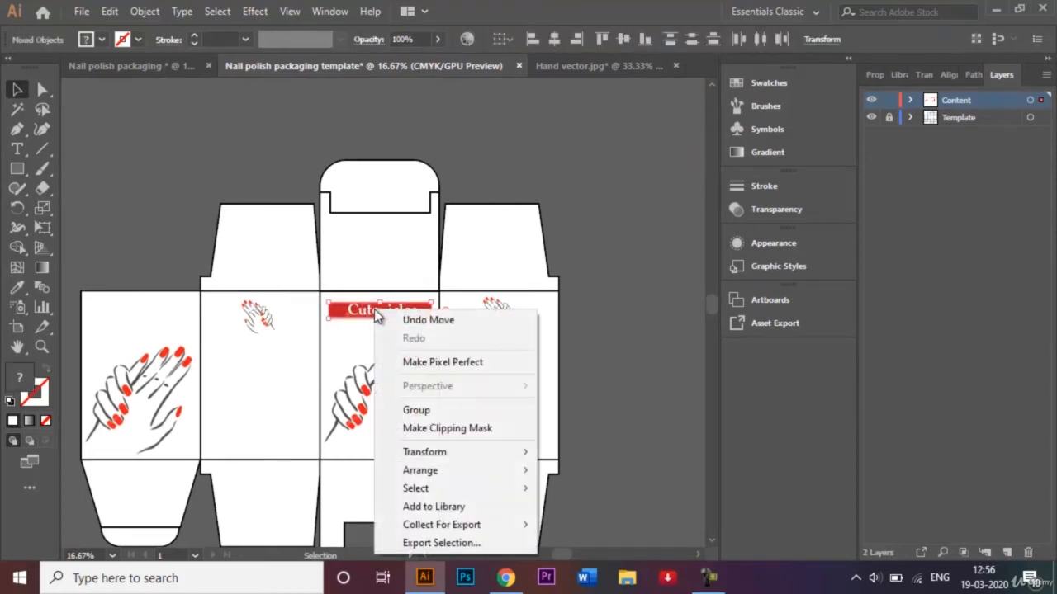
left_click(429, 418)
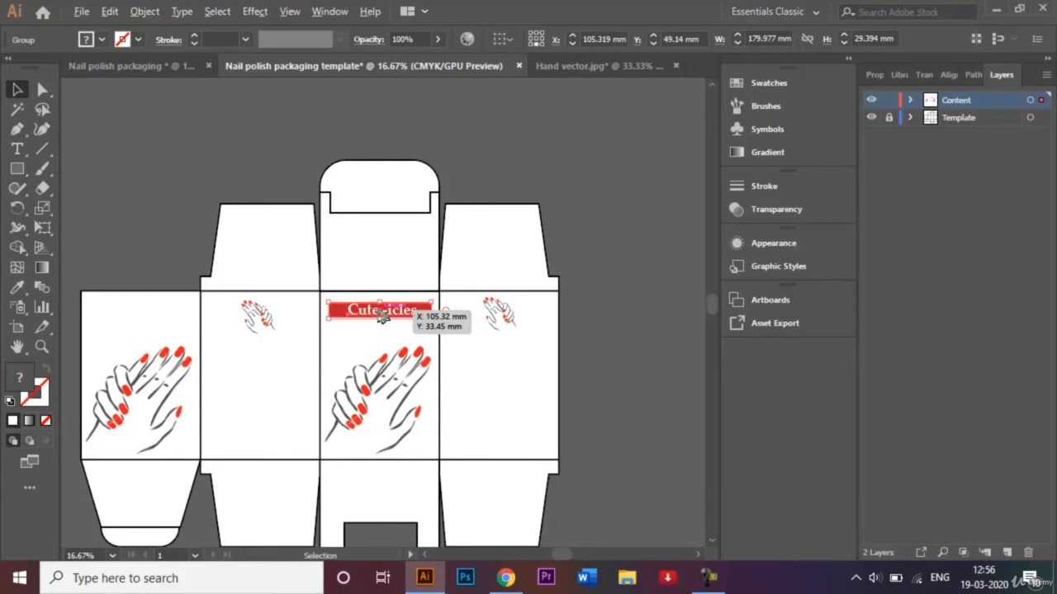
left_click_drag(379, 311, 144, 313)
left_click(165, 220)
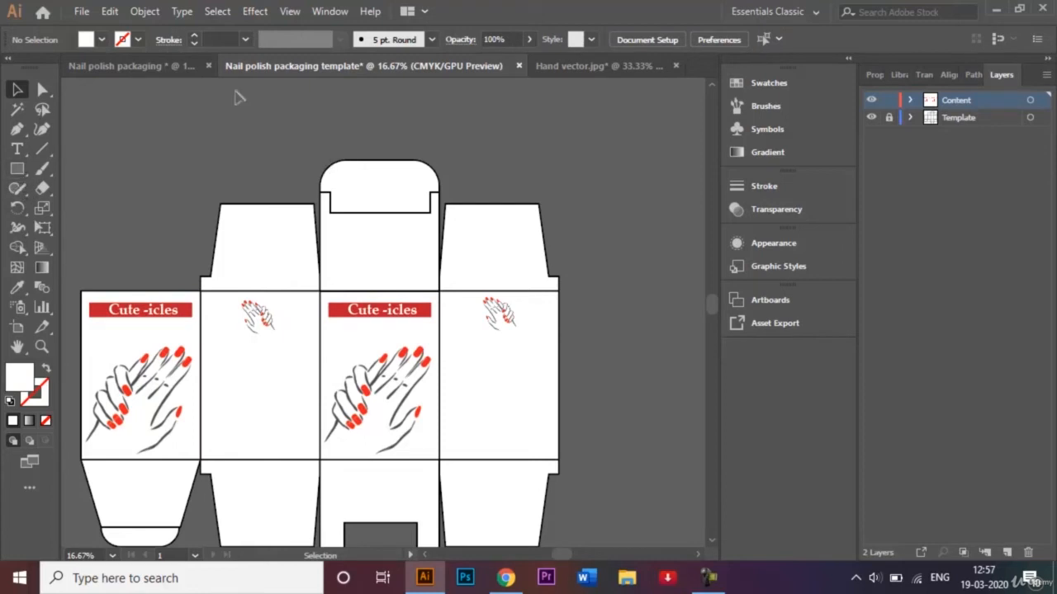
Close the Hand vector.jpg document and check the finished nail polish packaging for the artwork still missing from the template
left_click(675, 66)
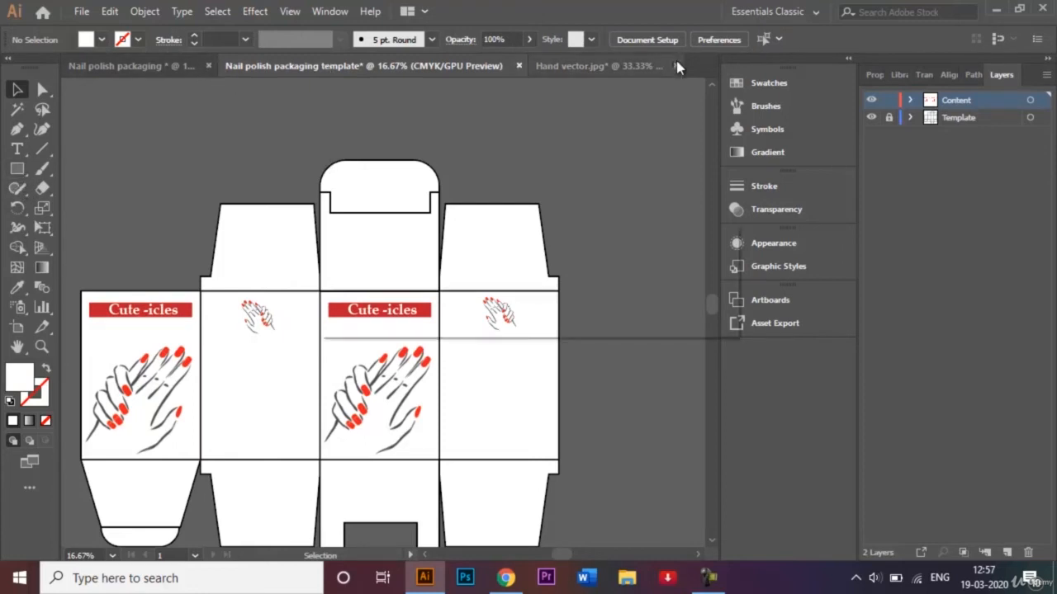
left_click(619, 307)
left_click(225, 66)
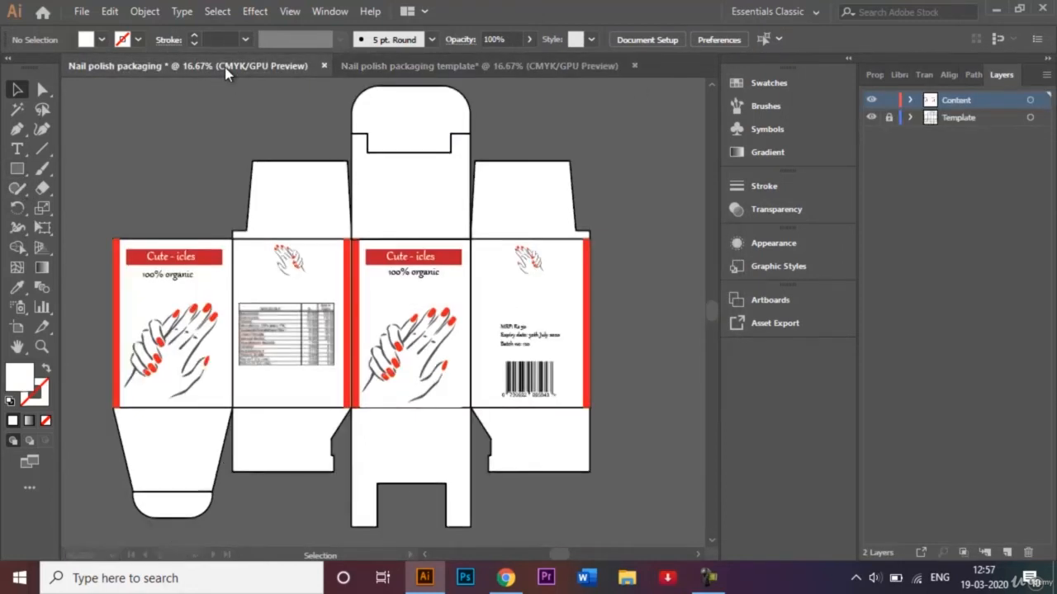
left_click(417, 66)
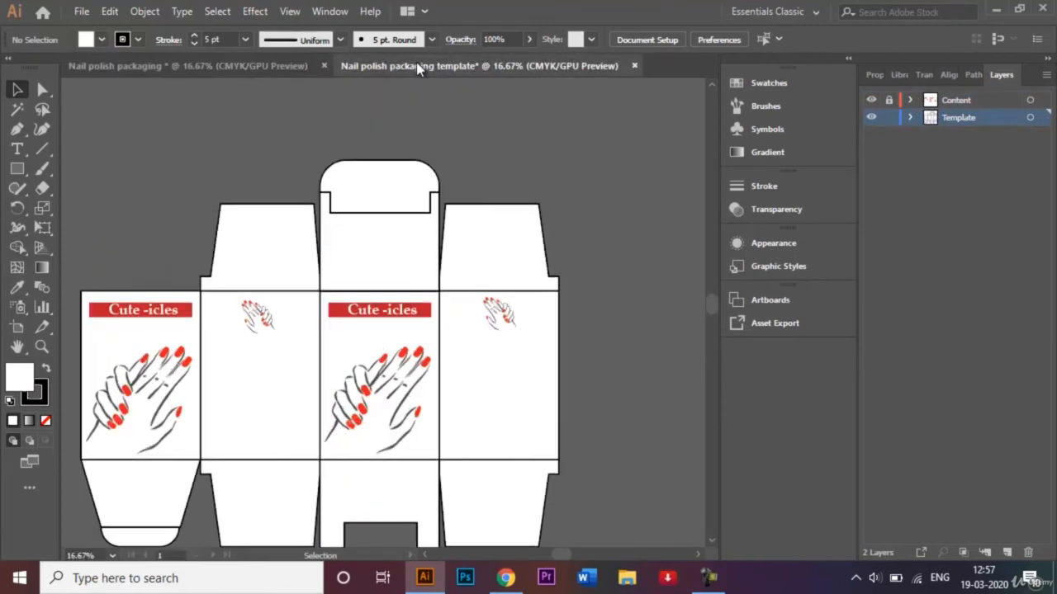
Draw a CMYK Red rectangle without stroke over the full height of the fold between the first and second panels
left_click(17, 170)
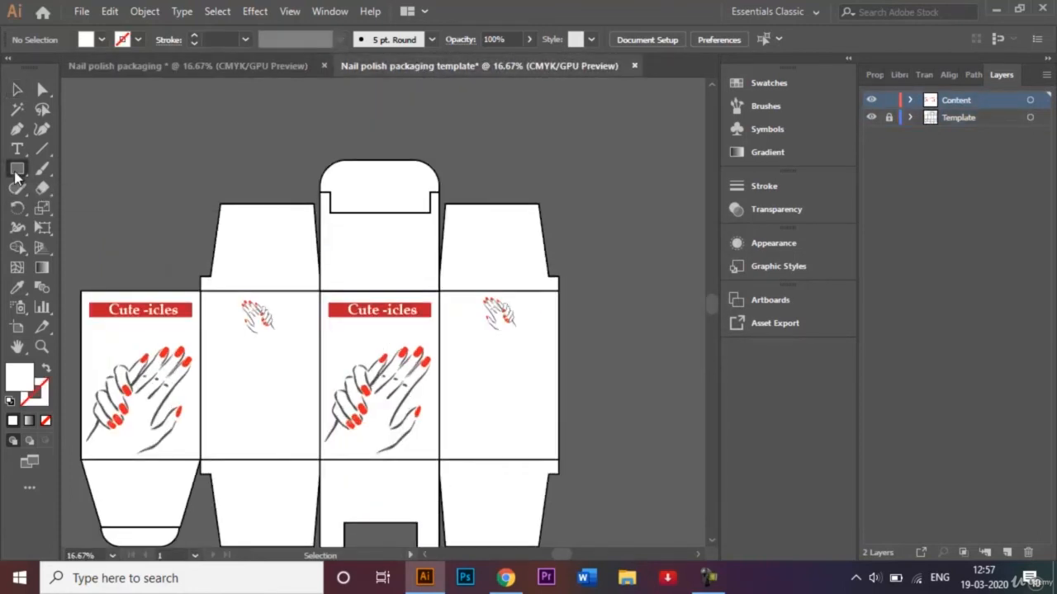
left_click(102, 40)
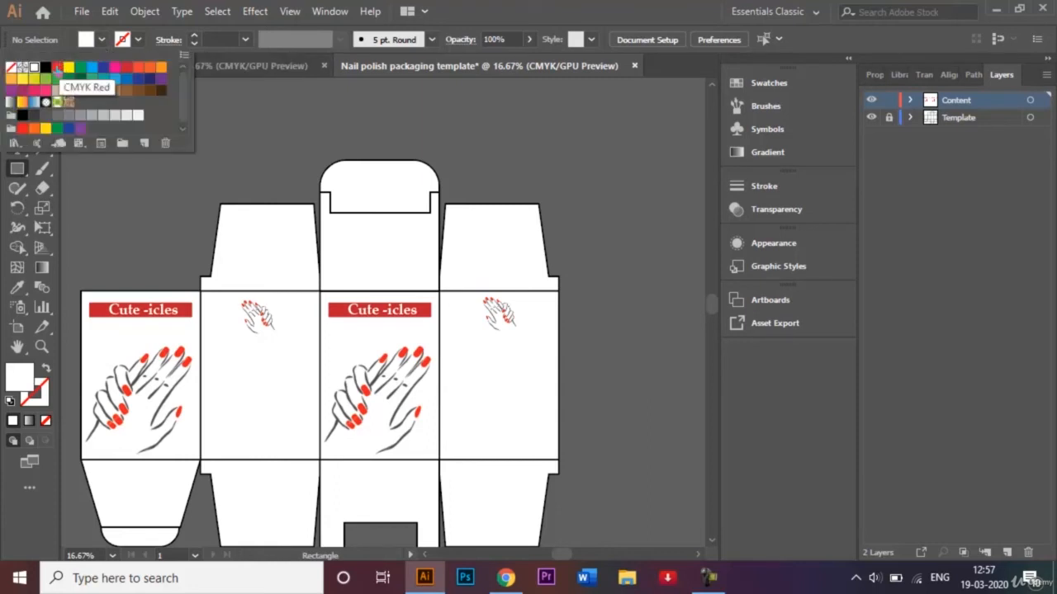
left_click(57, 67)
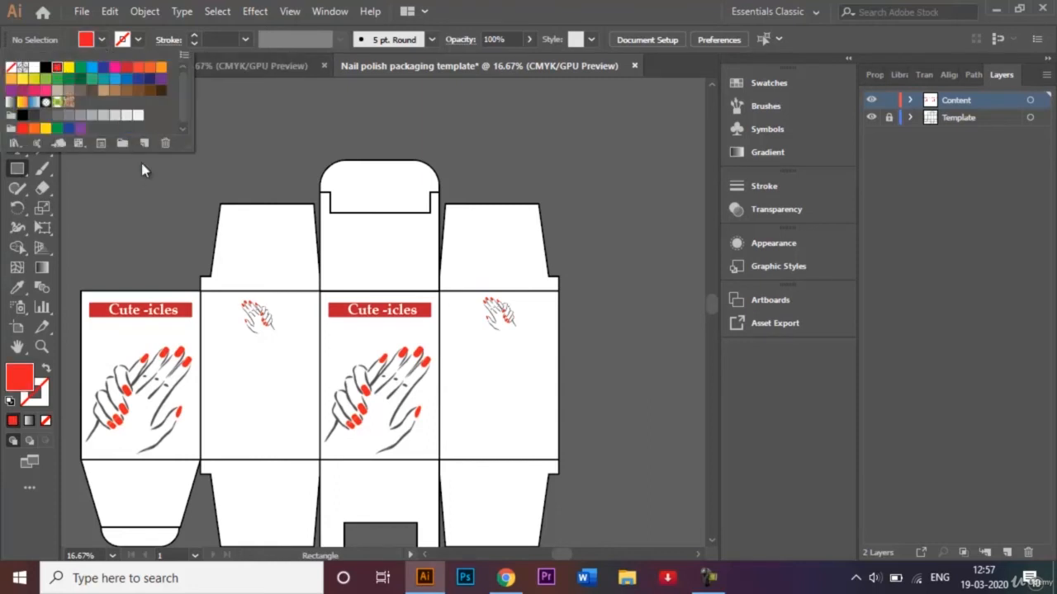
left_click(148, 192)
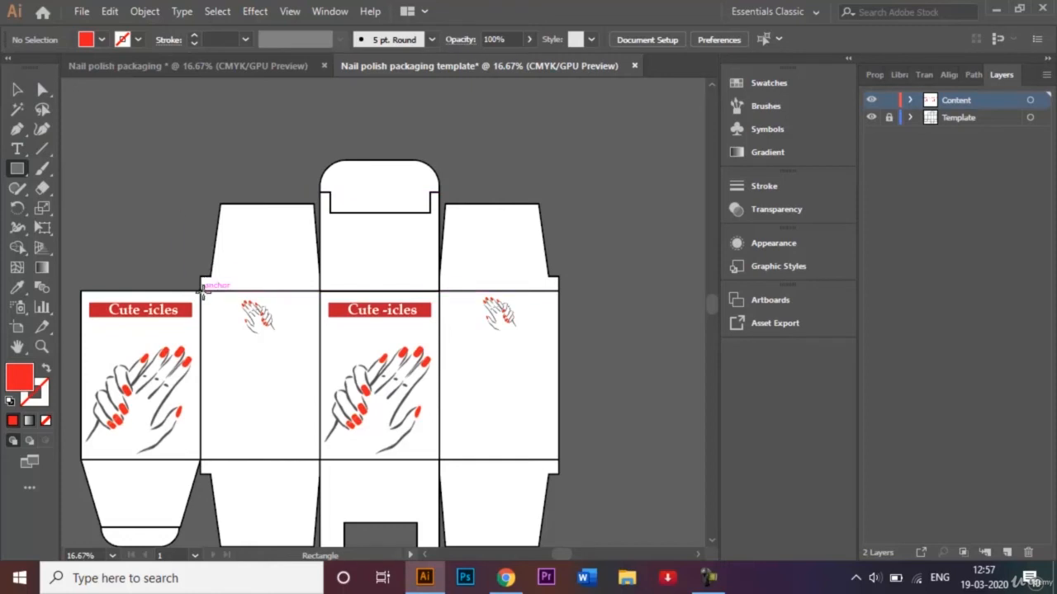
left_click_drag(194, 291, 209, 460)
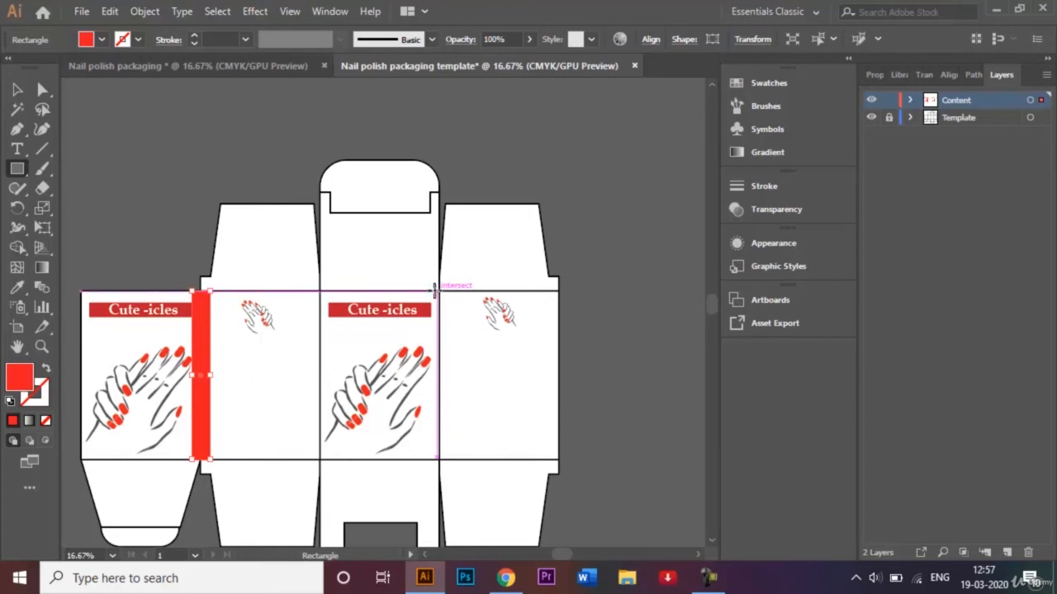
Draw a narrower red bar over the full height of the fold between the third and fourth panels
left_click_drag(435, 288, 446, 460)
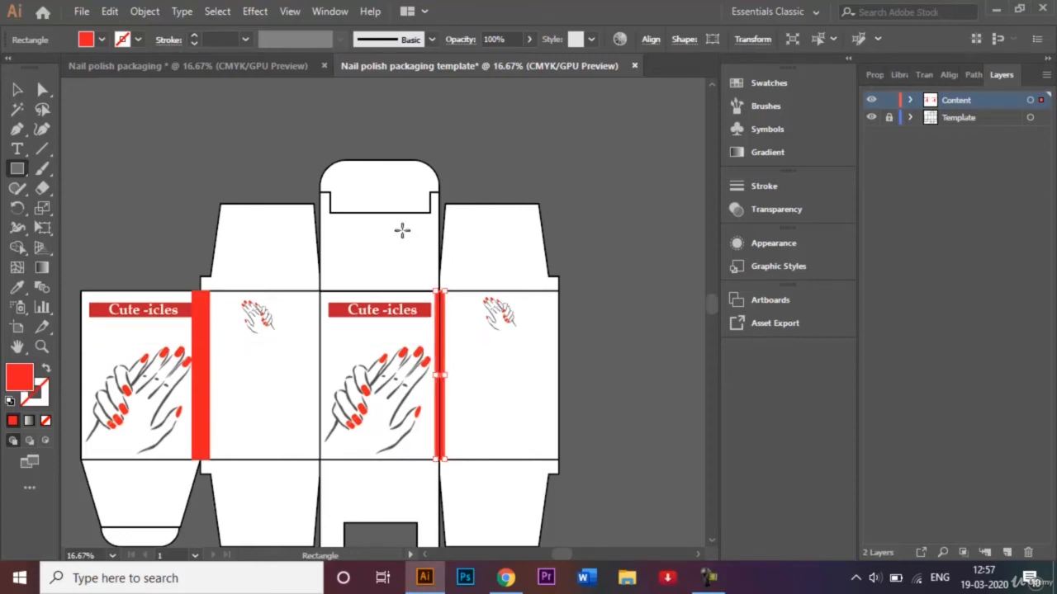
left_click(17, 89)
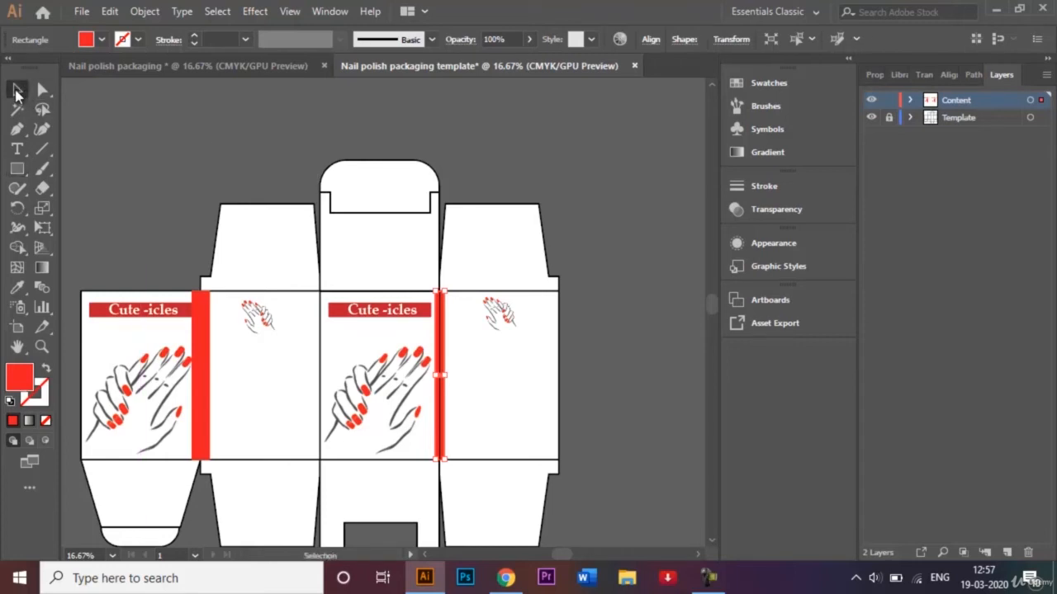
left_click(448, 148)
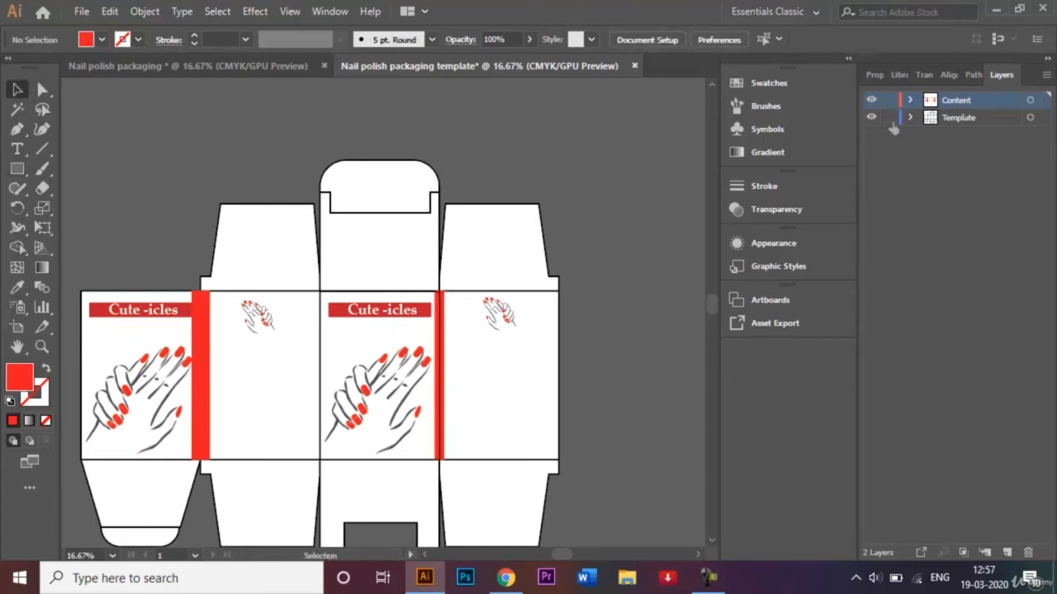
Send the red bar on the fold between the first and second panels to the back
left_click(208, 337)
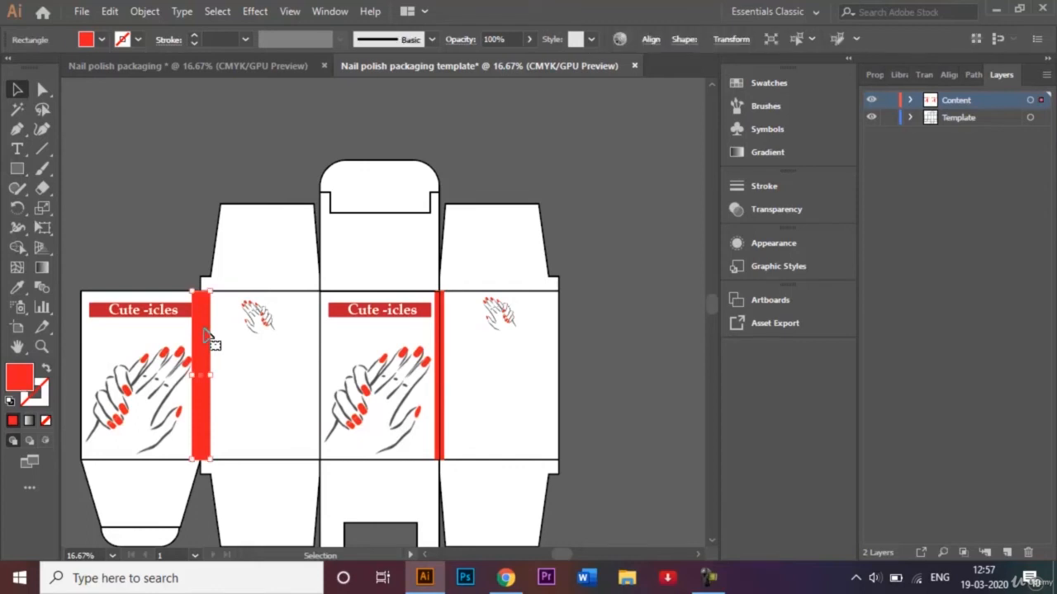
right_click(205, 334)
mouse_move(315, 477)
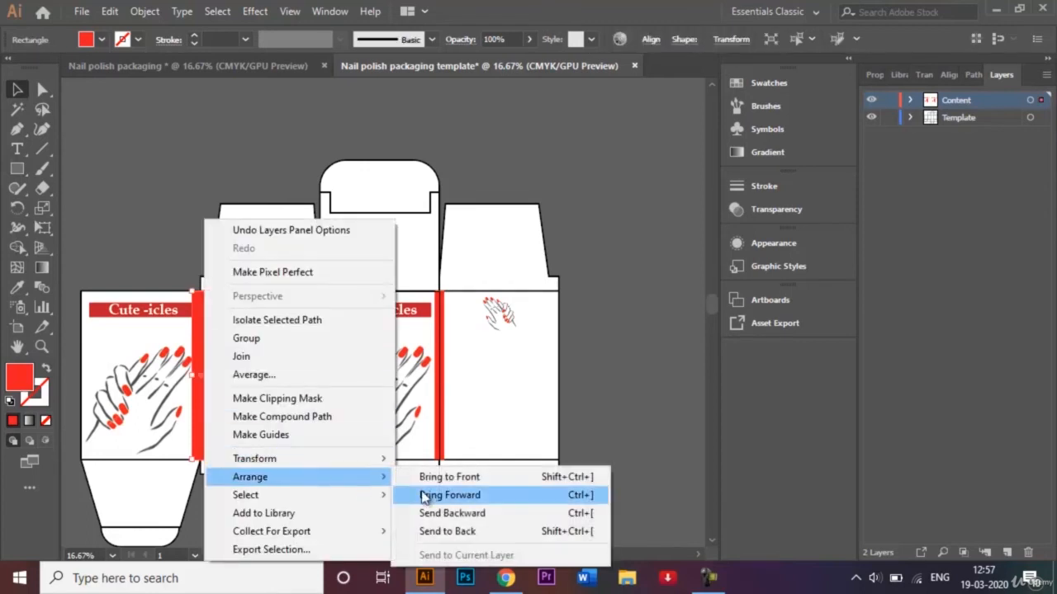
left_click(459, 532)
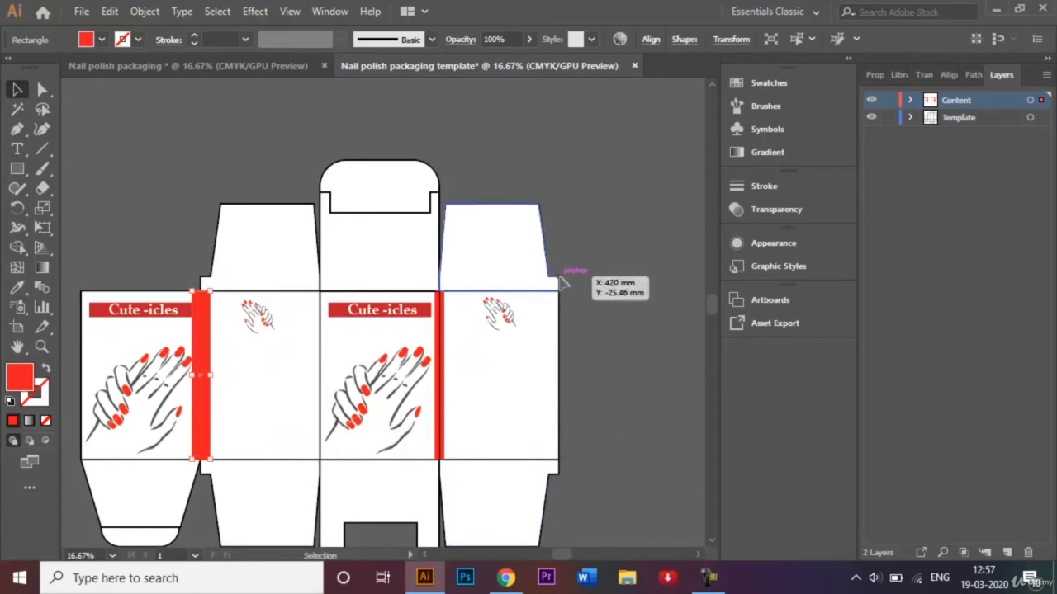
left_click(619, 261)
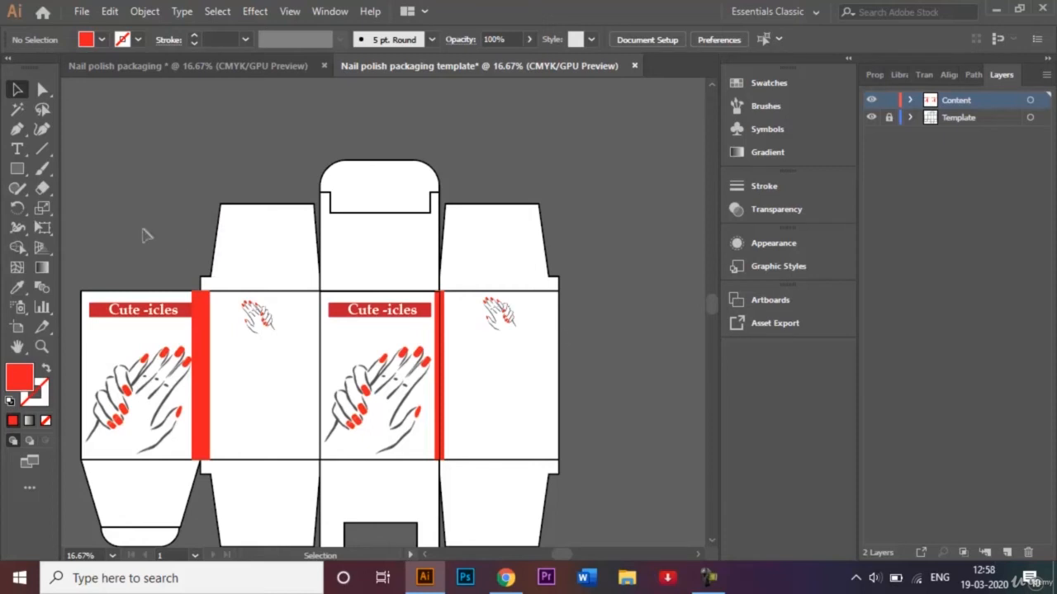
Draw a red bar along the outer edge of the fourth panel, spanning the small tabs above and below it
left_click(16, 169)
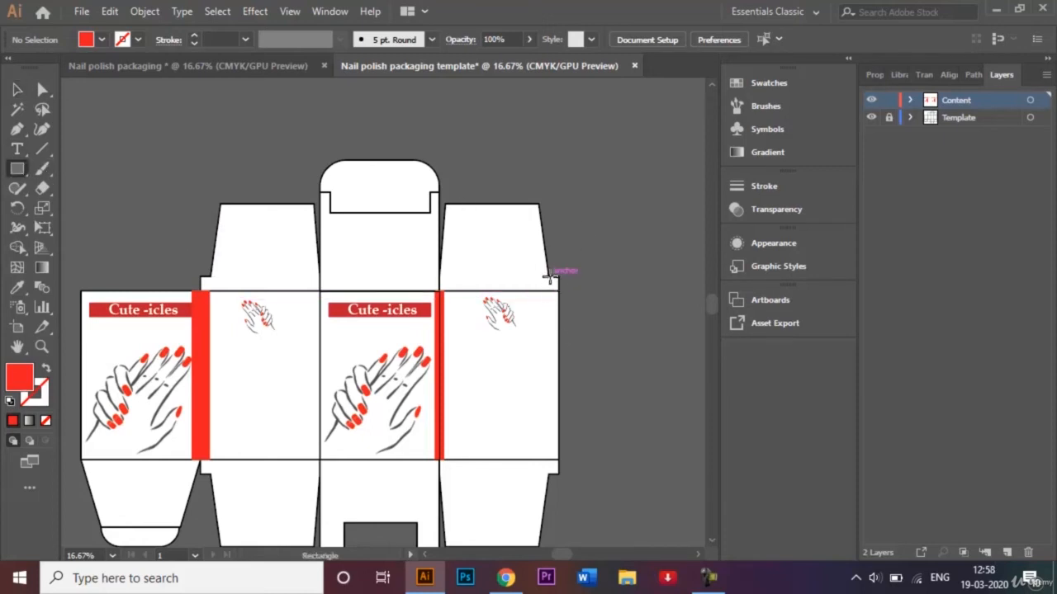
left_click_drag(548, 279, 558, 474)
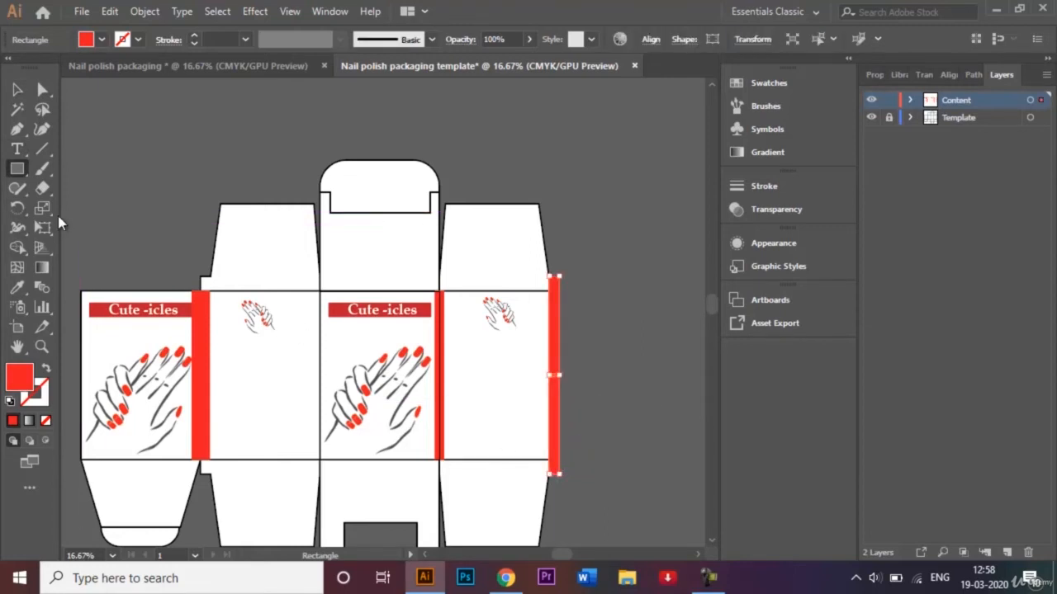
left_click(17, 89)
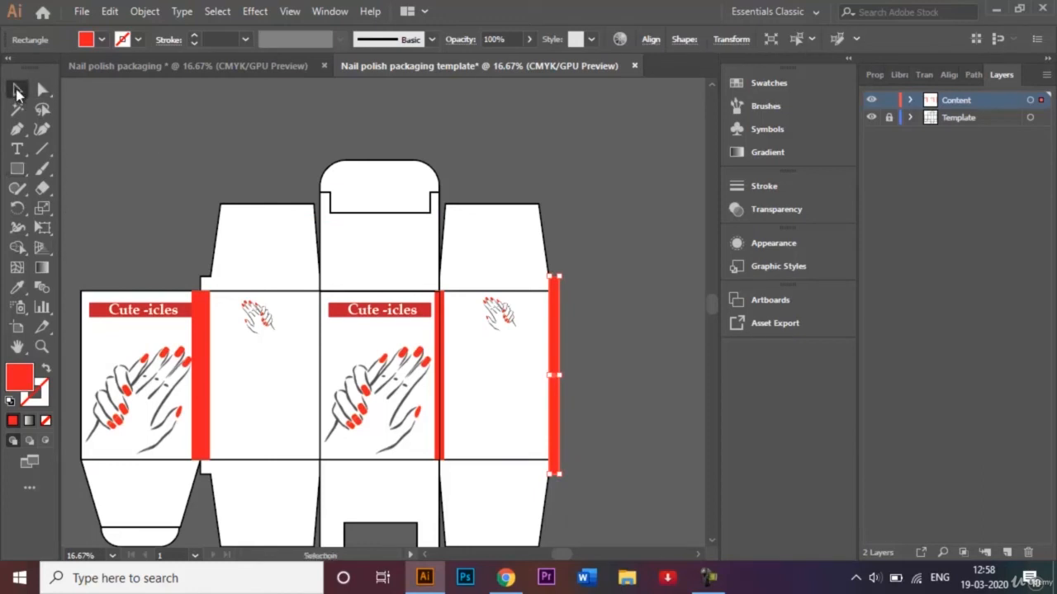
left_click(141, 142)
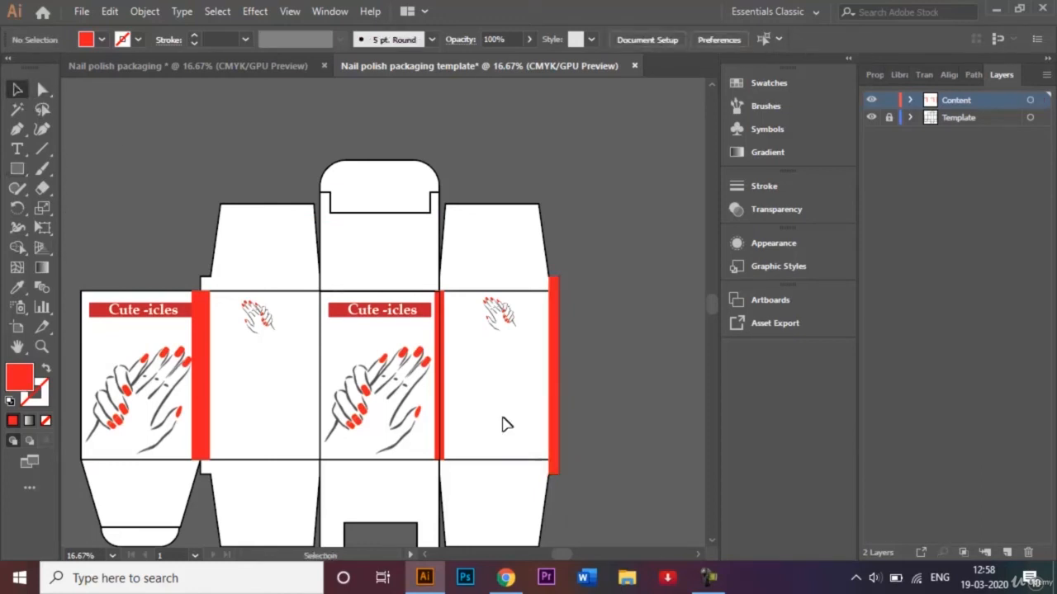
Draw a narrow white glue flap with a 5 pt black stroke along the outer edge of the first panel
left_click(423, 555)
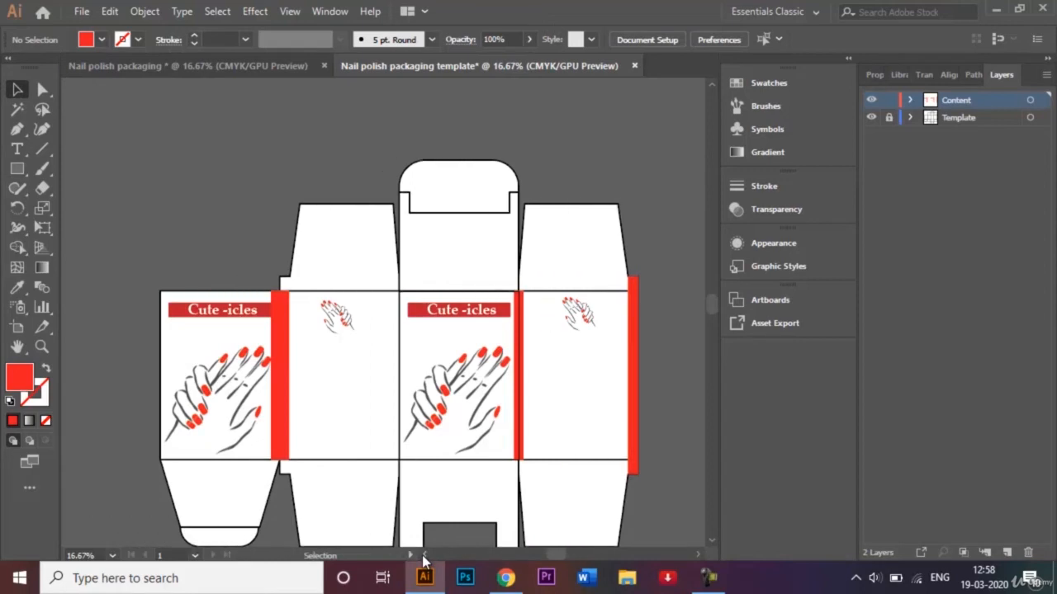
left_click(17, 168)
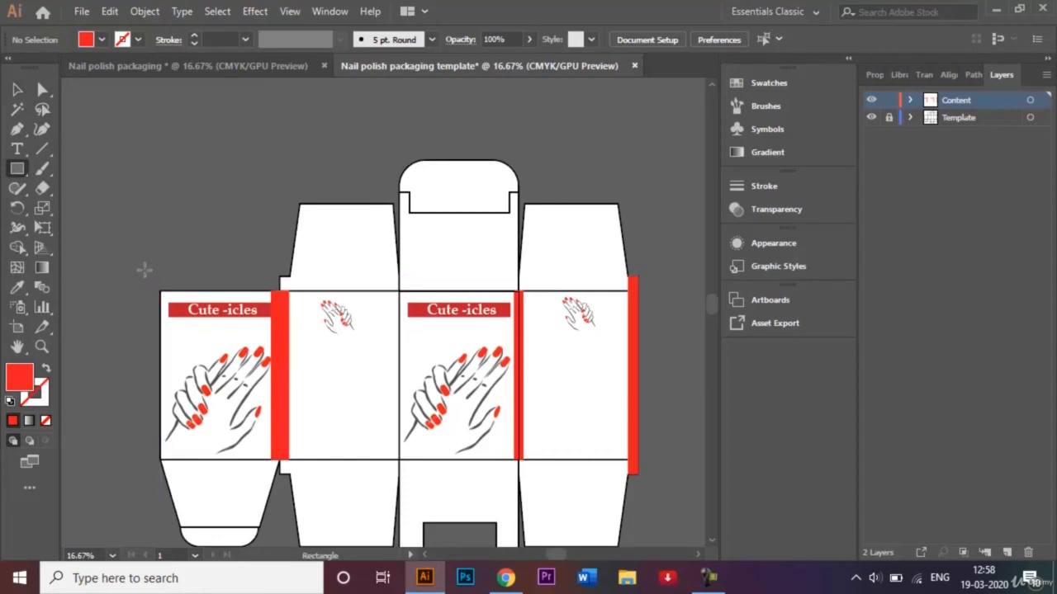
left_click(101, 42)
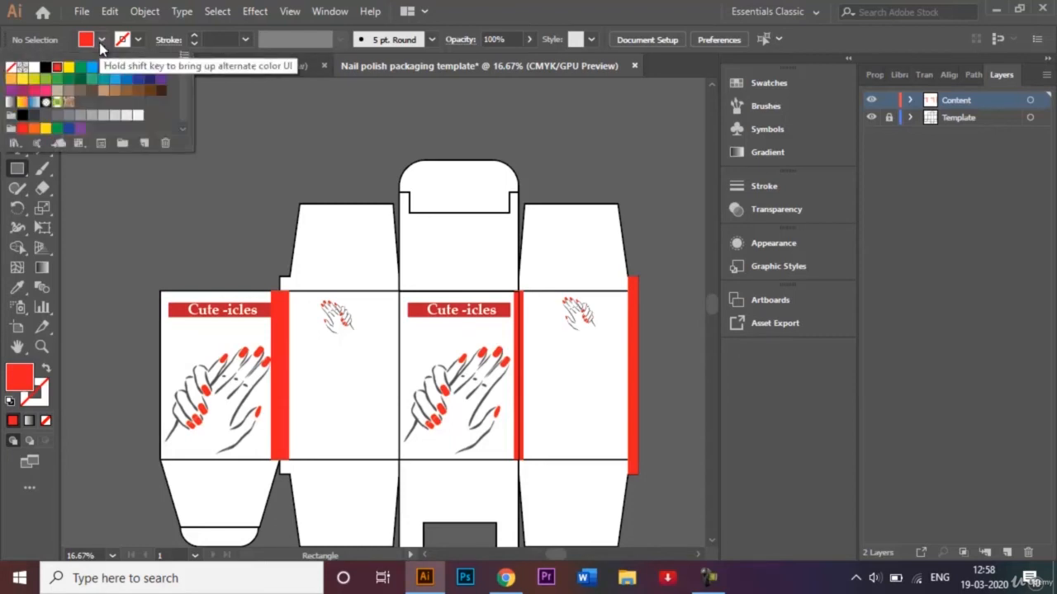
left_click(34, 67)
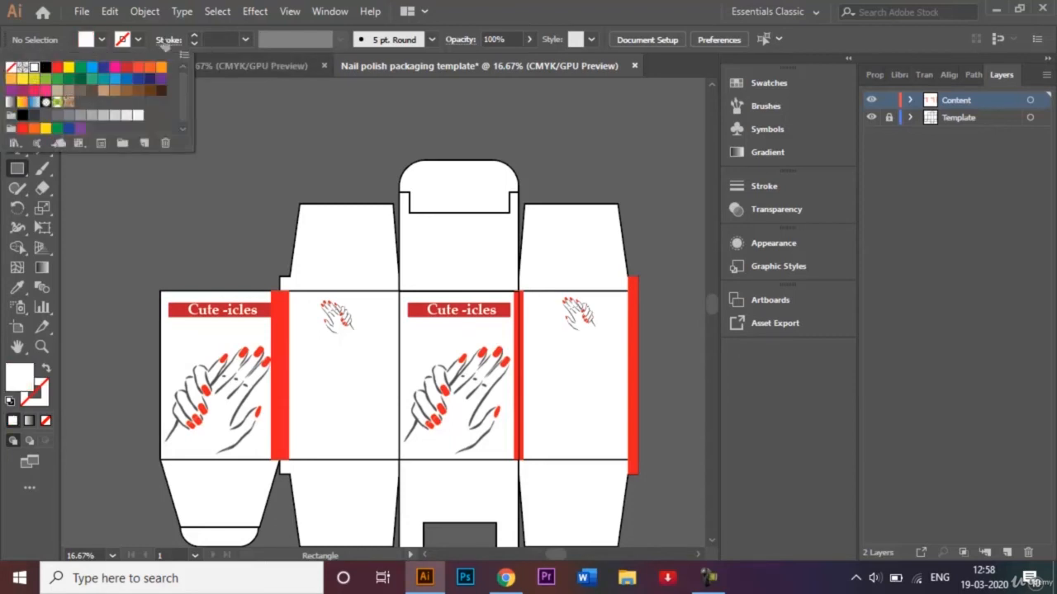
left_click(138, 40)
left_click(138, 40)
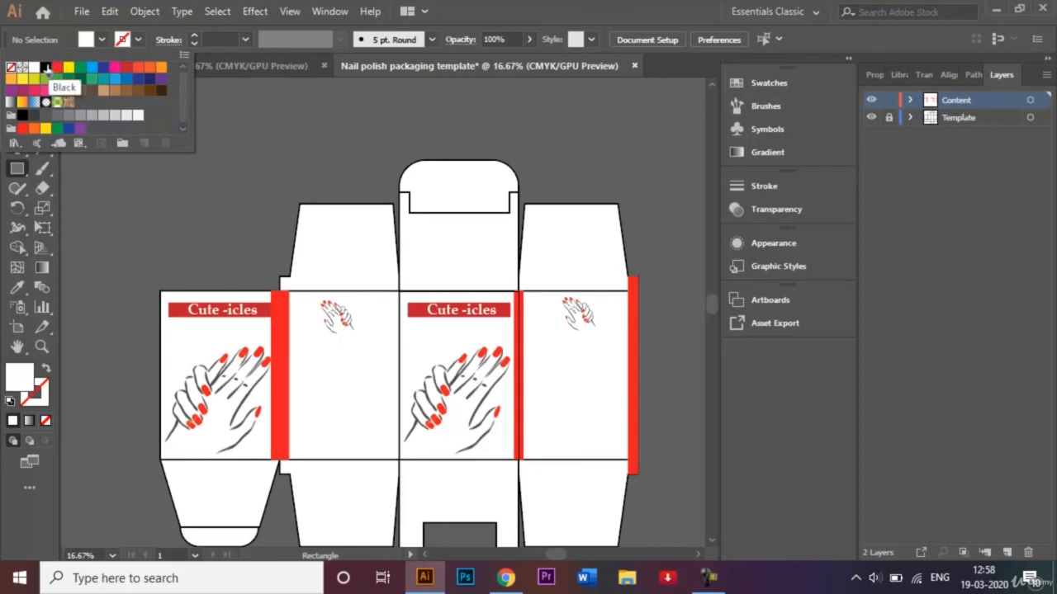
left_click(45, 67)
left_click(245, 39)
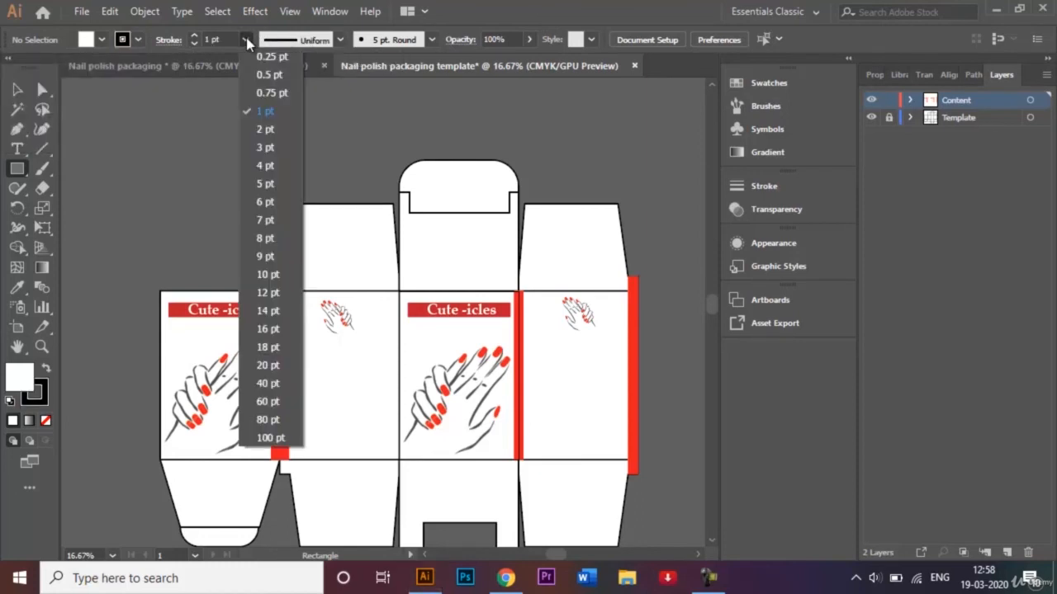
left_click(264, 185)
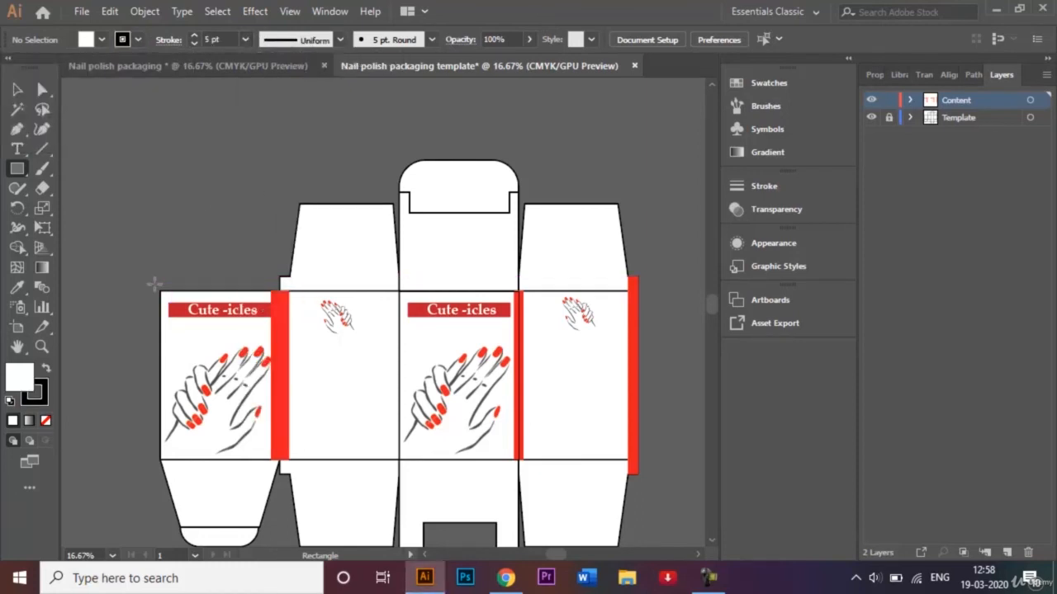
left_click_drag(158, 288, 142, 460)
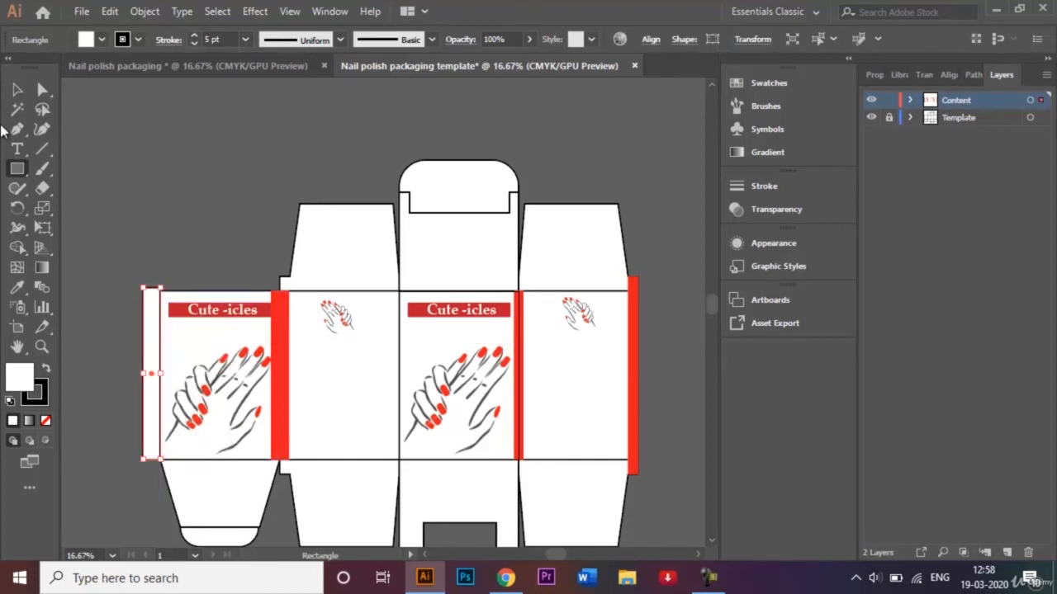
left_click(17, 89)
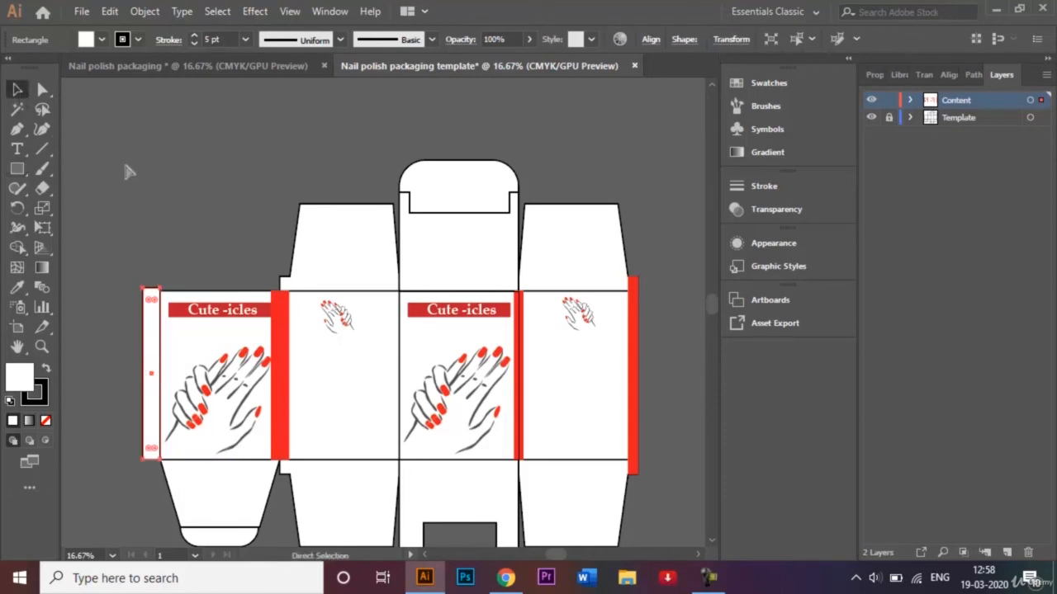
Resize the glue flap so its upper edge lines up with the first panel's upper edge
key("ctrl+equal")
key("ctrl+equal")
key("ctrl+equal")
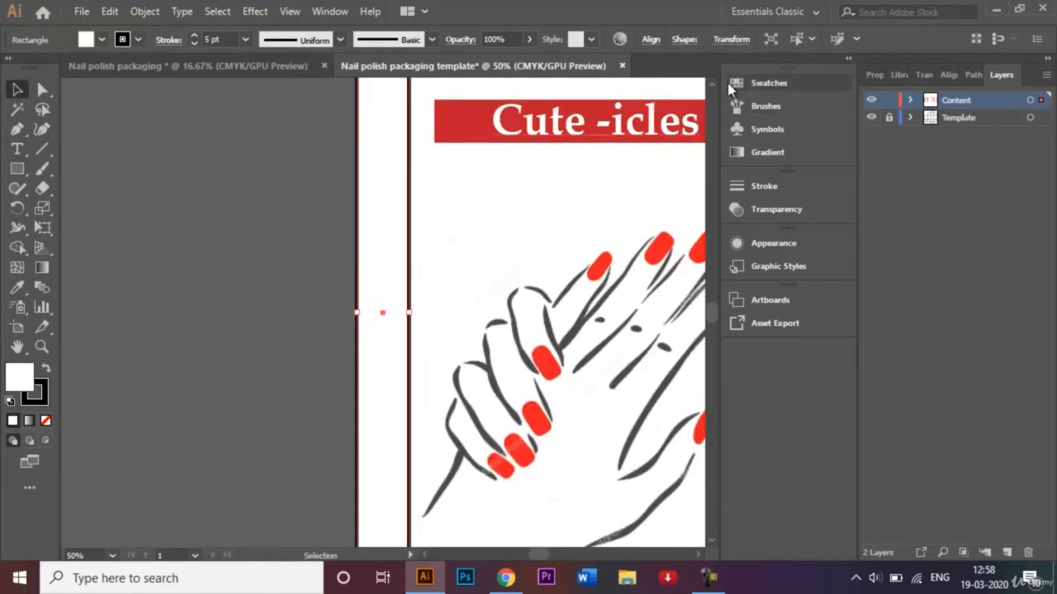
left_click(712, 82)
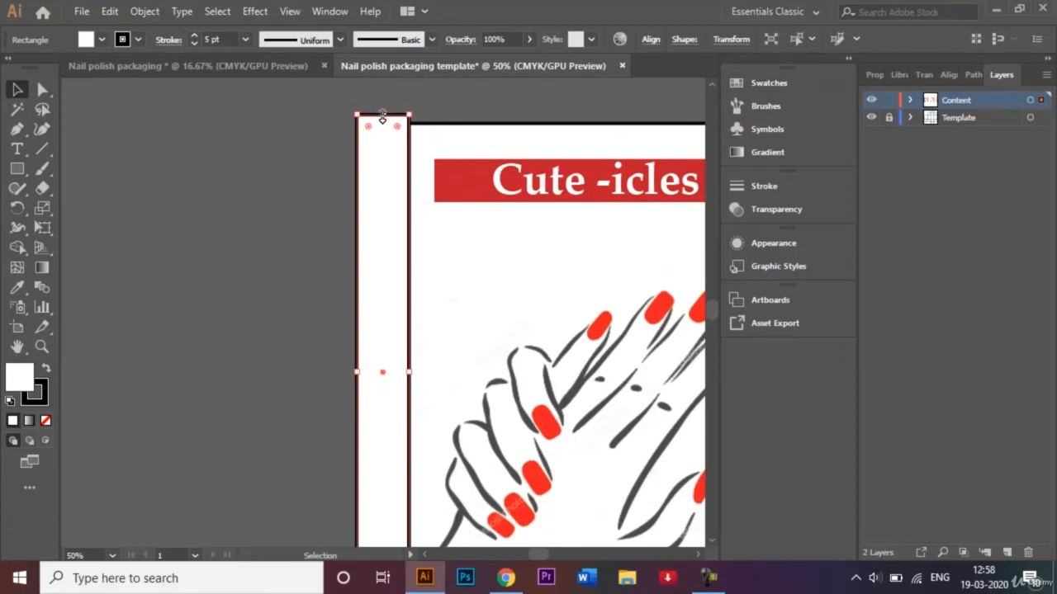
left_click_drag(383, 114, 382, 124)
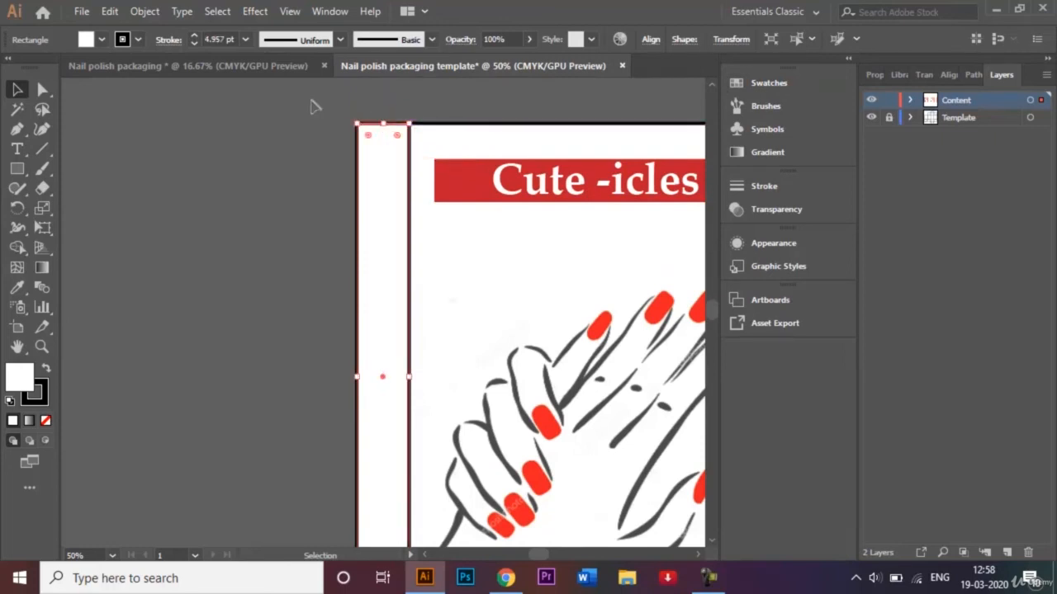
left_click(312, 106)
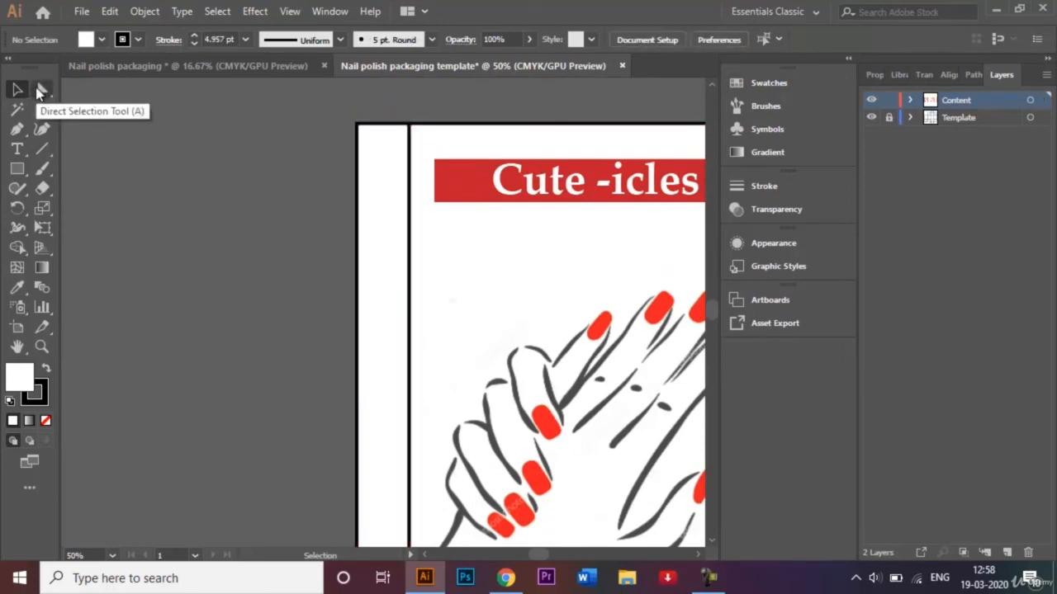
Lower the glue flap's upper outer corner point to give the flap a slanted upper end
left_click(37, 91)
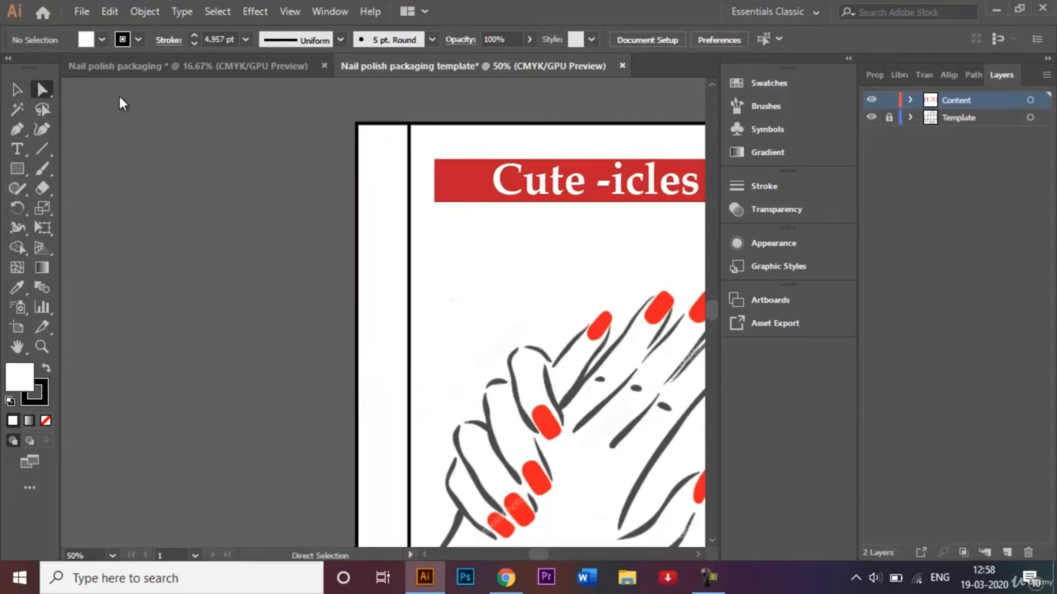
left_click(359, 124)
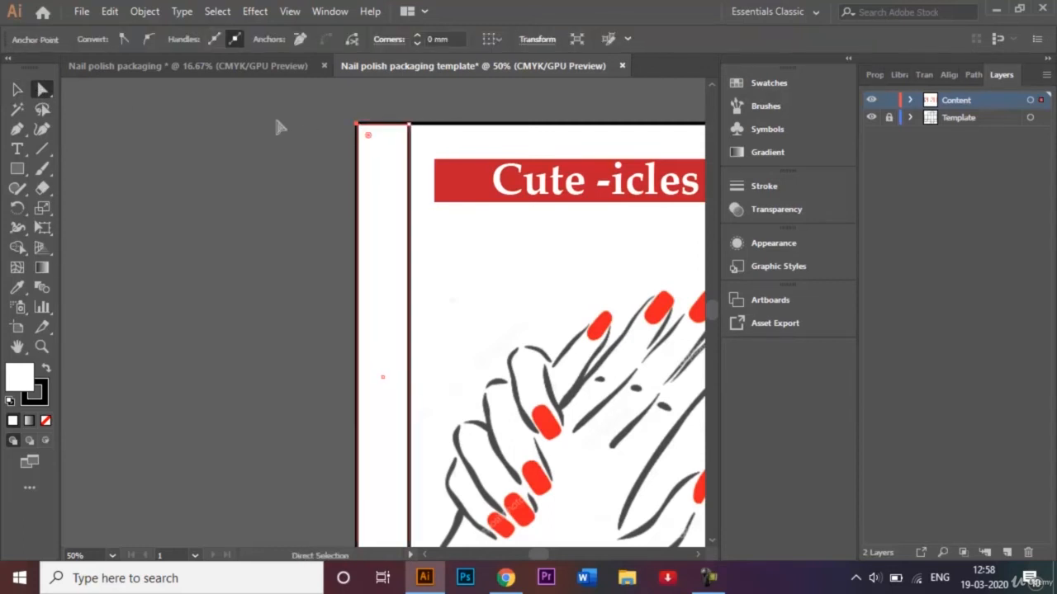
key("Down")
key("Down")
key("Down")
key("Down")
key("Down")
key("Down")
key("Down")
key("Down")
key("Down")
key("Down")
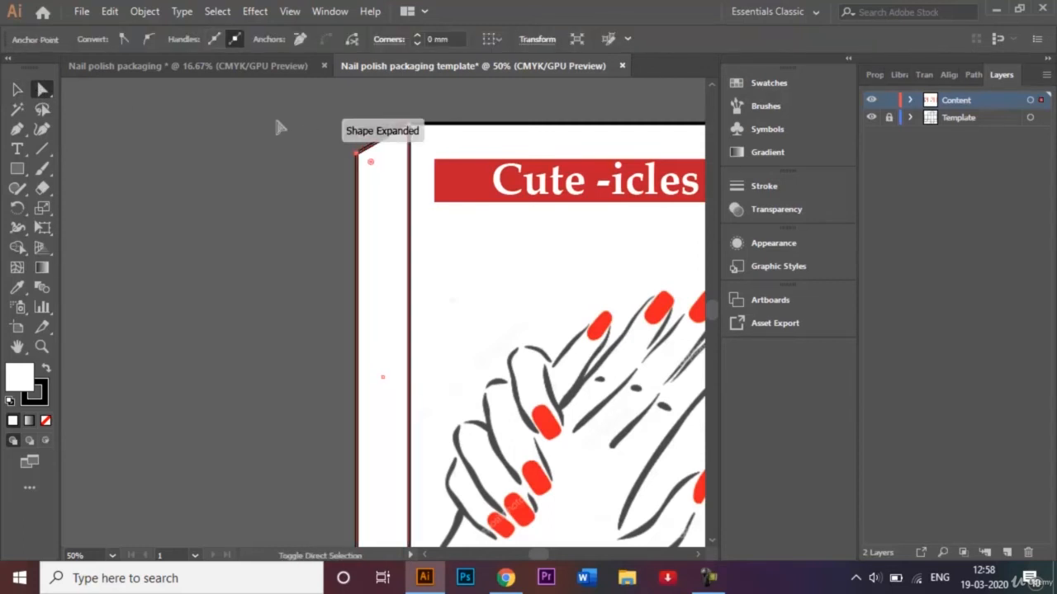
key("Down")
key("Down")
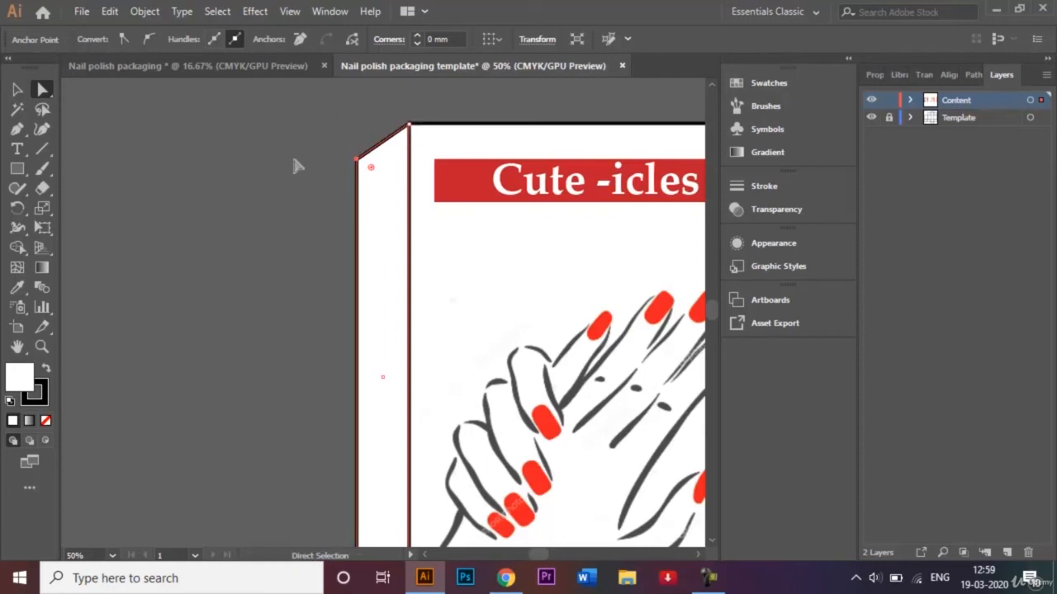
left_click(17, 89)
left_click(217, 134)
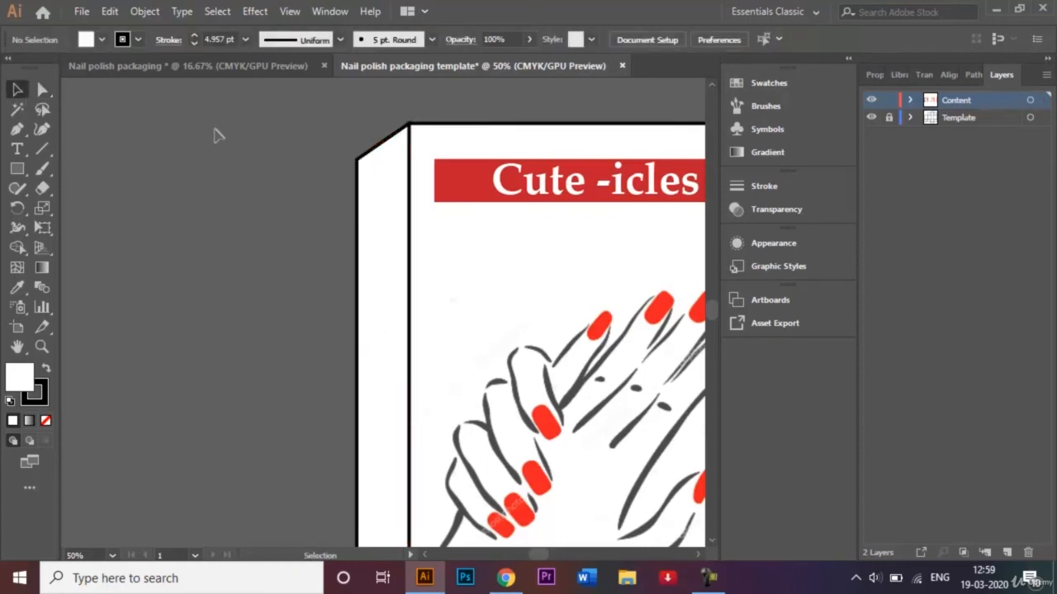
key("ctrl+minus")
key("ctrl+minus")
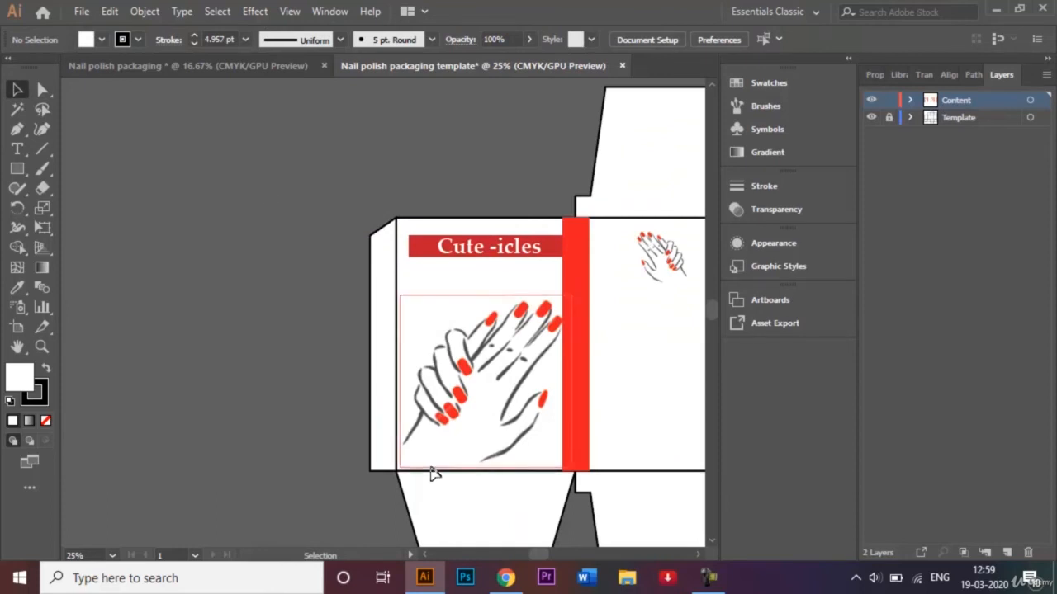
Open Barcode.png, place the barcode on the lower part of the fourth panel, and close the barcode document
key("ctrl+minus")
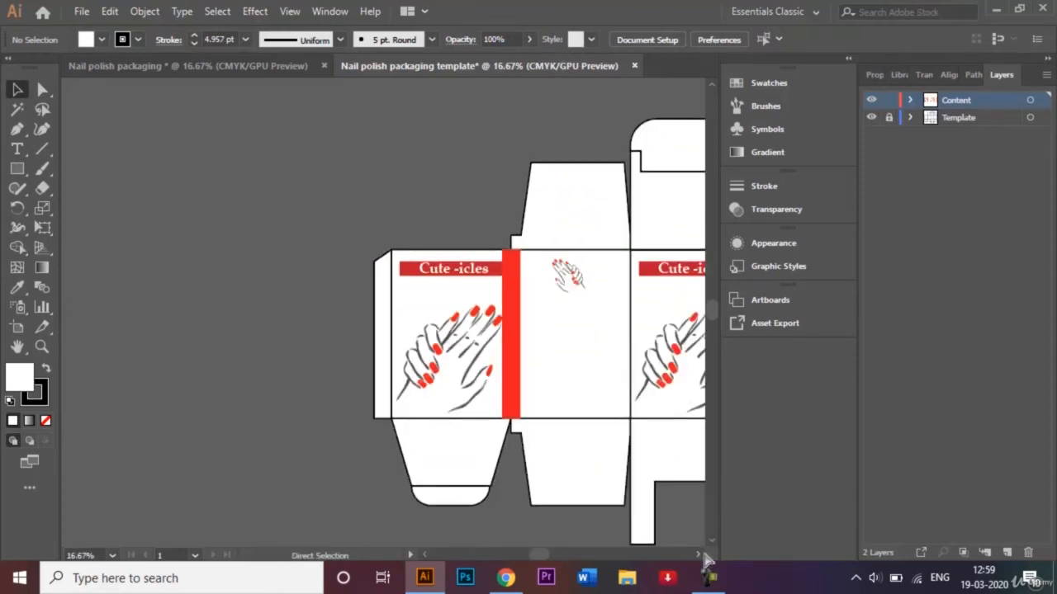
scroll(697, 555, "right", 8)
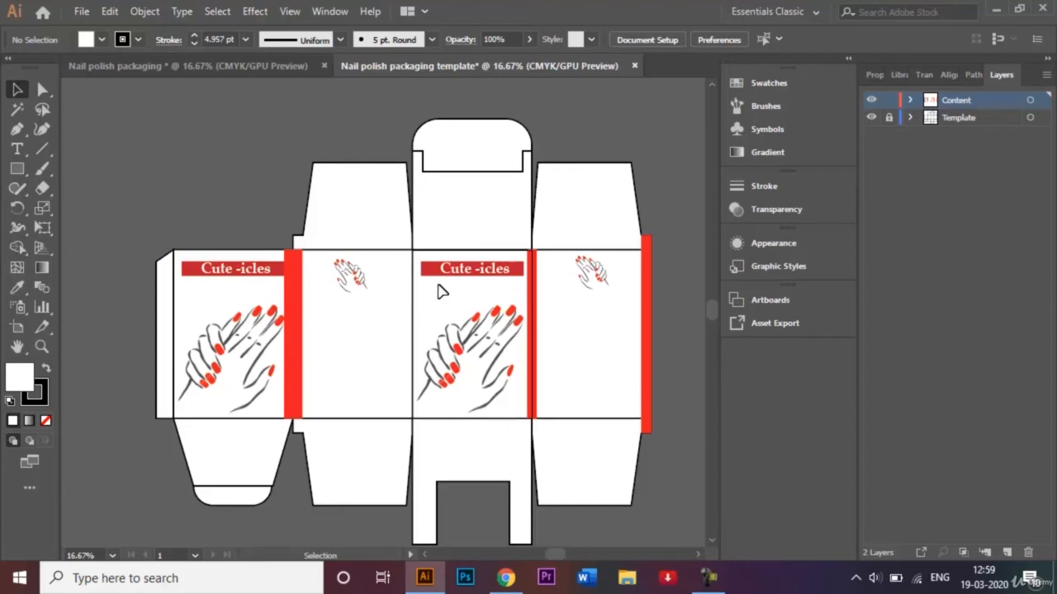
key("a")
key("ctrl+o")
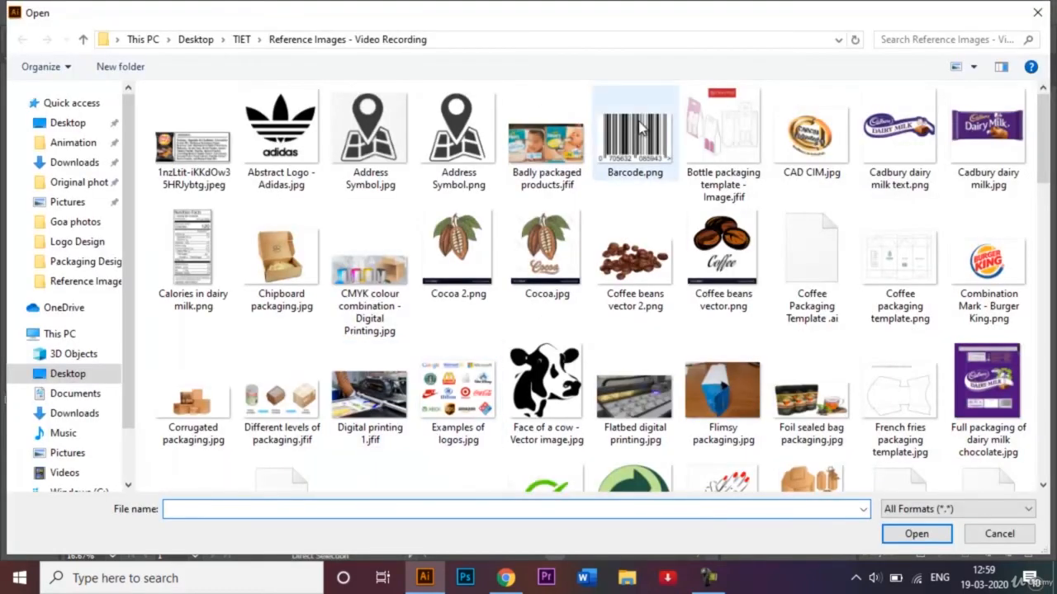
left_click(641, 136)
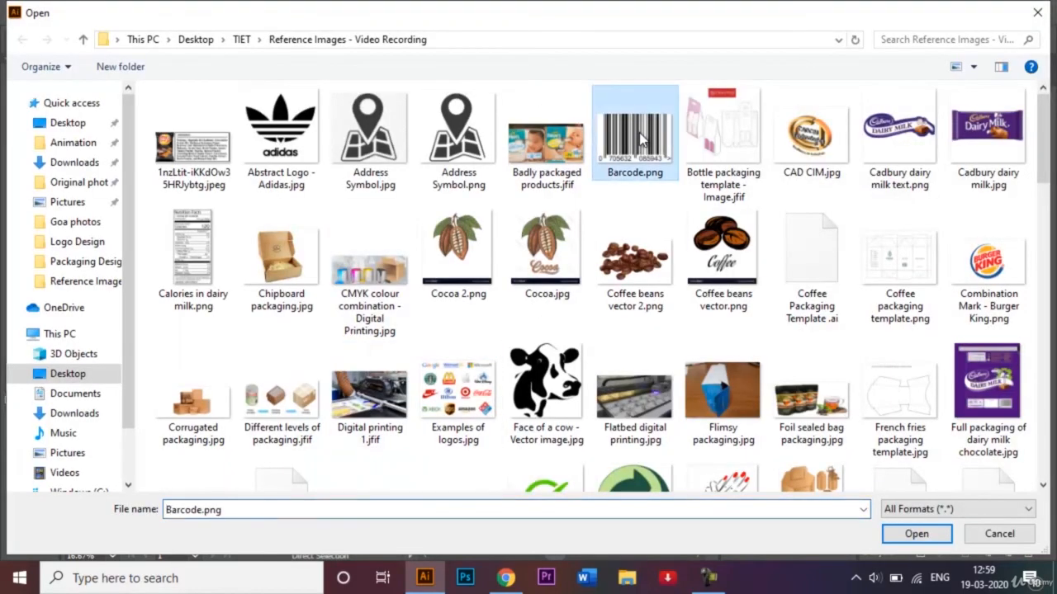
left_click(912, 537)
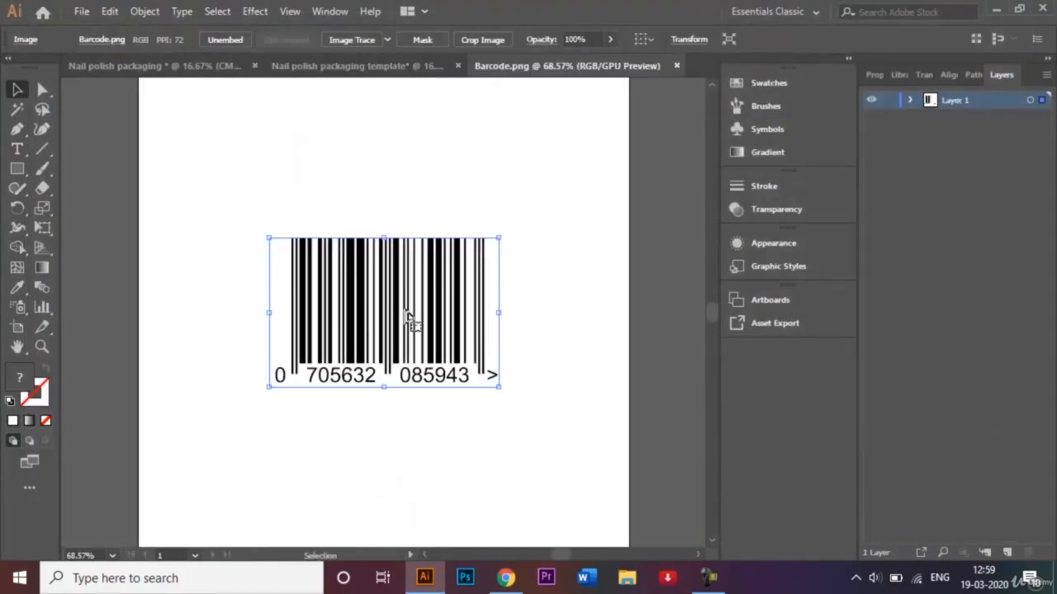
left_click_drag(407, 318, 600, 399)
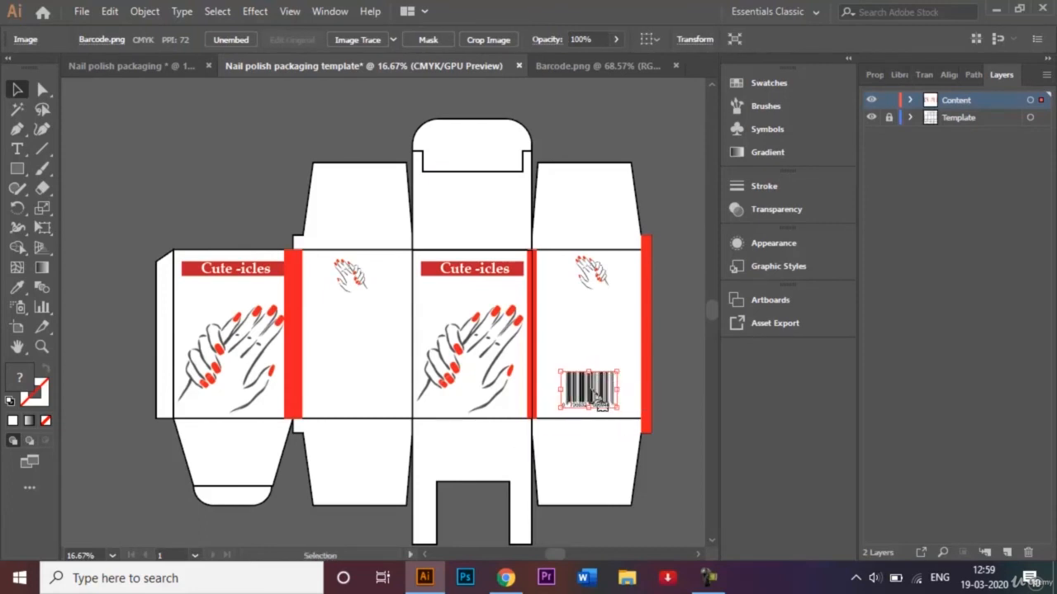
left_click(677, 65)
Open the image Ingredients used to make nail polish.jpg from the reference images folder
key("o")
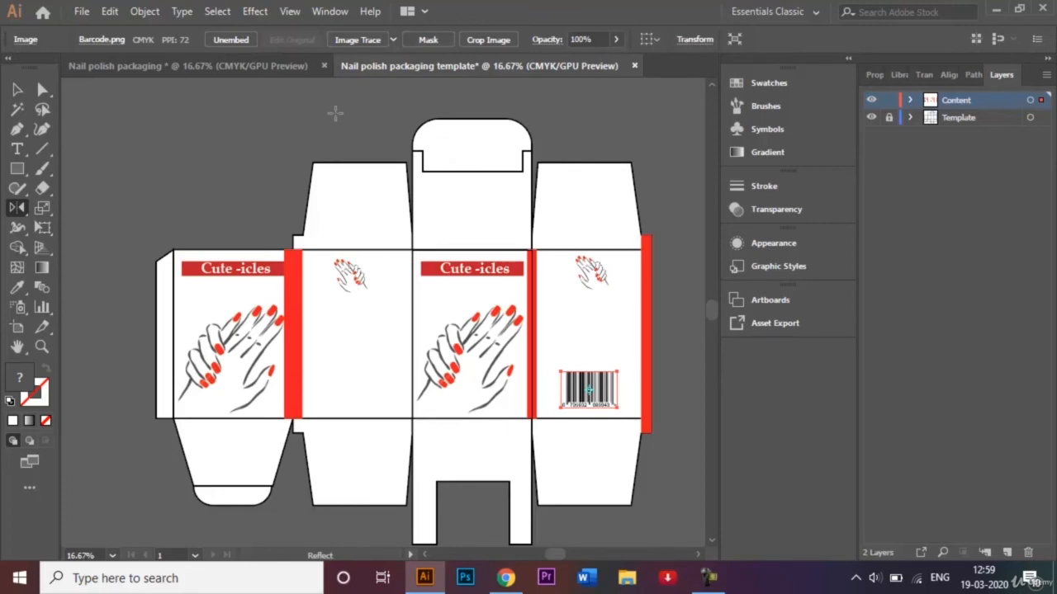
key("ctrl+o")
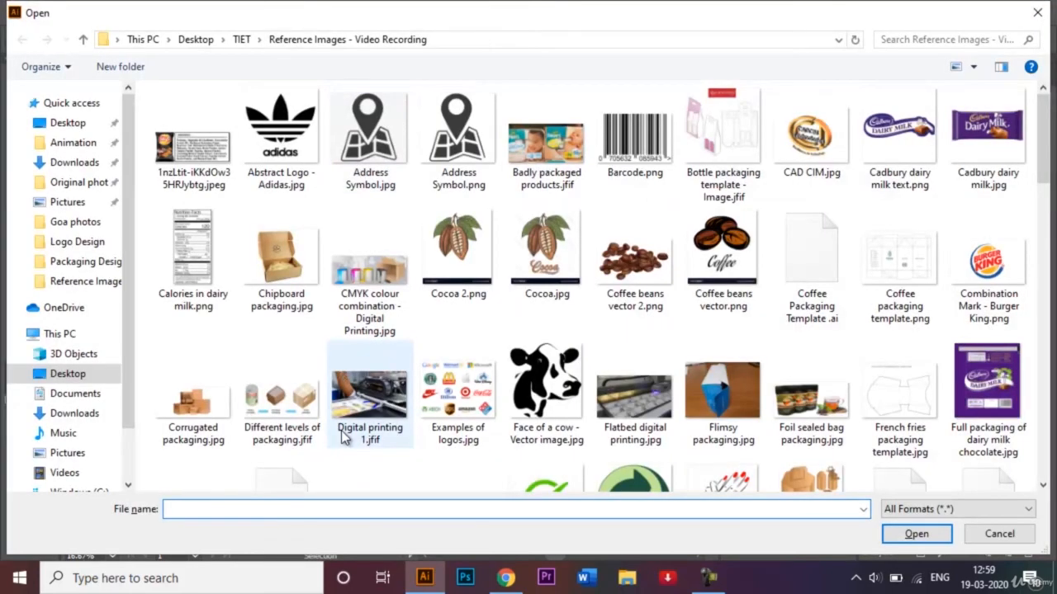
type("In")
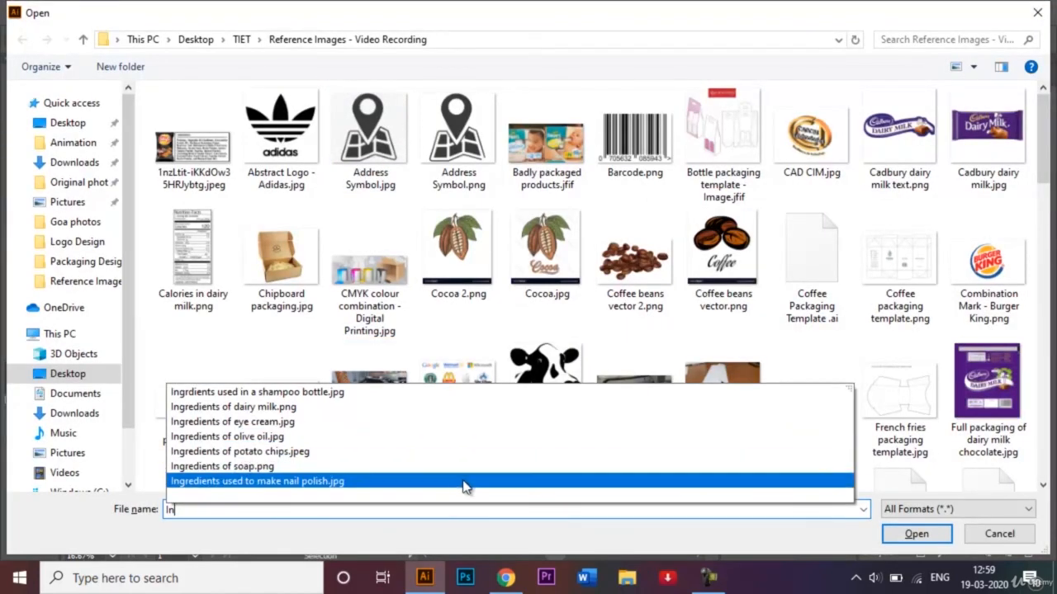
left_click(453, 483)
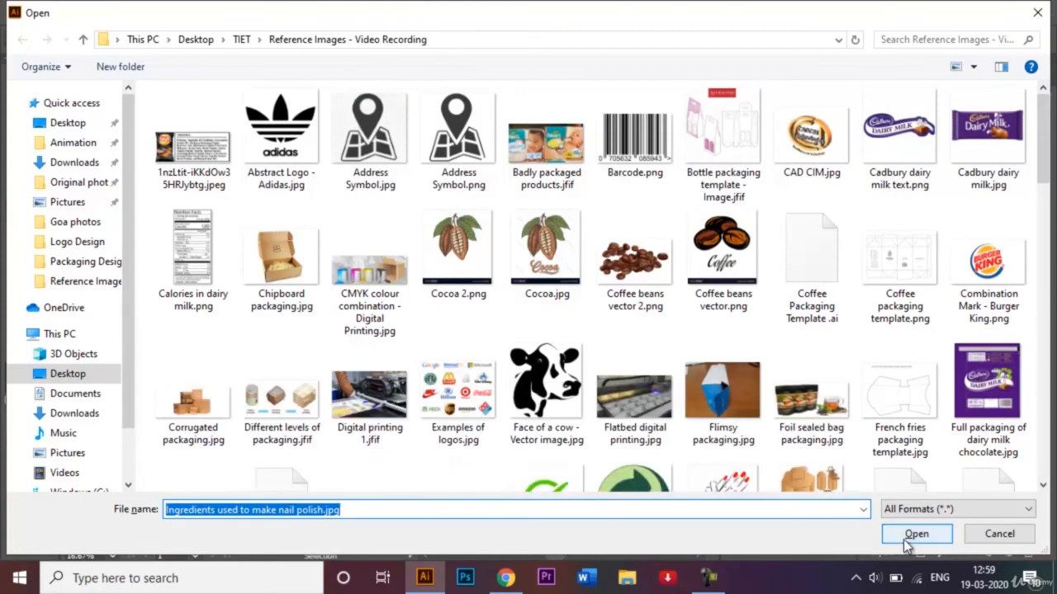
left_click(915, 533)
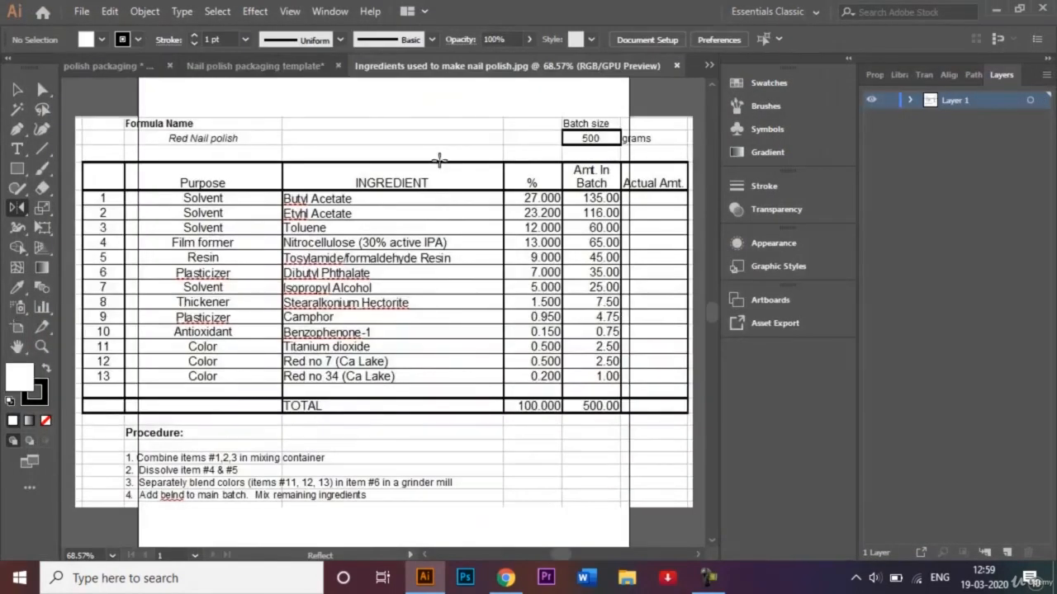
Crop the ingredients image to the INGREDIENT, % and Amt. In Batch columns, from the header row through Red no 34 (Ca Lake)
left_click(14, 88)
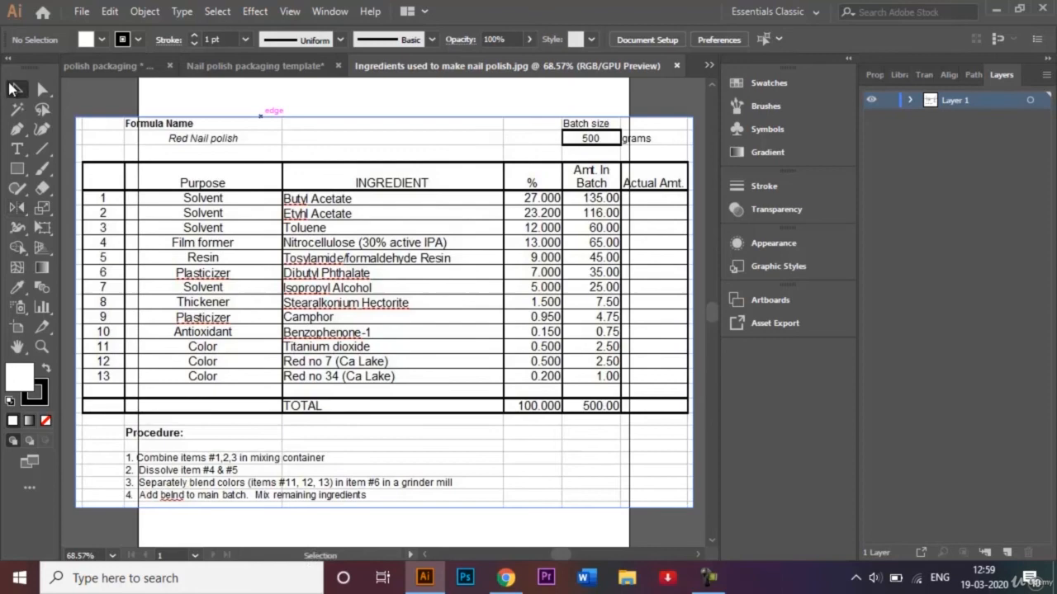
left_click(264, 167)
left_click(531, 43)
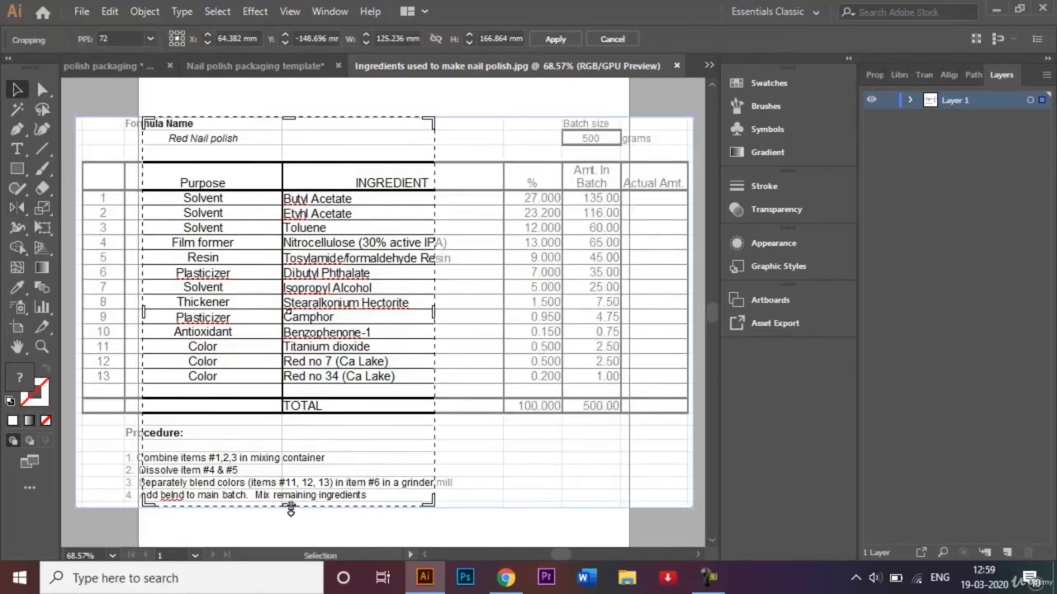
left_click_drag(290, 502, 352, 385)
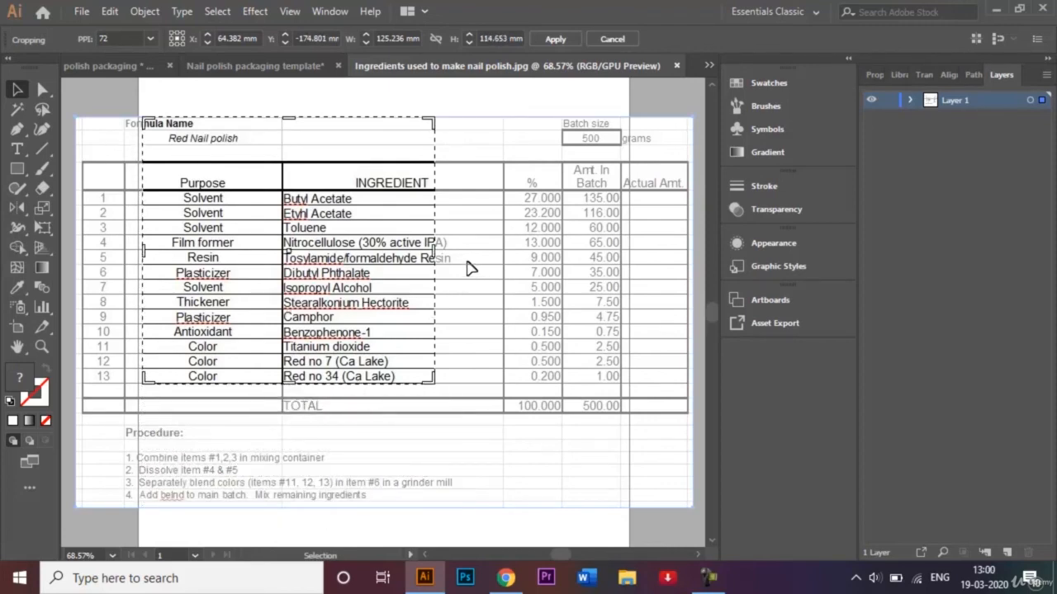
left_click_drag(434, 248, 619, 265)
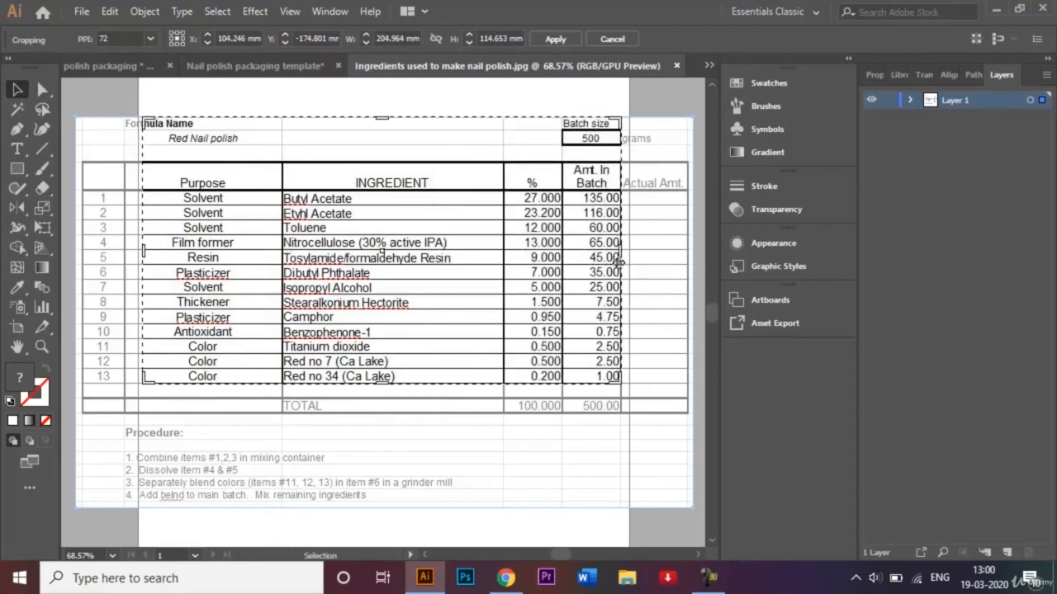
left_click_drag(385, 118, 391, 164)
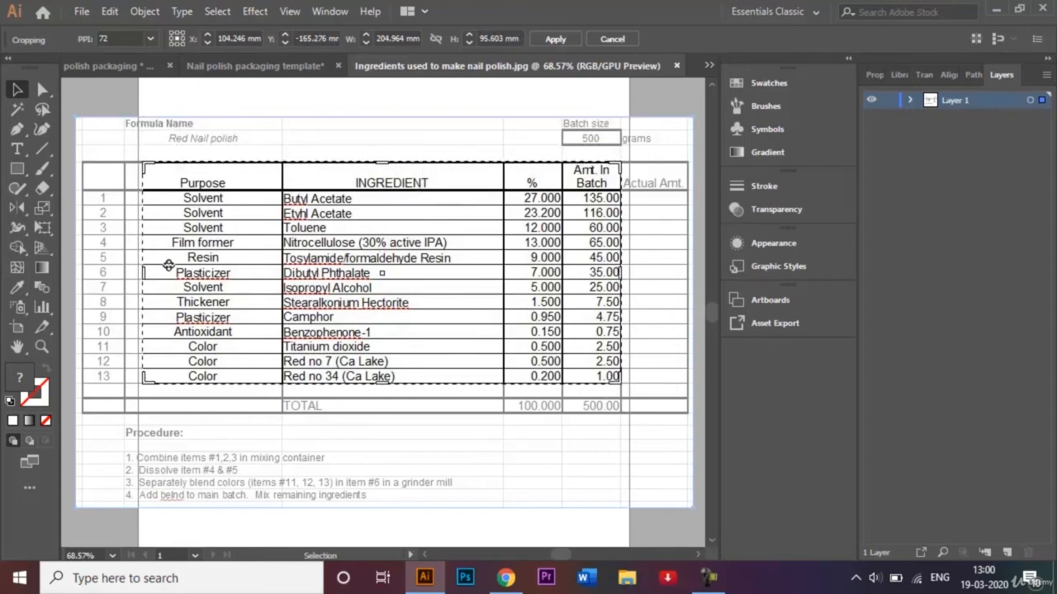
left_click_drag(146, 275, 278, 276)
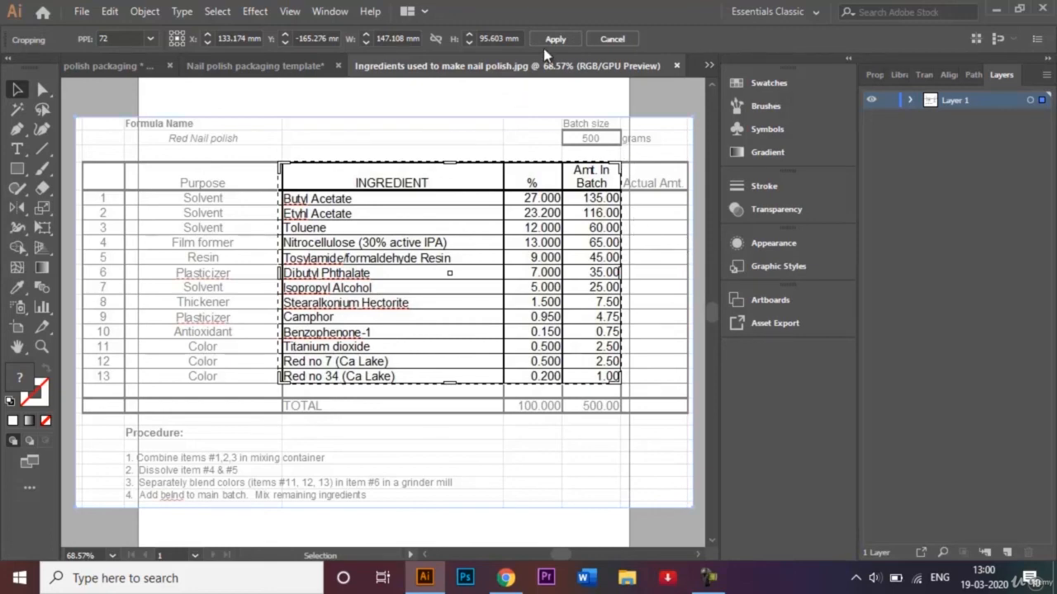
left_click_drag(621, 273, 627, 272)
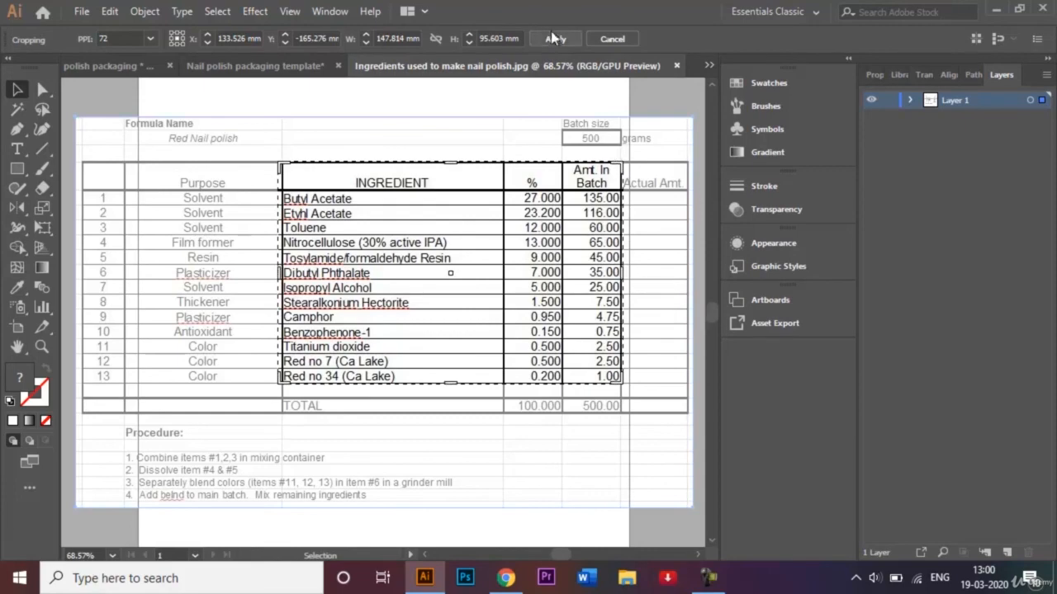
left_click(547, 38)
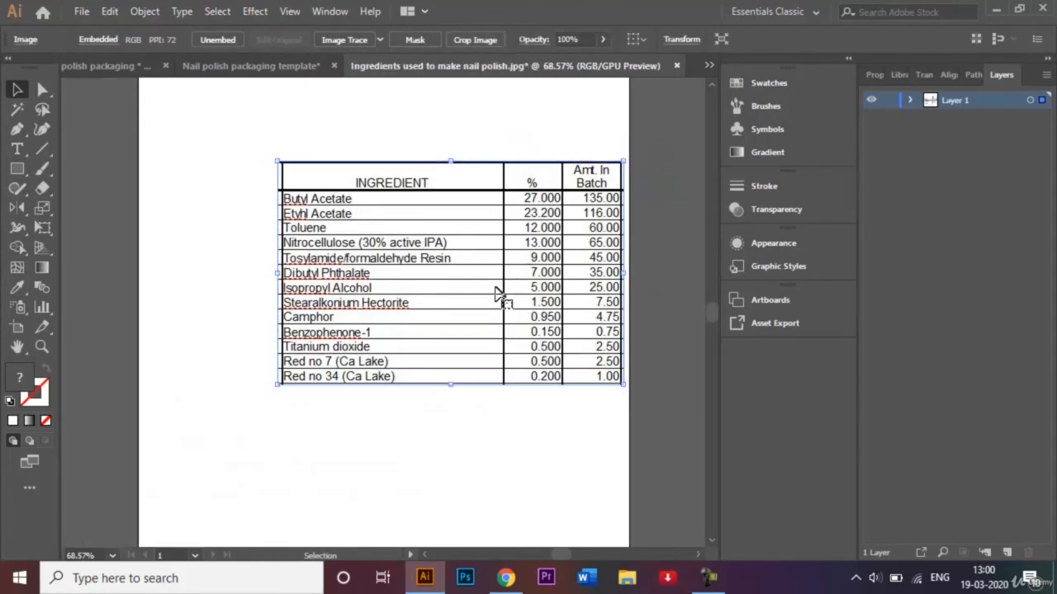
Place the cropped ingredients table on the second panel and enlarge it to nearly the panel's width, below the small hand image
left_click_drag(453, 305, 355, 372)
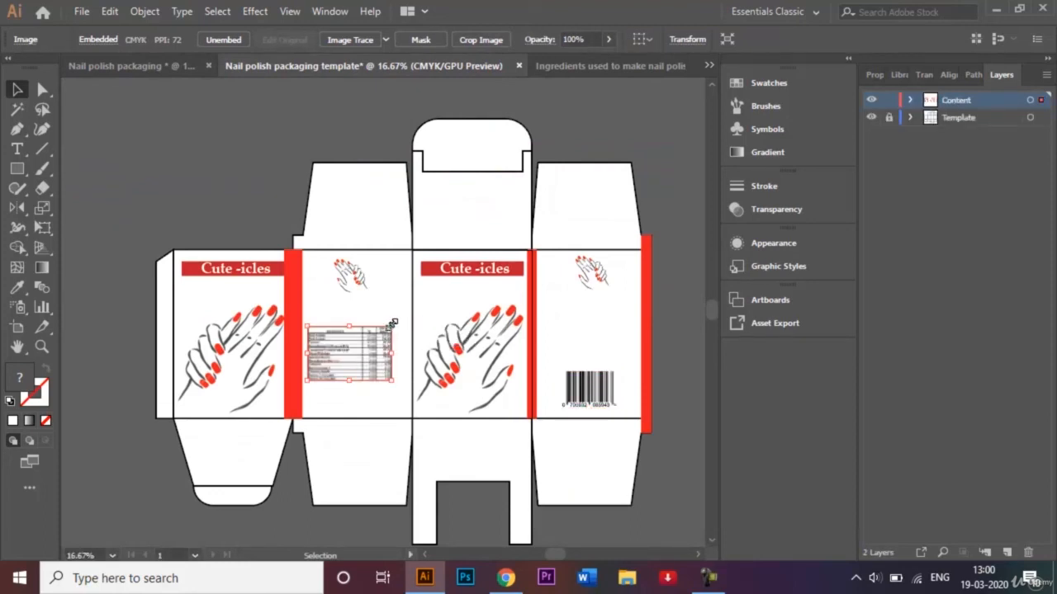
left_click_drag(393, 322, 398, 314)
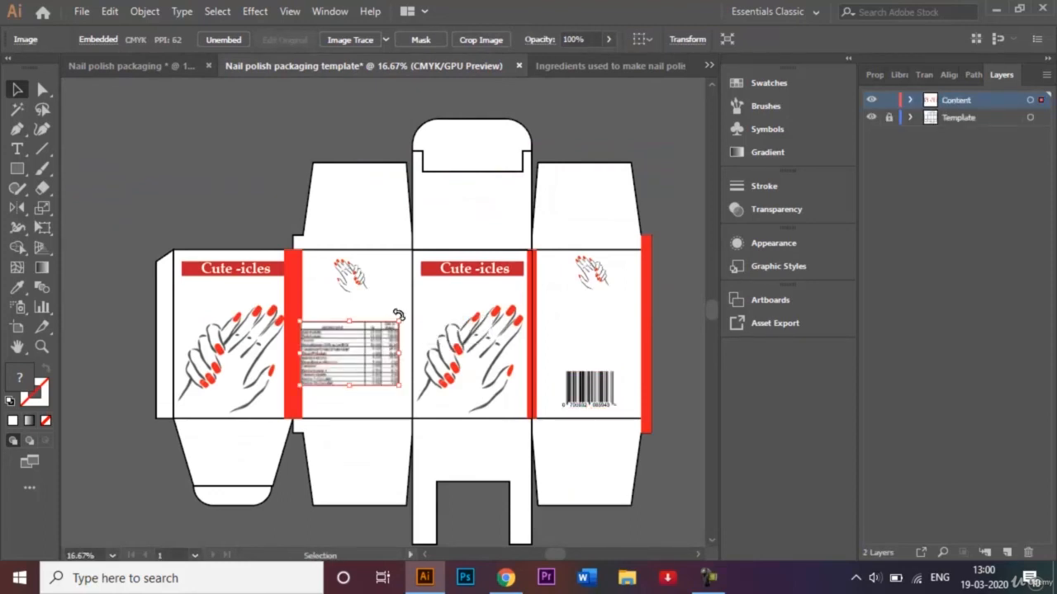
key("shift+Right")
key("shift+Right")
key("shift+Right")
key("shift+Up")
key("shift+Up")
key("shift+Up")
key("shift+Up")
key("shift+Up")
key("shift+Up")
key("shift+Up")
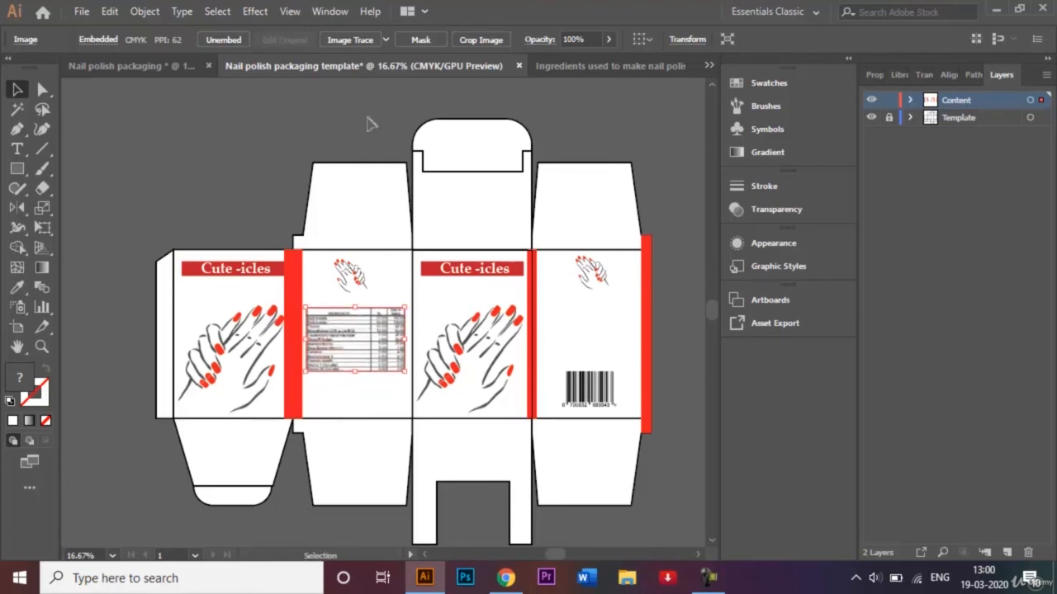
left_click(297, 125)
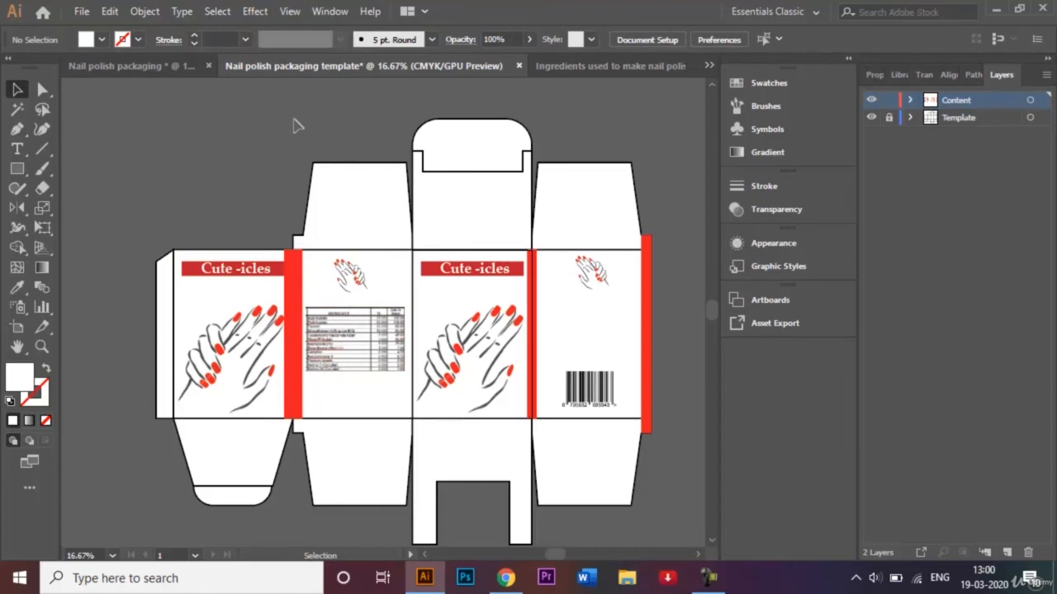
Add three lines of black text above the fourth panel's barcode: "MRP: Rs 50", "Expiry date: 30th July 2020" and "Batch no: 120"
left_click(17, 149)
left_click(584, 334)
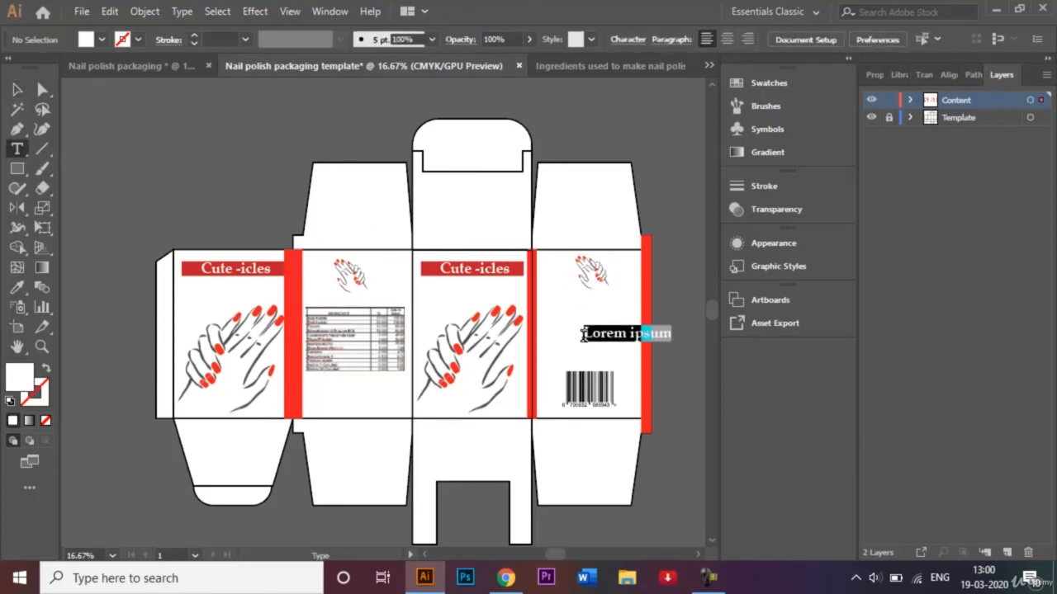
key("BackSpace")
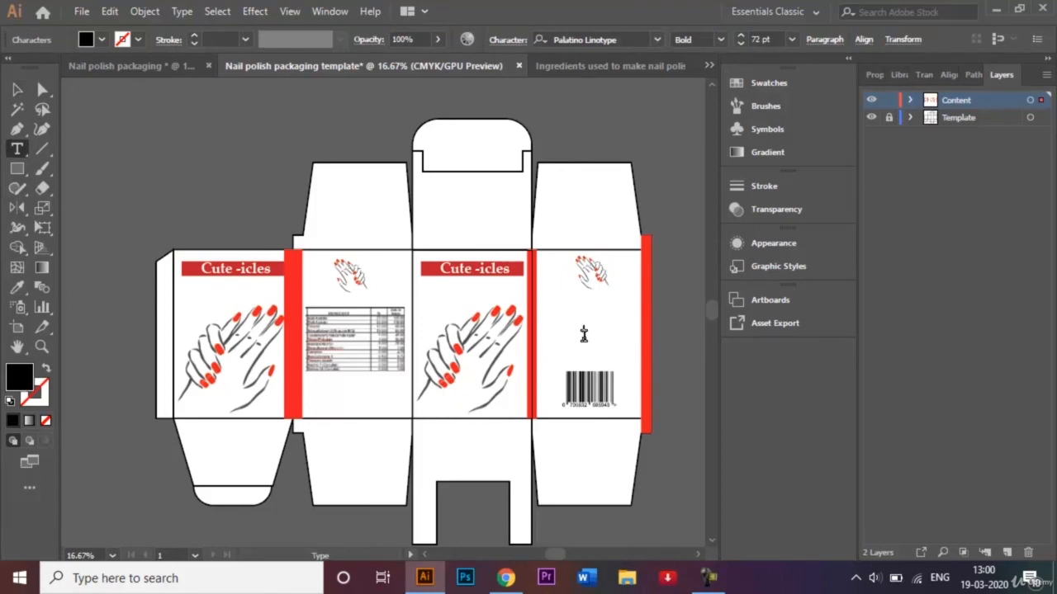
type("MRP: Rs 50 ")
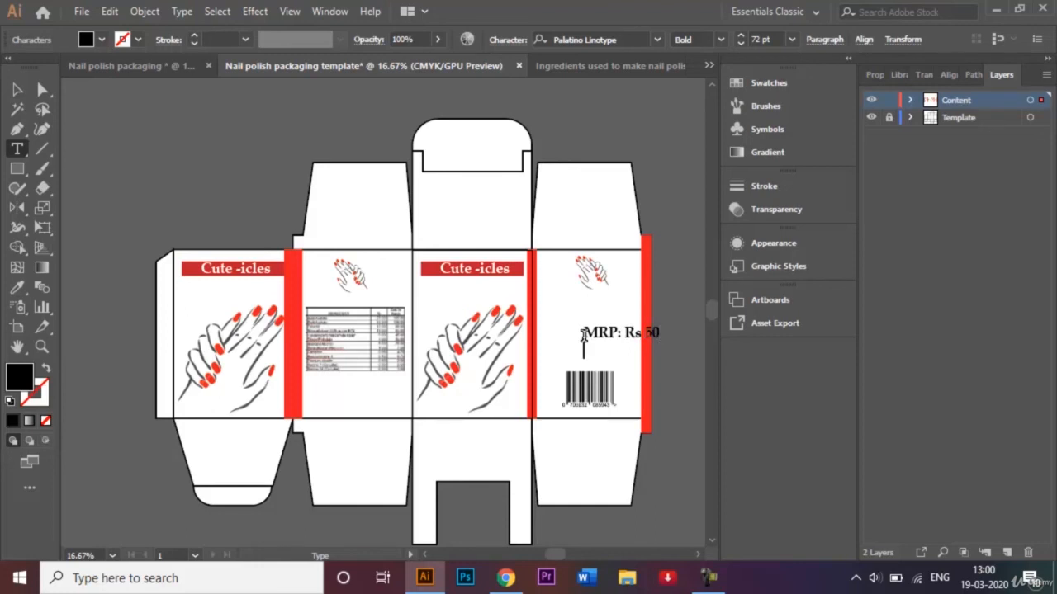
type("Expiry date: 30th")
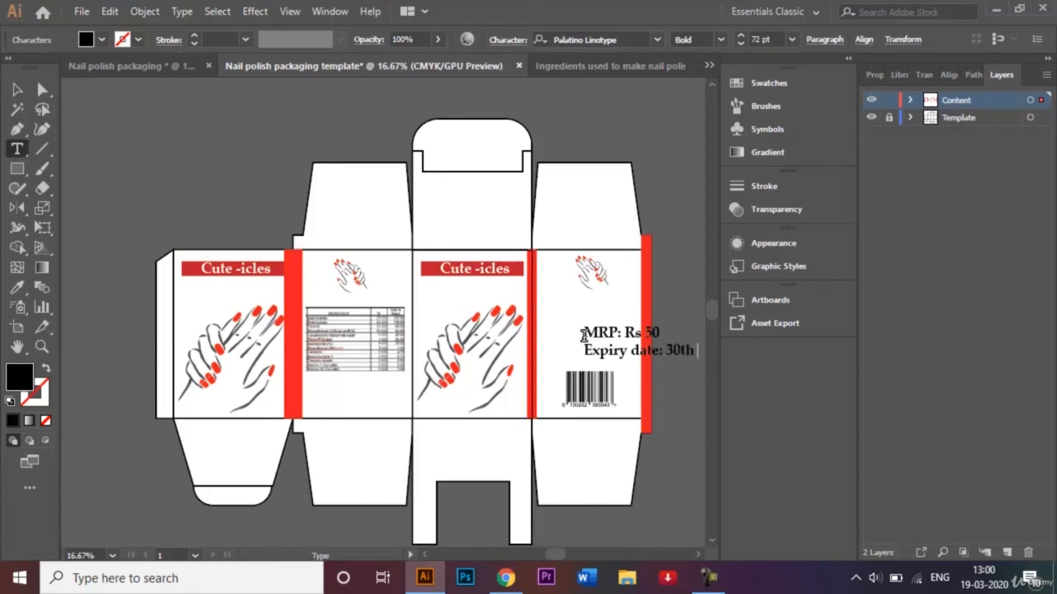
type(" July 2020")
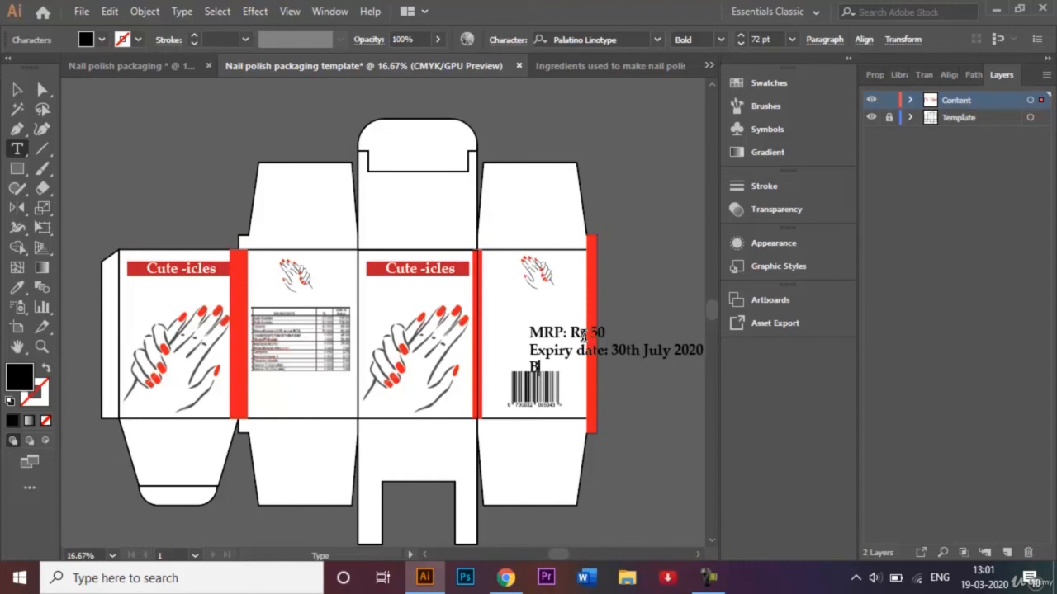
type("Batch no: 120")
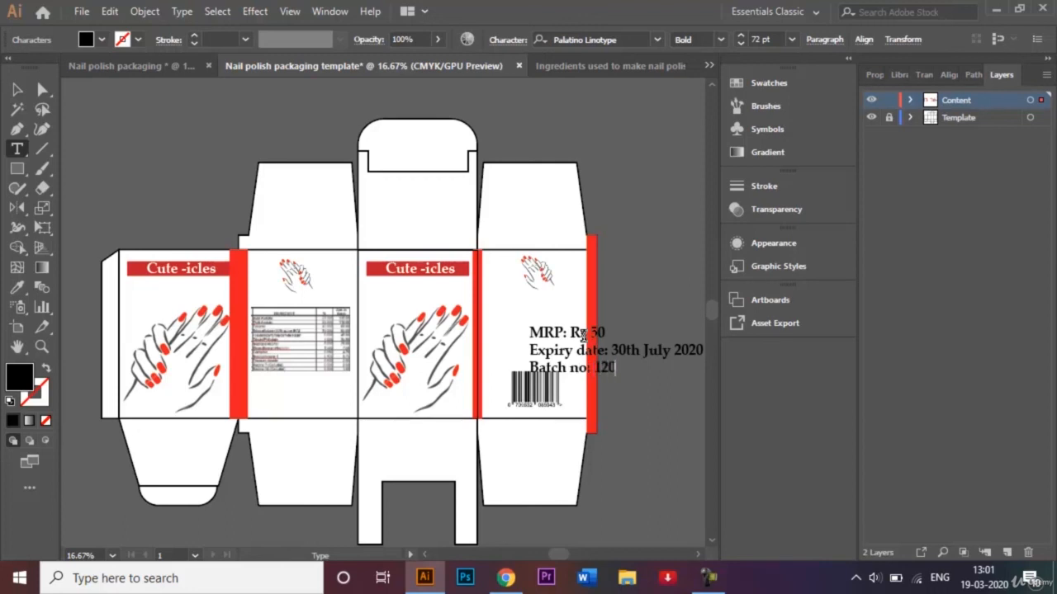
Set the price and expiry text to 36 pt and move it inside the fourth panel, just above the barcode
left_click(17, 89)
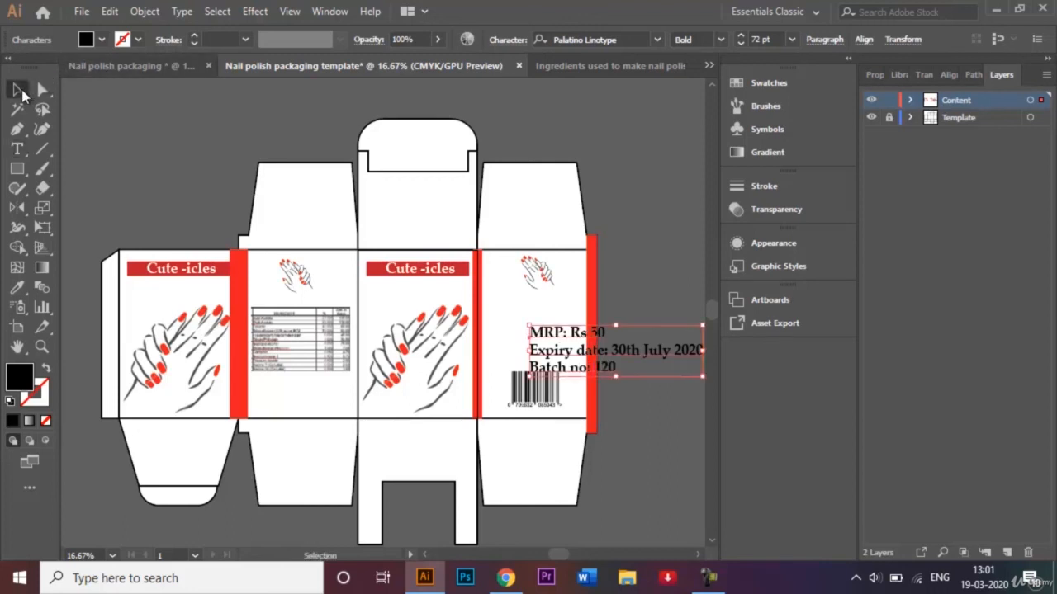
left_click(790, 38)
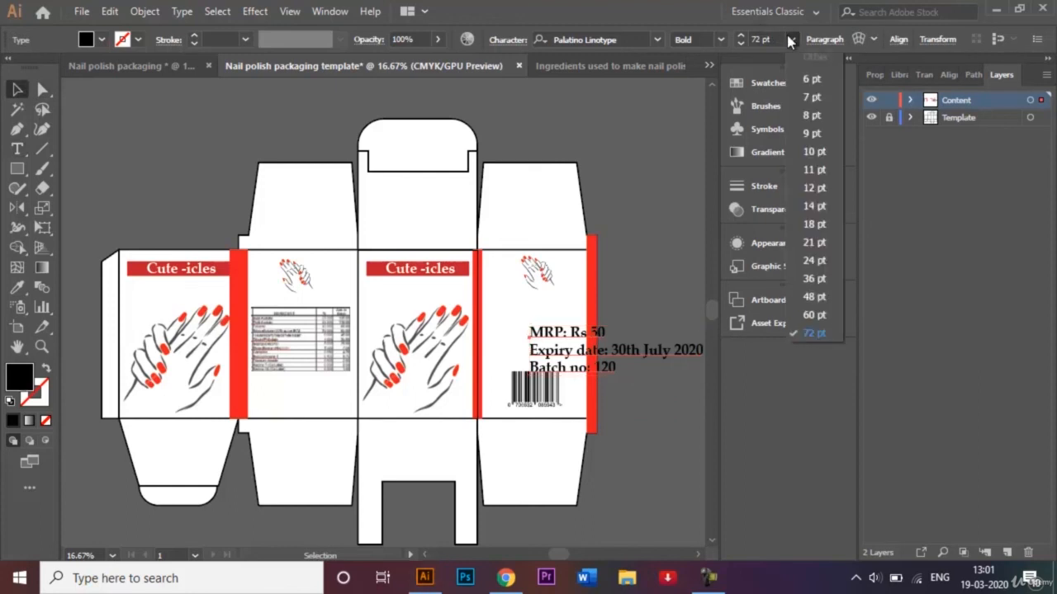
left_click(819, 293)
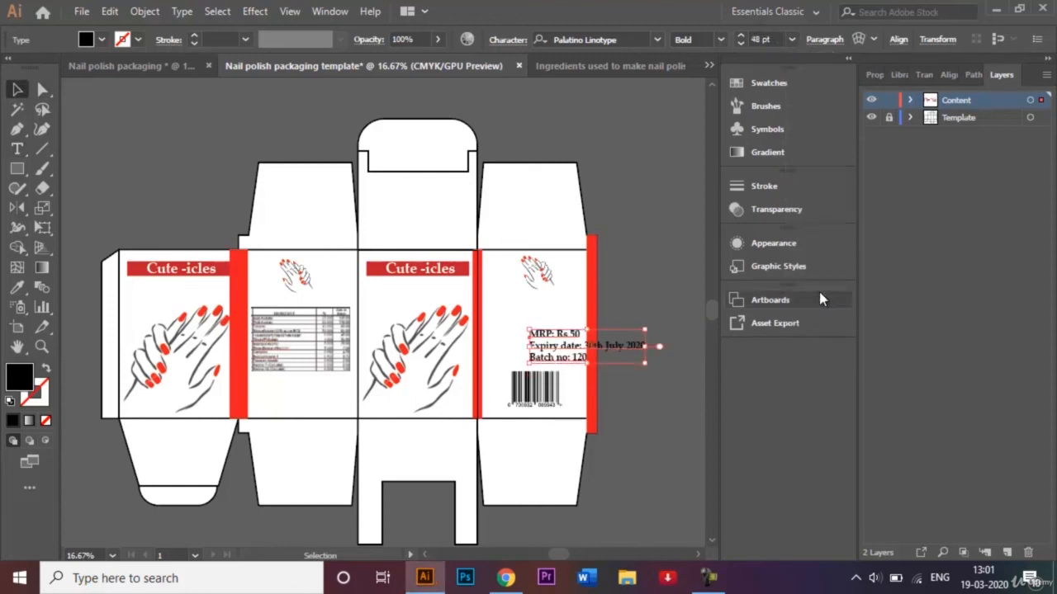
left_click(790, 39)
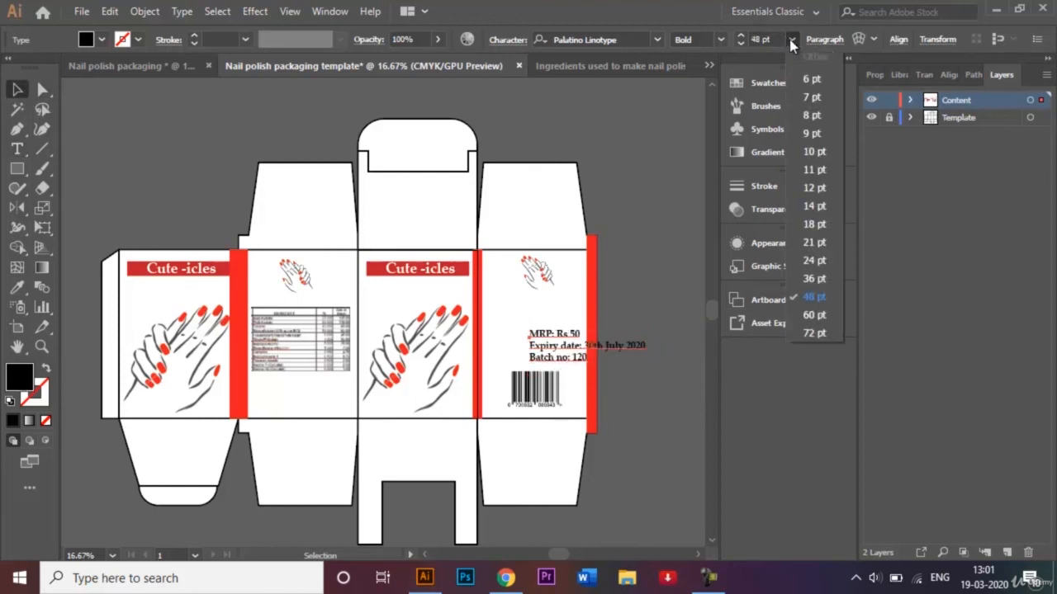
left_click(814, 278)
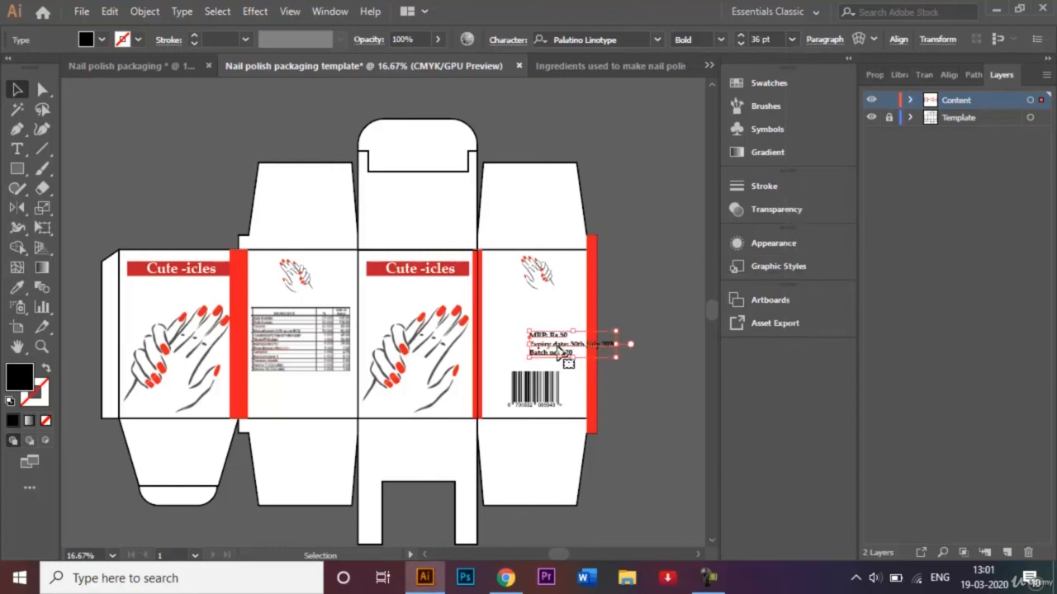
left_click_drag(555, 354, 521, 355)
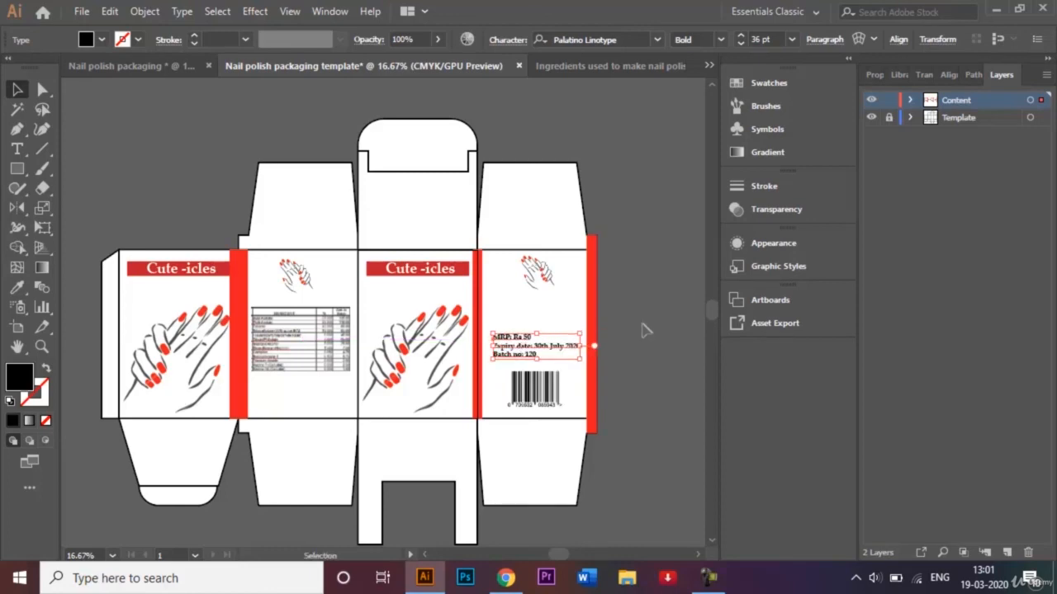
Change the batch value "120" in the text above the fourth panel's barcode to the Regular font style
left_click(689, 320)
key("ctrl+equal")
key("ctrl+equal")
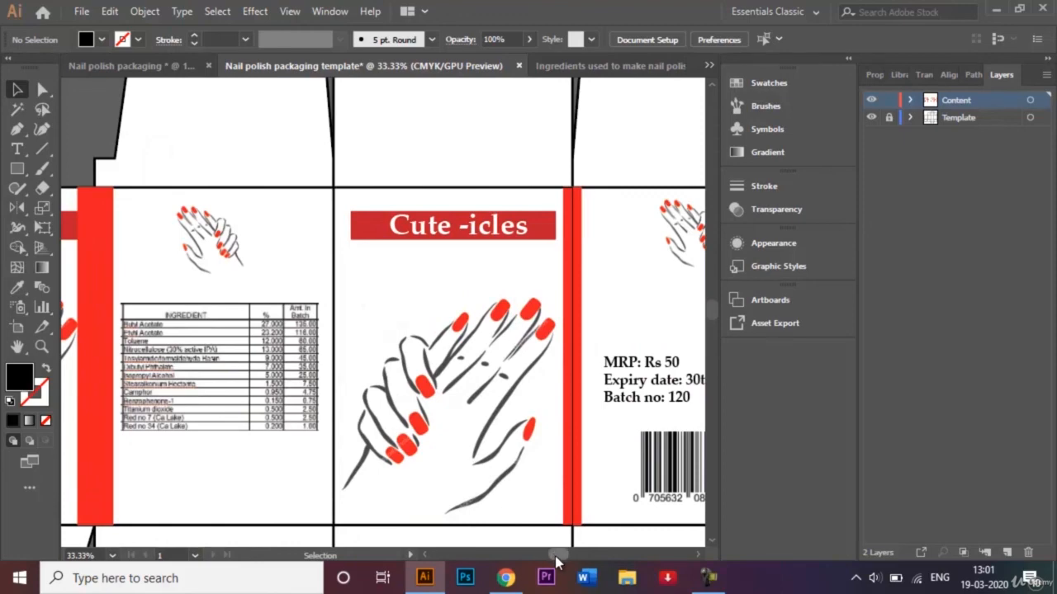
left_click_drag(554, 558, 563, 558)
left_click(487, 399)
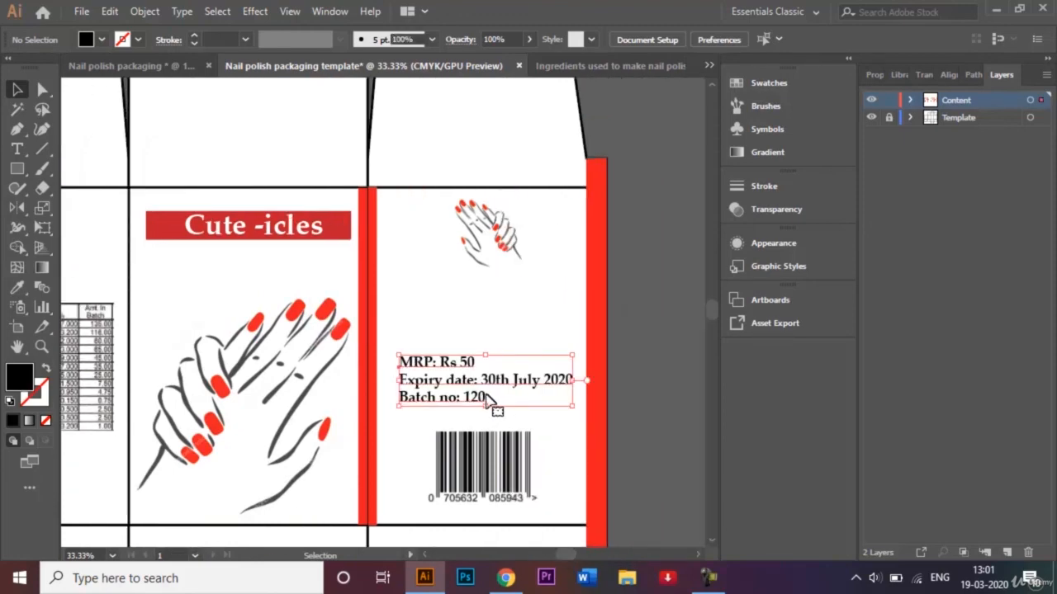
double_click(485, 399)
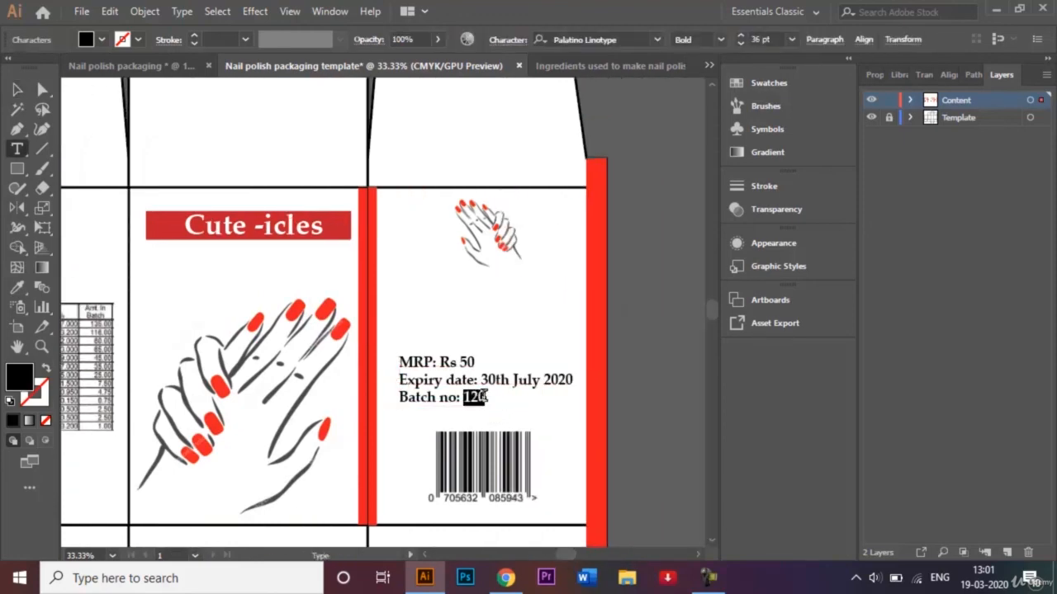
left_click(719, 39)
left_click(713, 59)
Change the expiry value "30th July 2020" and the price "Rs 50" to the Regular font style, then deselect the text
left_click_drag(571, 378, 480, 379)
left_click(717, 39)
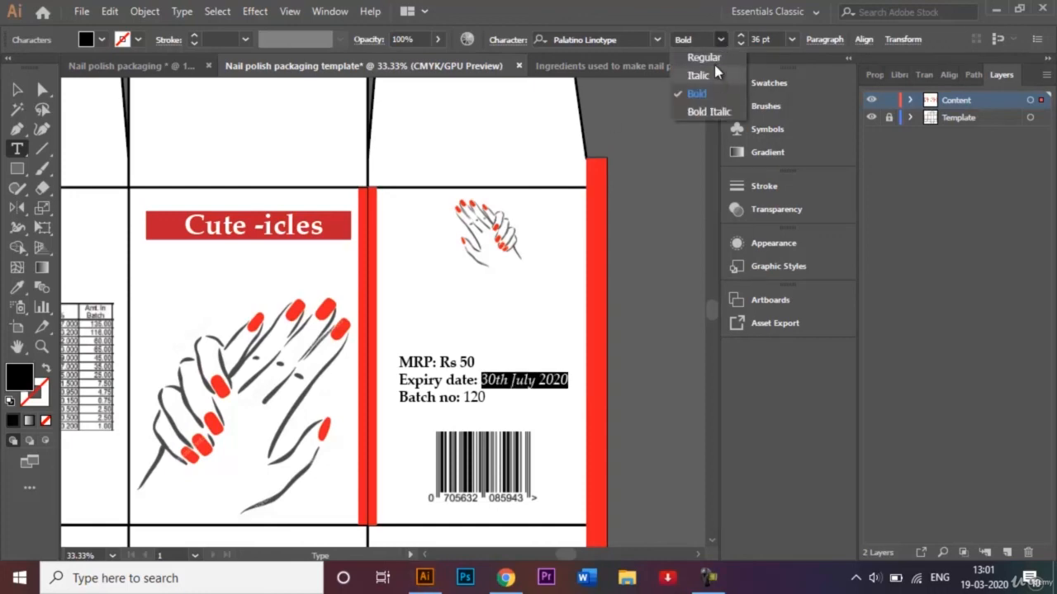
left_click(714, 59)
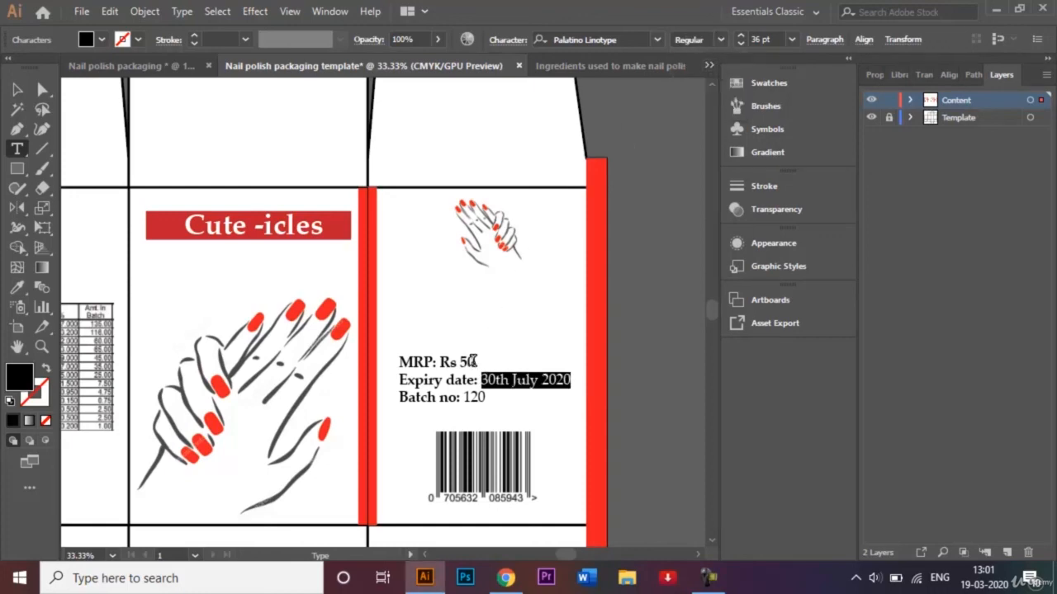
left_click_drag(475, 360, 438, 362)
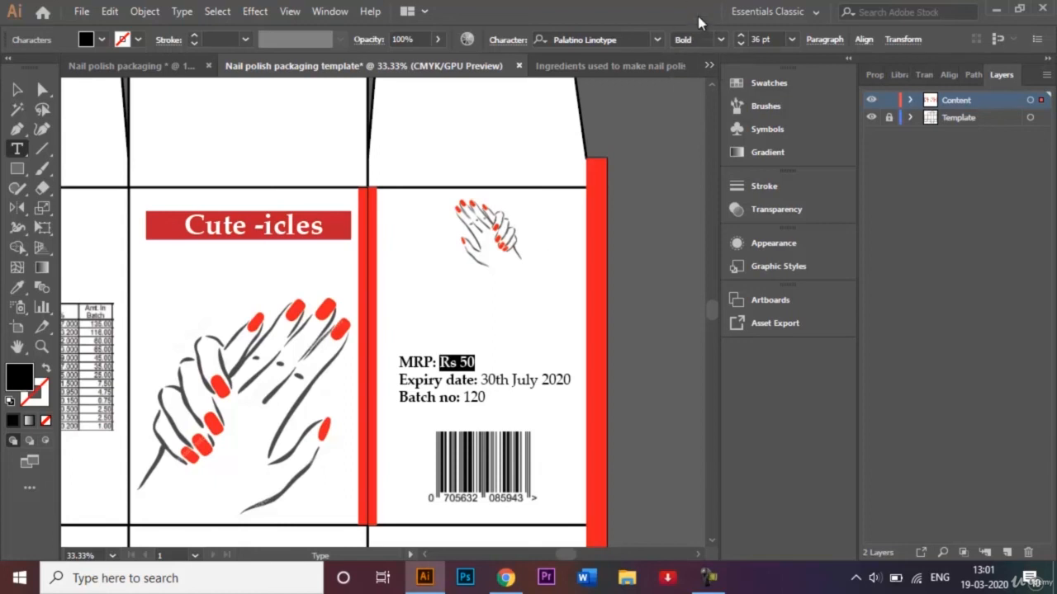
left_click(723, 45)
left_click(712, 60)
left_click(17, 89)
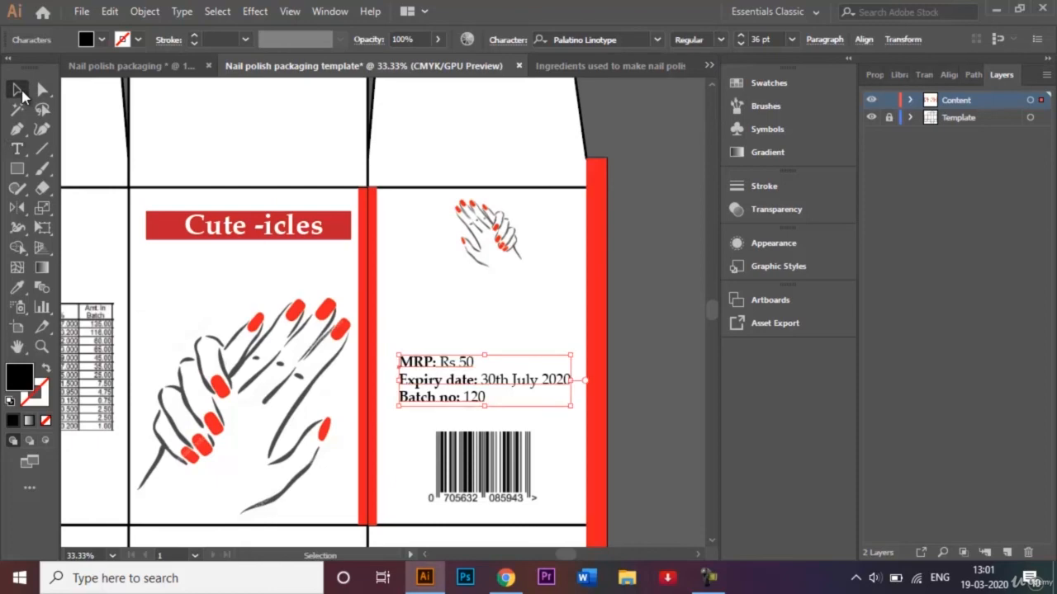
left_click(676, 252)
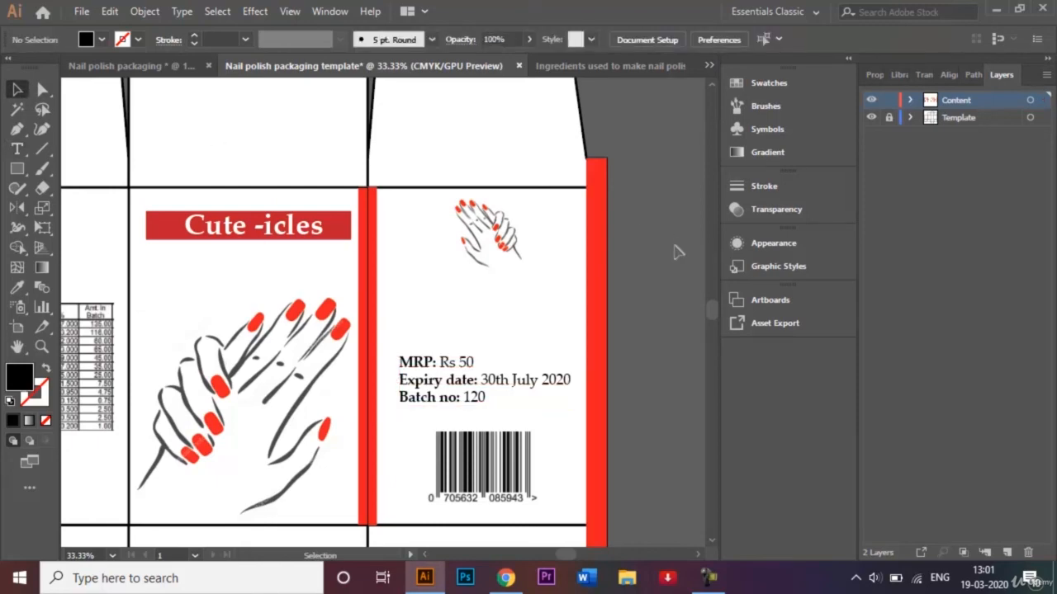
Save the design as the Adobe Illustrator file "Nail polish packaging template.ai" in the Reference Images - Video Recording folder, using the Illustrator CC version
key("ctrl+minus")
key("ctrl+minus")
key("ctrl+minus")
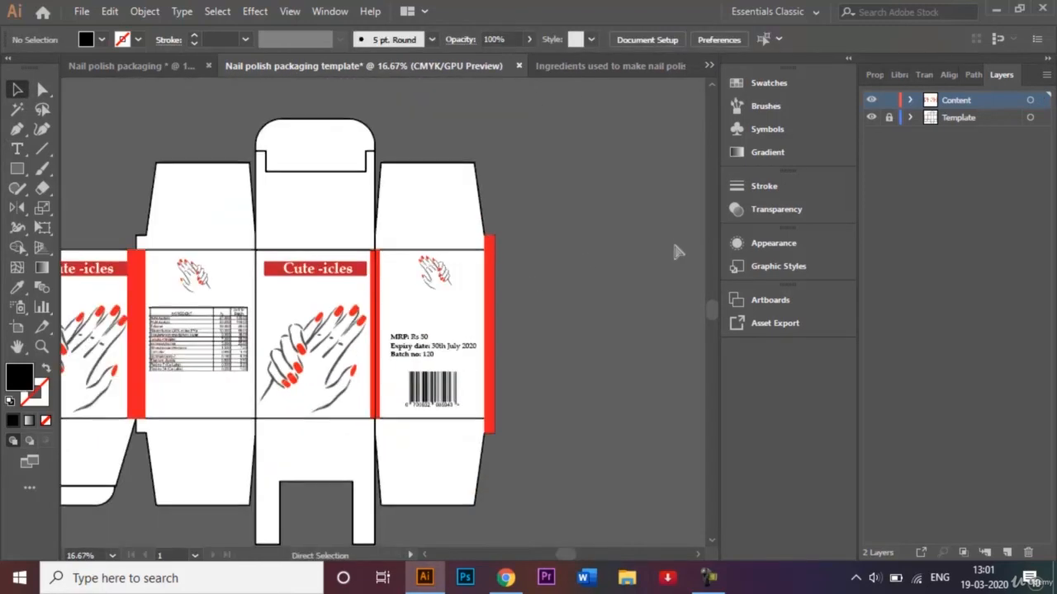
left_click(424, 556)
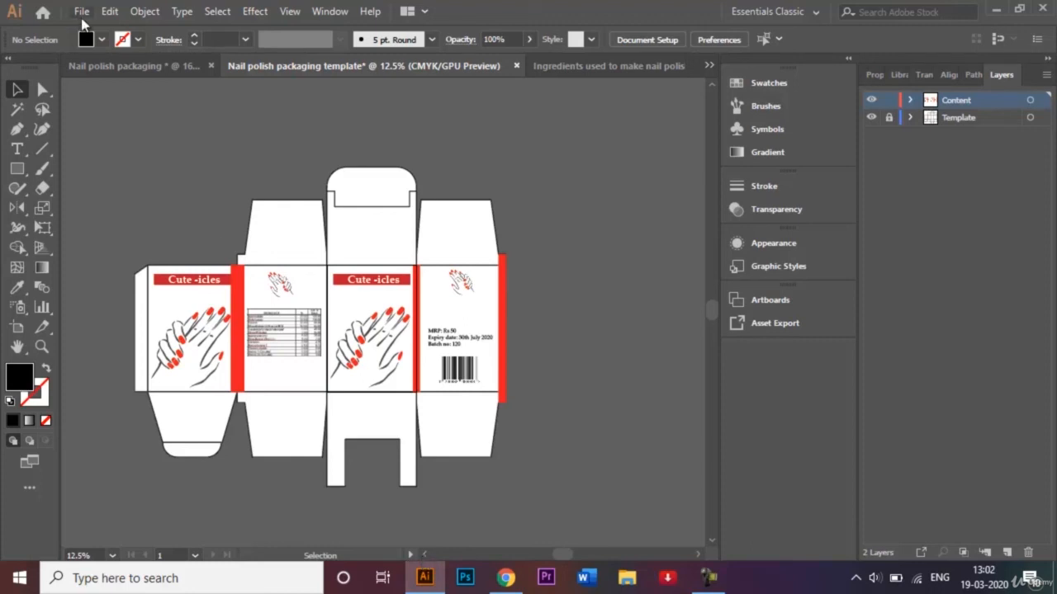
left_click(82, 15)
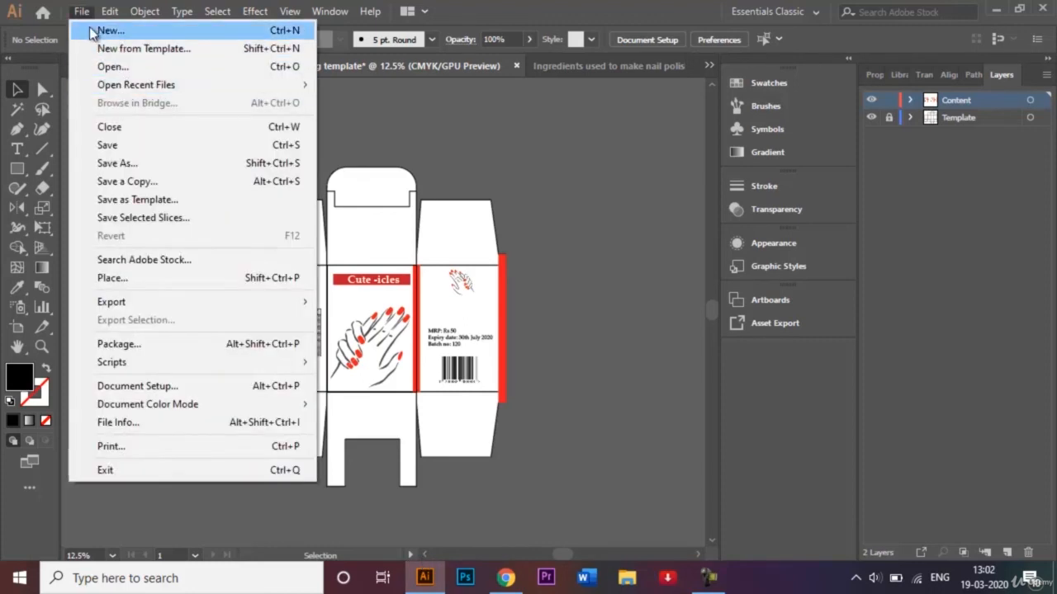
left_click(141, 163)
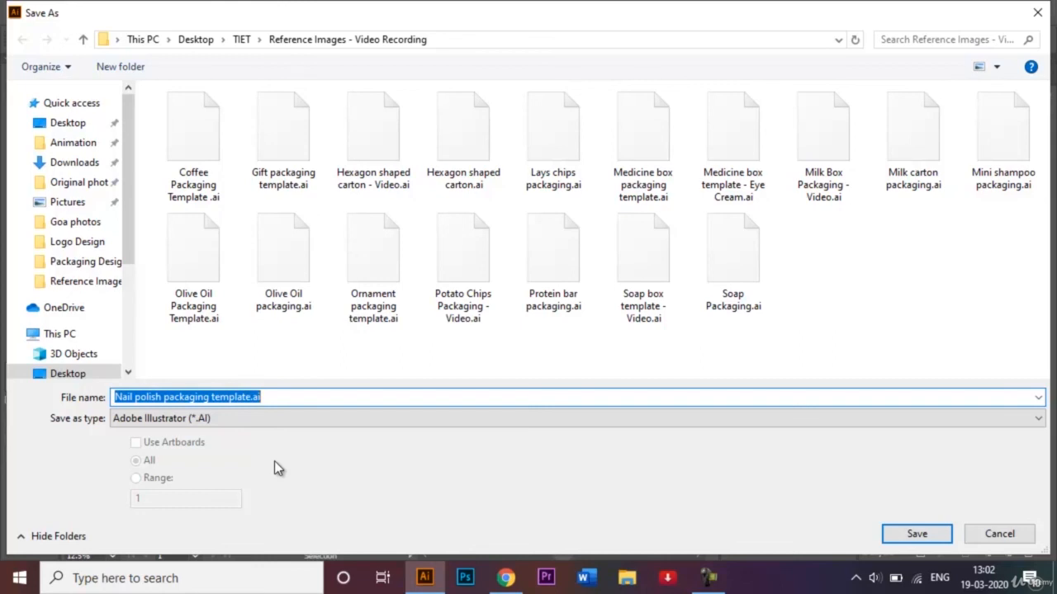
left_click(916, 535)
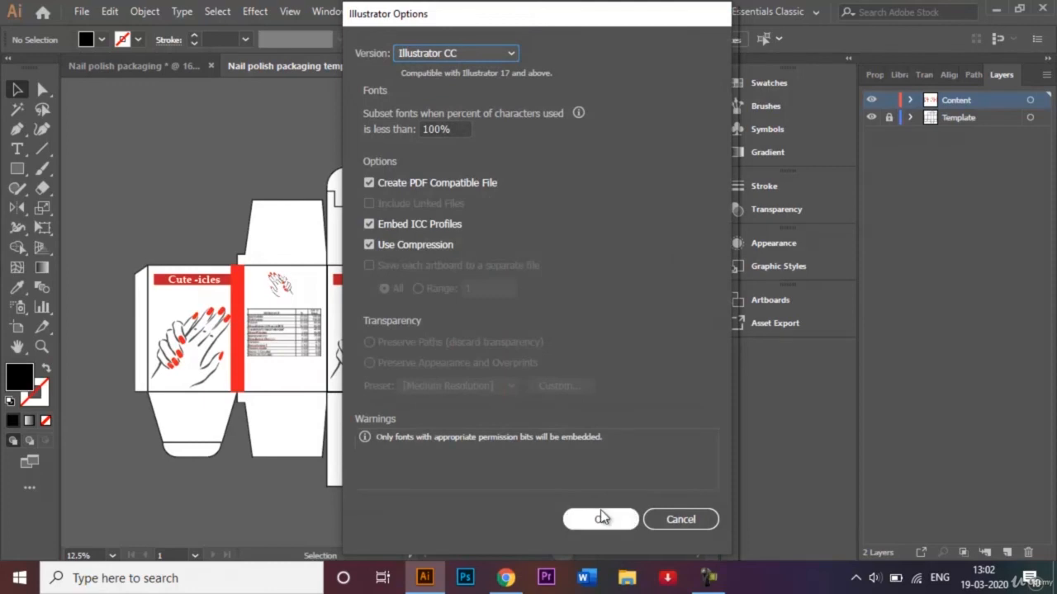
left_click(602, 520)
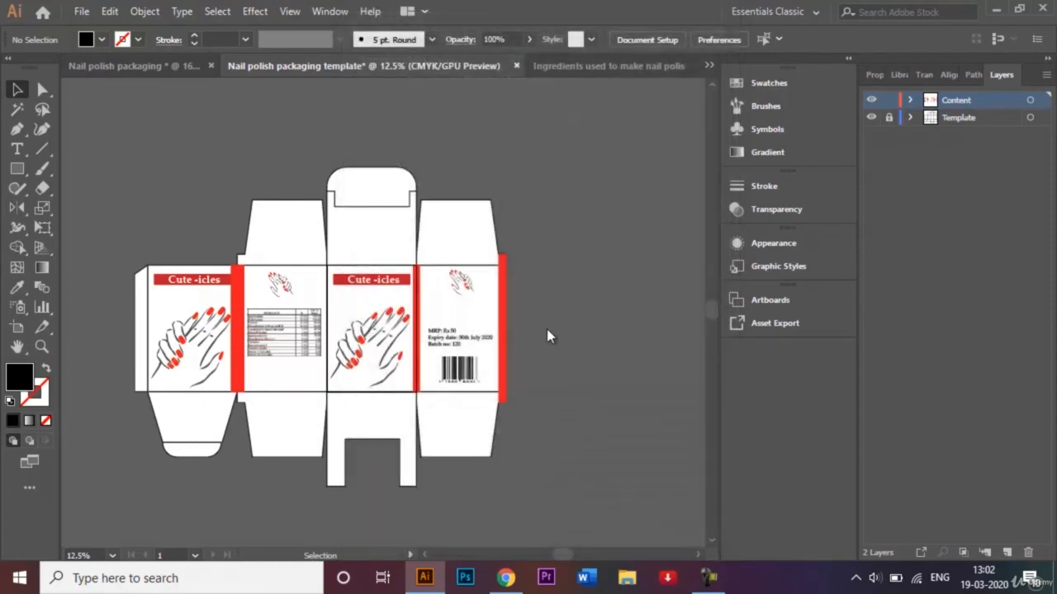